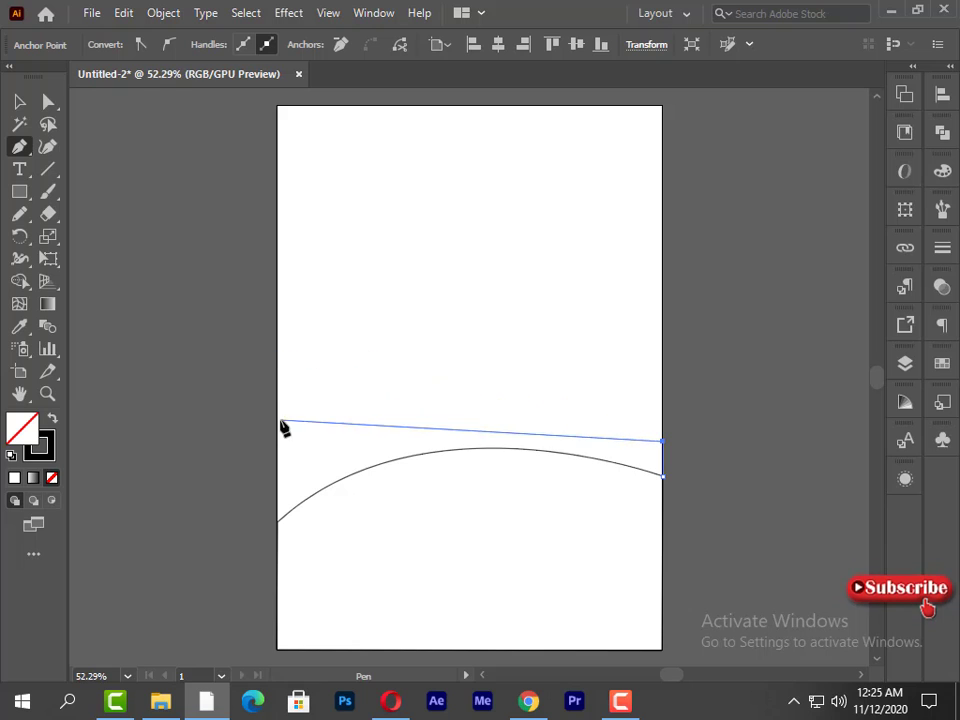
- Complete the closed rear hill outline with the Pen tool, arching its crest across the page and following the front hill's curve below
{"action": "left_click_drag", "start_coordinate": [277, 423], "coordinate": [90, 476]}
{"action": "left_click", "coordinate": [277, 522]}
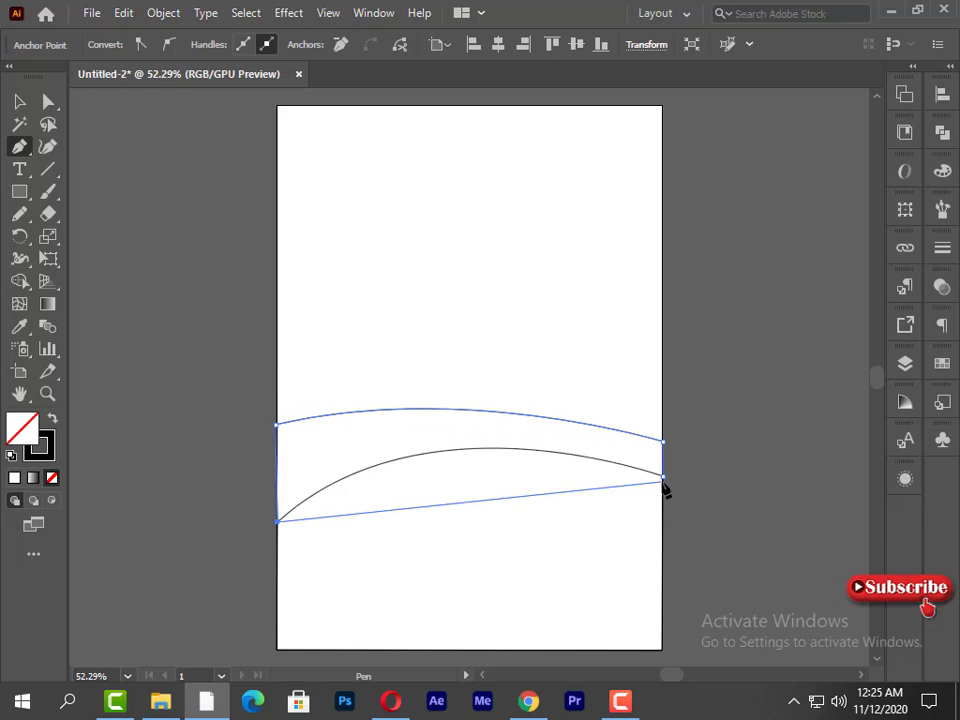
{"action": "left_click_drag", "start_coordinate": [663, 476], "coordinate": [877, 584]}
{"action": "key", "text": "space"}
{"action": "left_click_drag", "start_coordinate": [589, 379], "coordinate": [607, 371]}
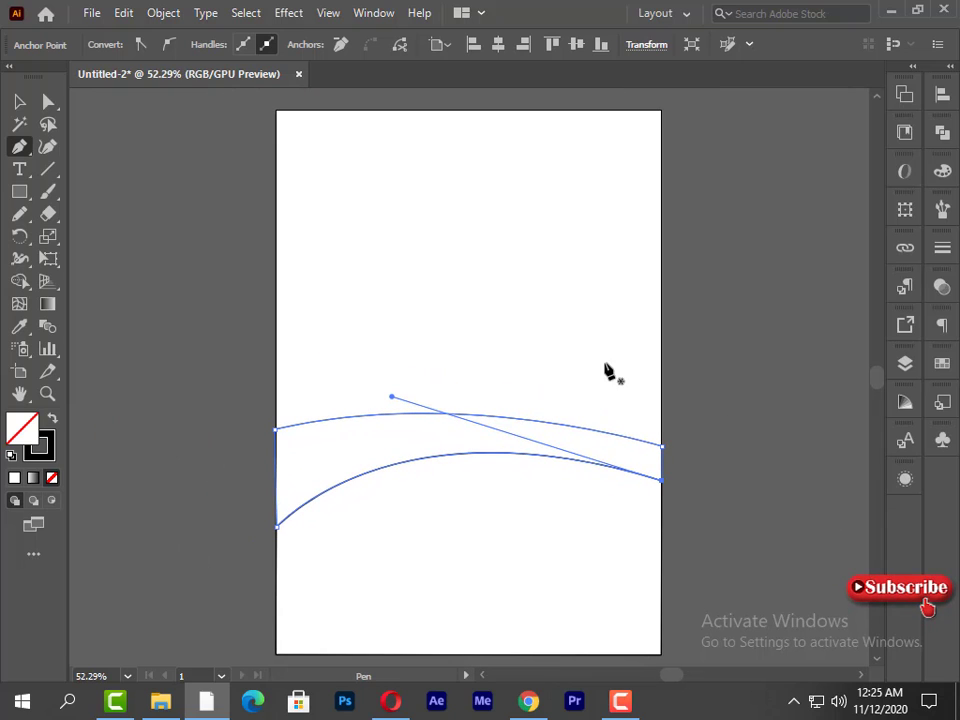
{"action": "left_click", "coordinate": [19, 101]}
{"action": "left_click", "coordinate": [17, 147]}
{"action": "left_click", "coordinate": [176, 192], "text": "ctrl"}
- Draw the curved right edge of a road from the front hill's crest down to the page's bottom edge
{"action": "scroll", "coordinate": [663, 480], "scroll_direction": "down", "scroll_amount": 1}
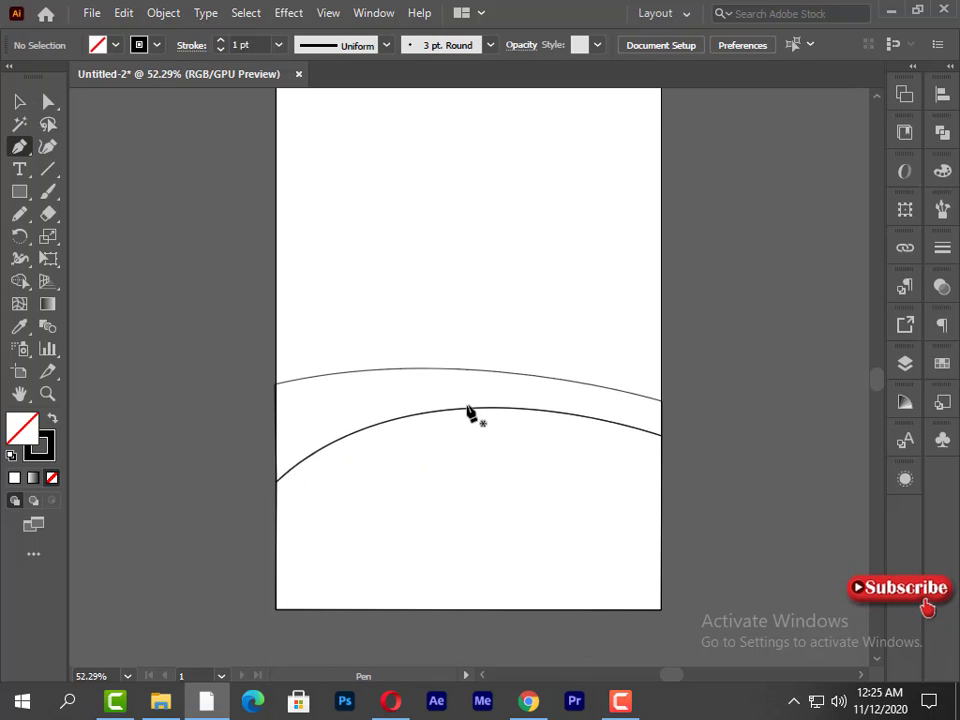
{"action": "left_click", "coordinate": [478, 371]}
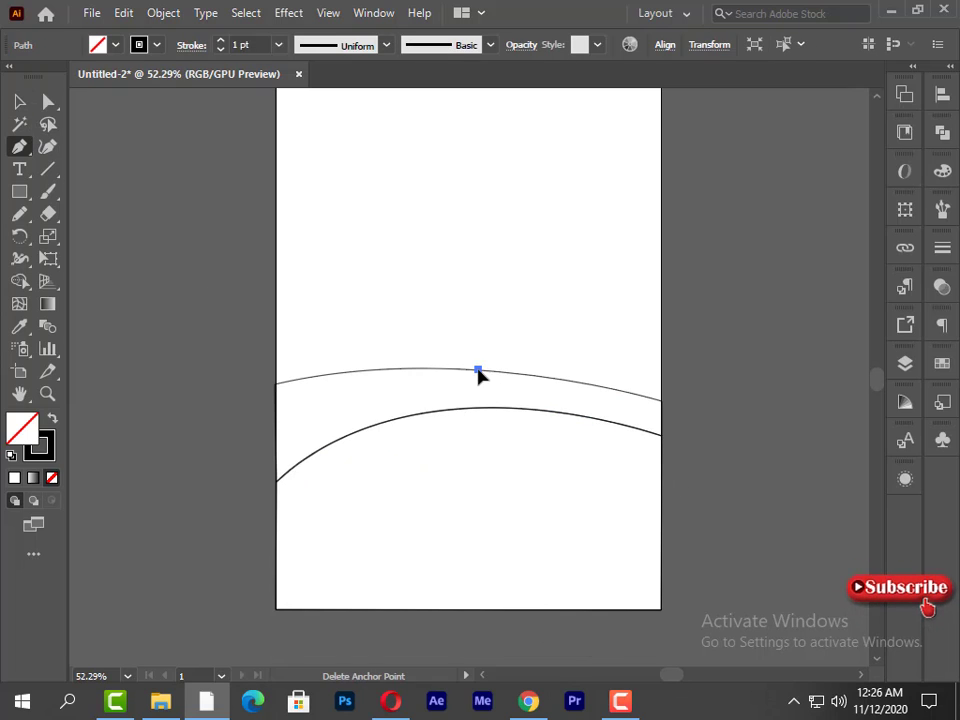
{"action": "key", "text": "ctrl+z"}
{"action": "left_click", "coordinate": [459, 409]}
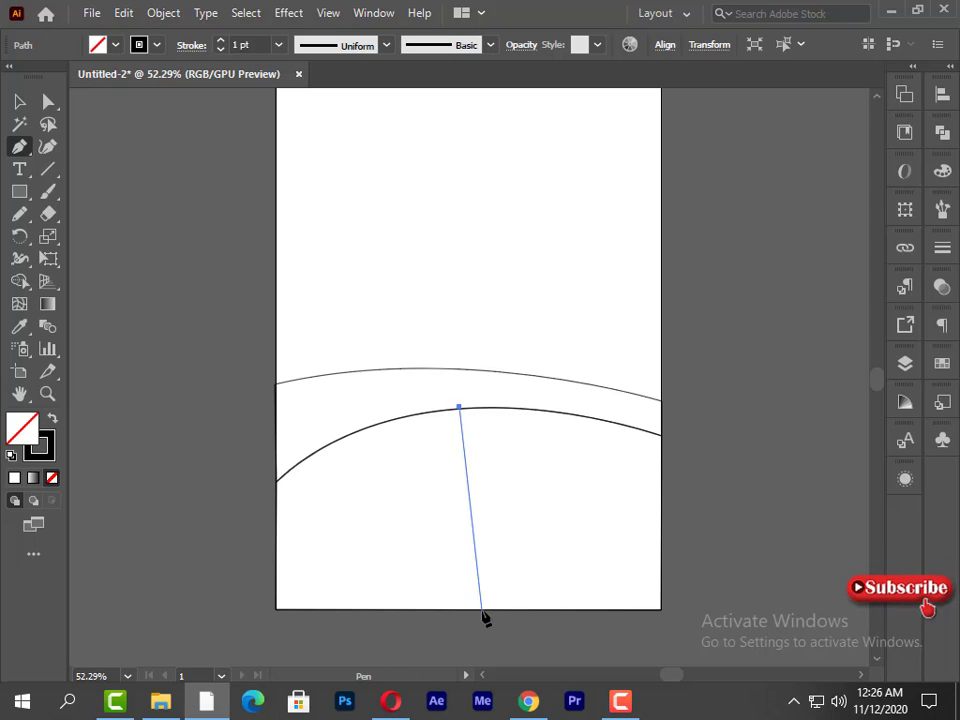
{"action": "left_click_drag", "start_coordinate": [482, 612], "coordinate": [573, 584]}
{"action": "left_click", "coordinate": [482, 459]}
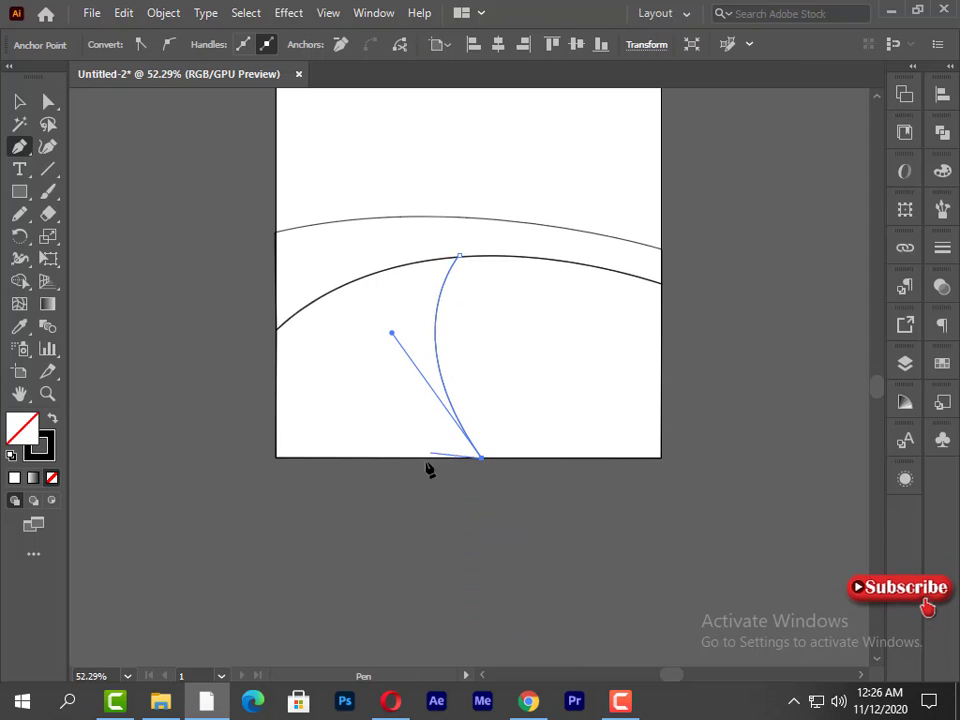
{"action": "left_click", "coordinate": [381, 456]}
{"action": "left_click_drag", "start_coordinate": [397, 263], "coordinate": [439, 126]}
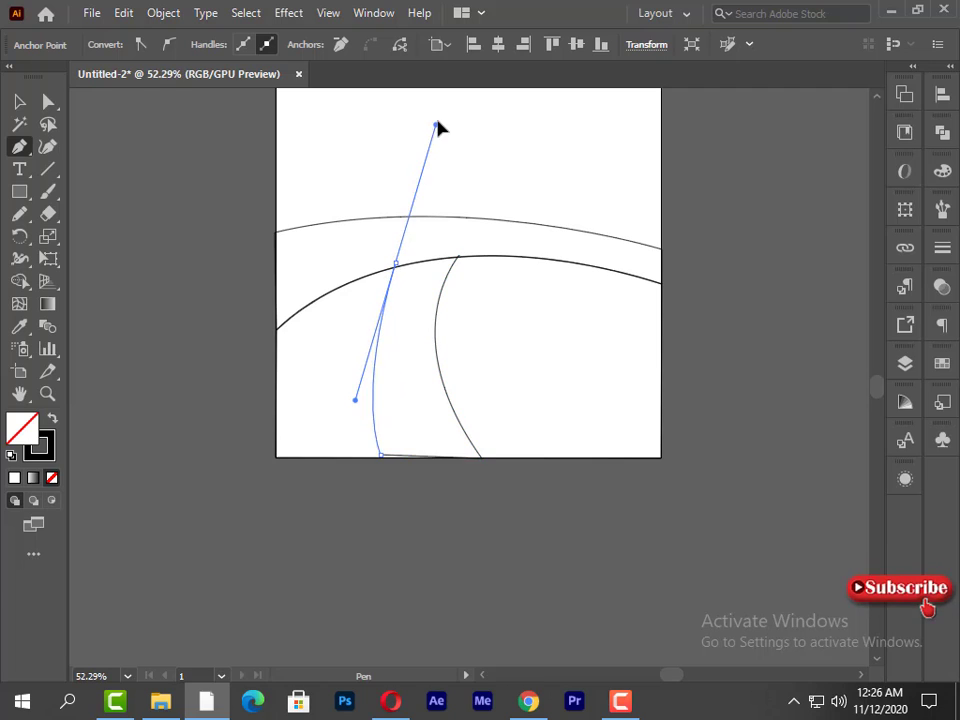
{"action": "key", "text": "ctrl+z"}
{"action": "key", "text": "ctrl+z"}
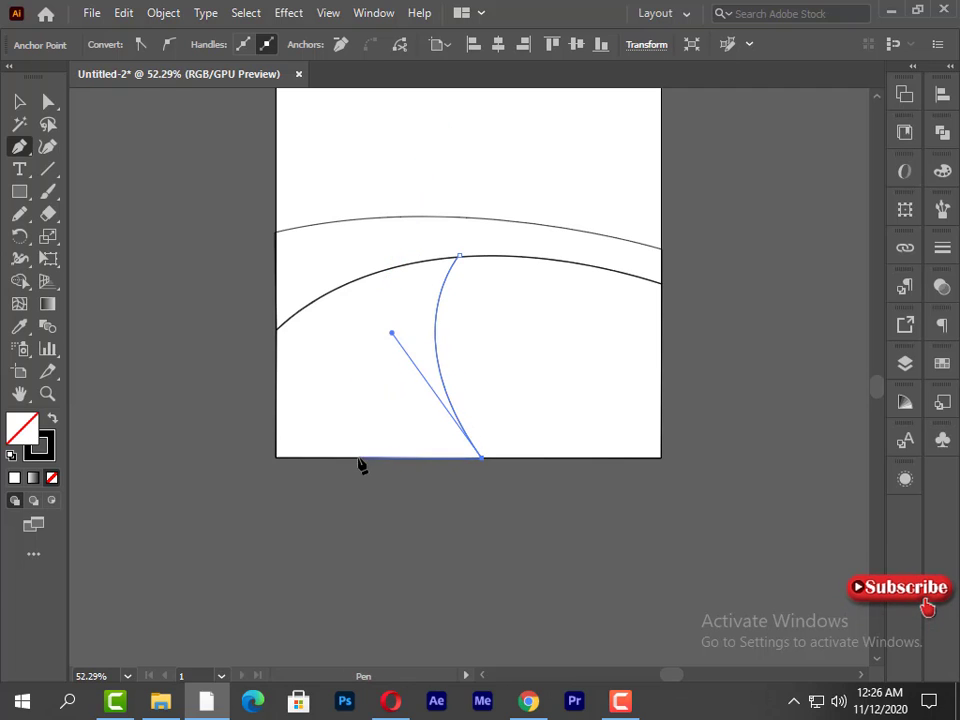
- Close the front road shape along the page's bottom edge, with a curved left edge rising to the hill's crest
{"action": "left_click", "coordinate": [358, 458]}
{"action": "left_click_drag", "start_coordinate": [392, 267], "coordinate": [463, 131]}
{"action": "left_click", "coordinate": [392, 267]}
{"action": "left_click", "coordinate": [459, 259]}
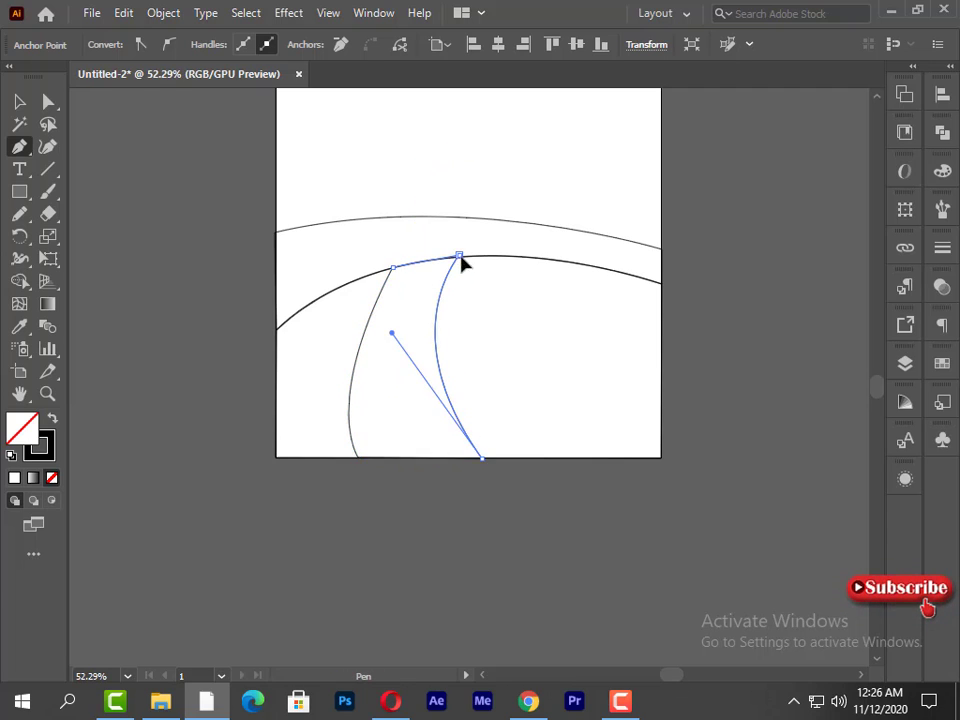
{"action": "left_click", "coordinate": [508, 292], "text": "ctrl"}
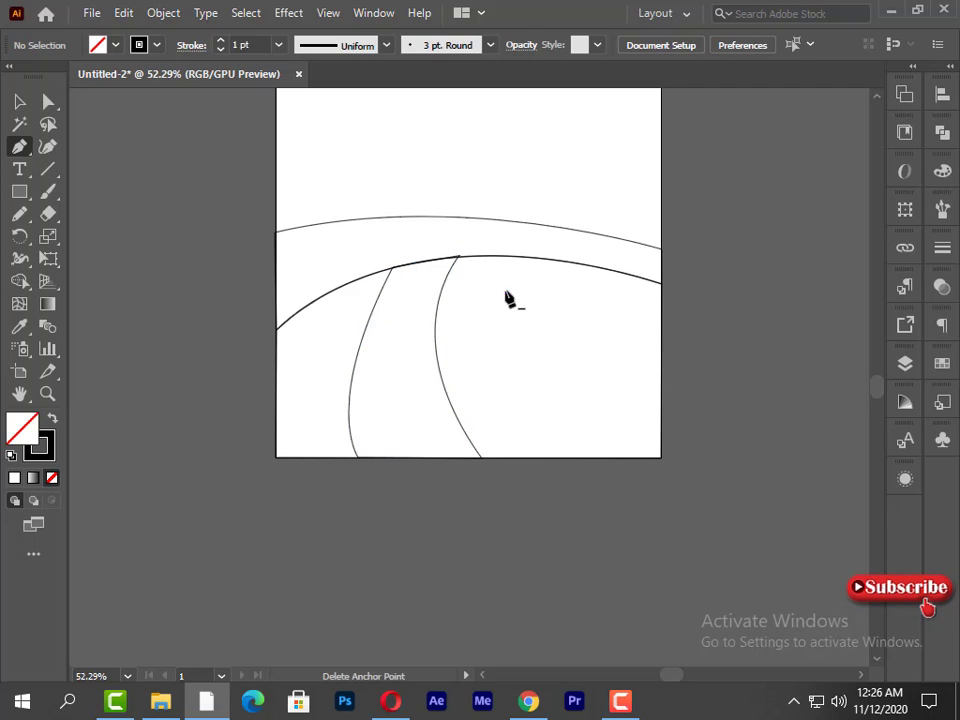
- Draw a narrow closed path segment across the rear hill, from its crest to the front hill's crest above the road
{"action": "left_click", "coordinate": [429, 217]}
{"action": "left_click_drag", "start_coordinate": [413, 263], "coordinate": [420, 284]}
{"action": "left_click", "coordinate": [413, 263]}
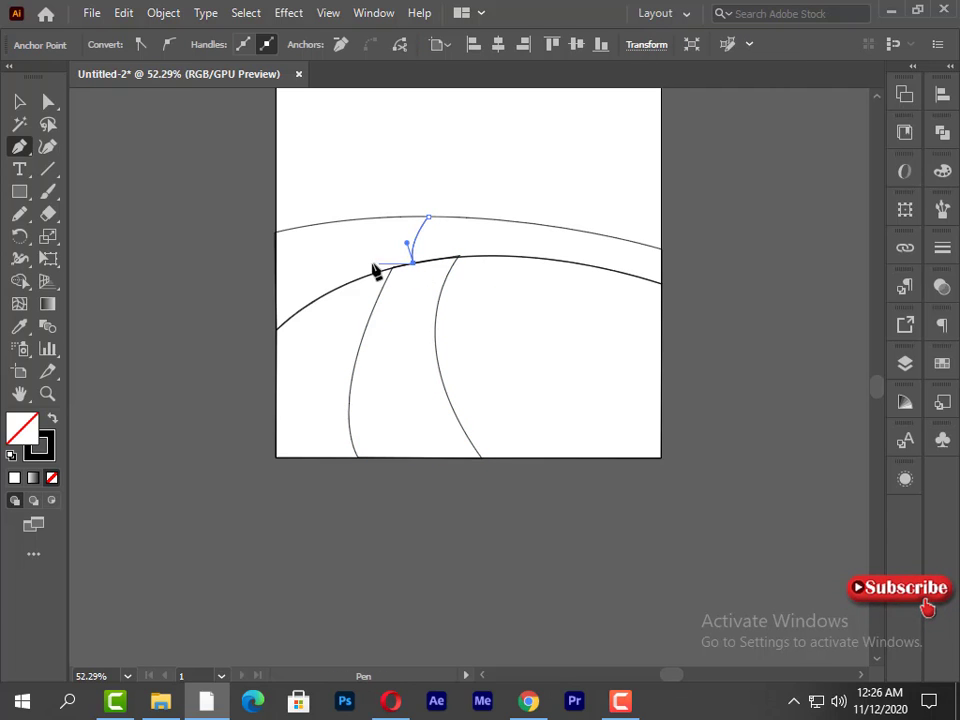
{"action": "left_click", "coordinate": [380, 270]}
{"action": "left_click_drag", "start_coordinate": [406, 217], "coordinate": [422, 207]}
{"action": "left_click", "coordinate": [406, 217]}
{"action": "left_click", "coordinate": [429, 217]}
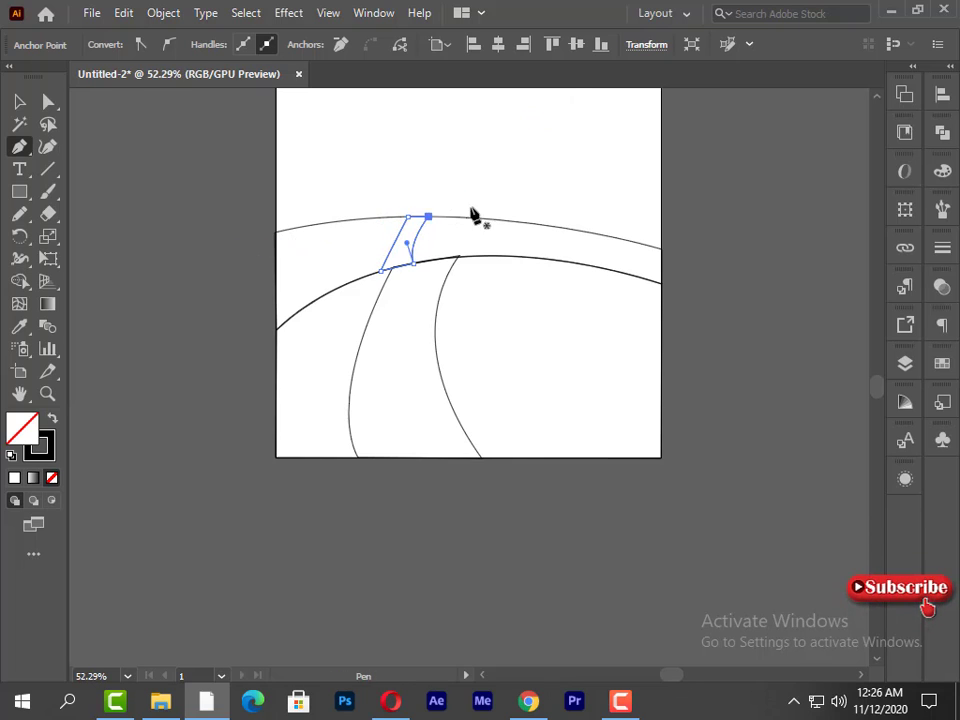
{"action": "left_click", "coordinate": [549, 182], "text": "ctrl"}
{"action": "left_click", "coordinate": [40, 104]}
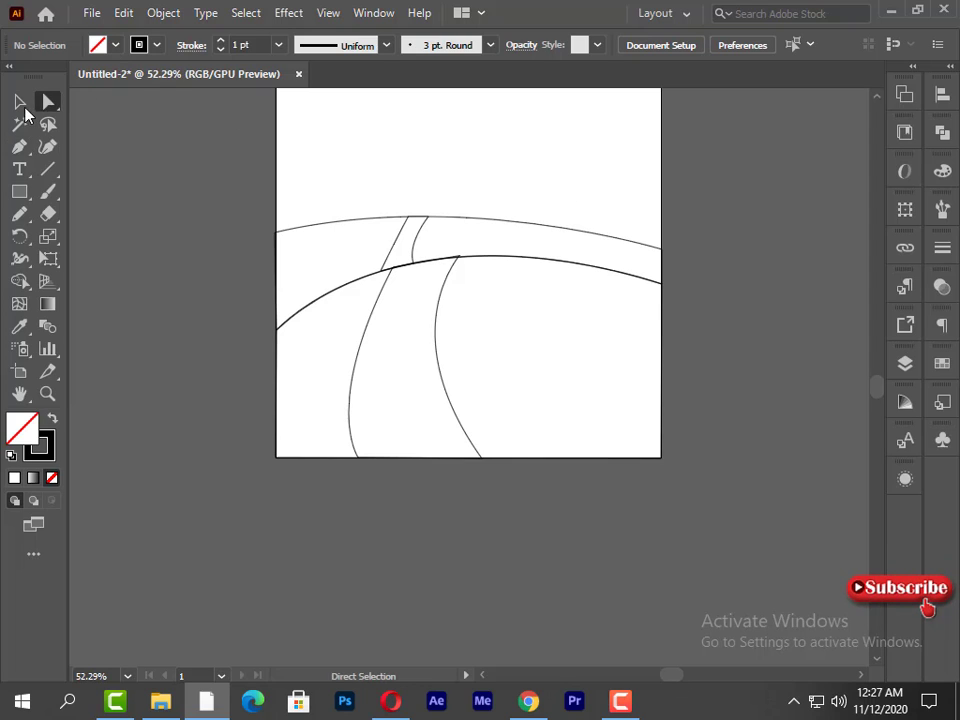
{"action": "left_click", "coordinate": [24, 106]}
- Draw a thin closed highlight strip along the front hill's crest across the full page width
{"action": "left_click", "coordinate": [20, 147]}
{"action": "left_click", "coordinate": [661, 284]}
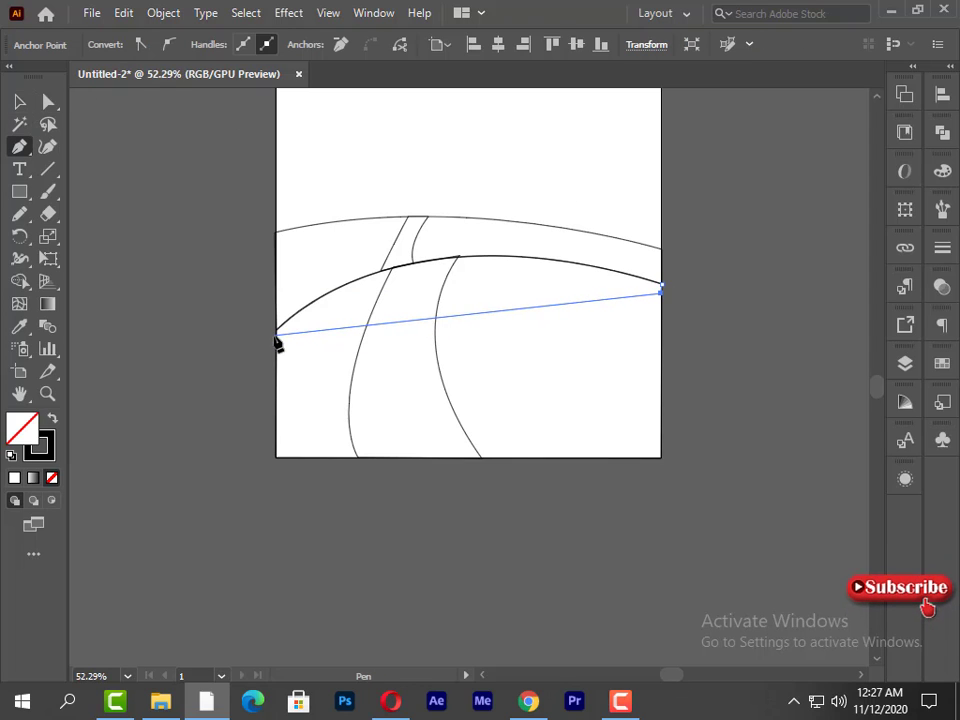
{"action": "left_click_drag", "start_coordinate": [274, 337], "coordinate": [113, 477]}
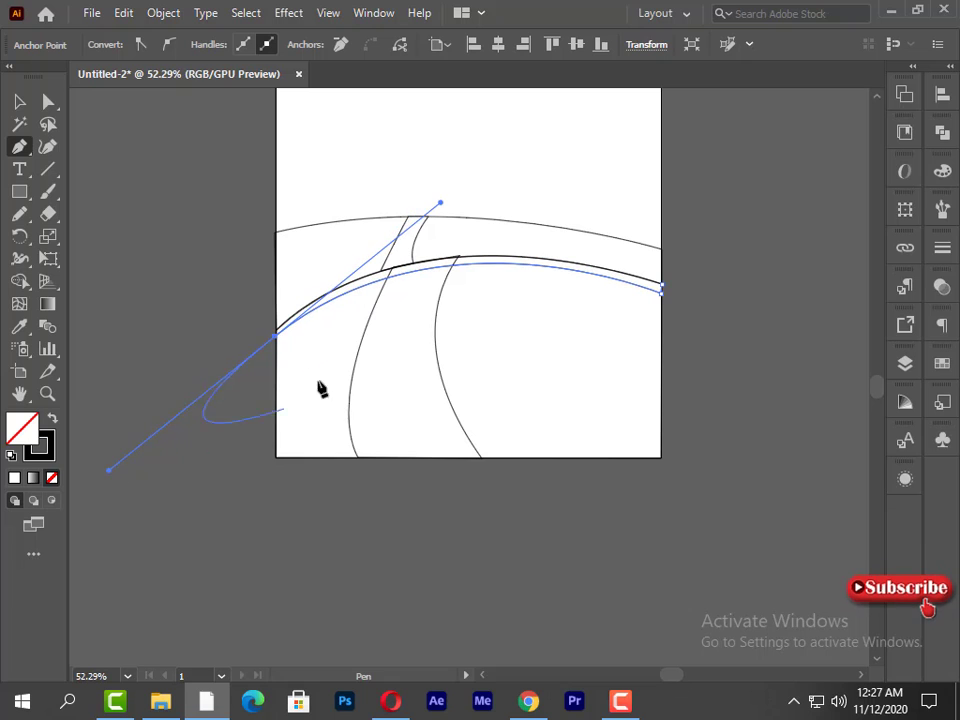
{"action": "left_click_drag", "start_coordinate": [274, 336], "coordinate": [598, 258]}
{"action": "left_click_drag", "start_coordinate": [661, 286], "coordinate": [701, 366]}
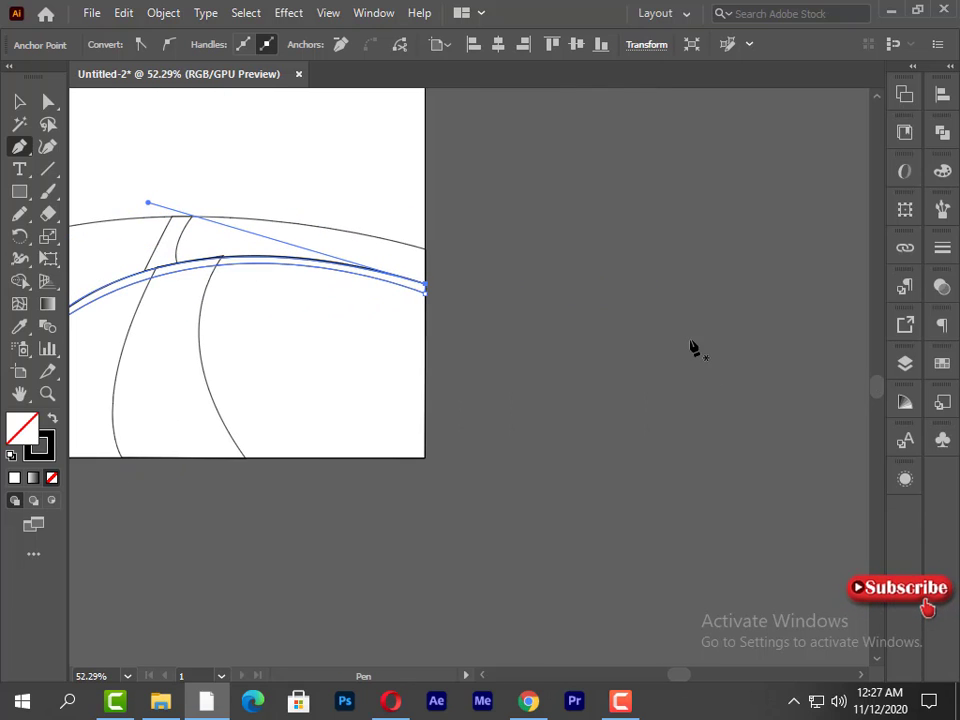
{"action": "left_click_drag", "start_coordinate": [311, 320], "coordinate": [531, 388]}
{"action": "key", "text": "v"}
{"action": "left_click", "coordinate": [240, 268]}
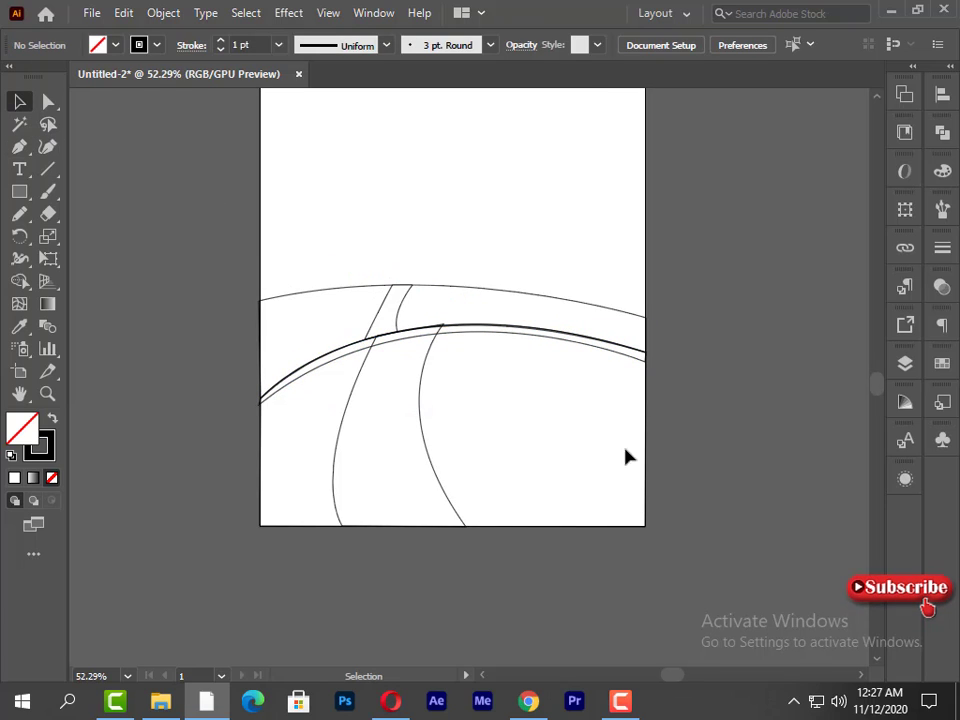
- Fill the front hill with olive green in CMYK mode: C 54, M 17, Y 100, K 21
{"action": "left_click_drag", "start_coordinate": [697, 412], "coordinate": [667, 461]}
{"action": "left_click", "coordinate": [942, 171]}
{"action": "left_click", "coordinate": [776, 311]}
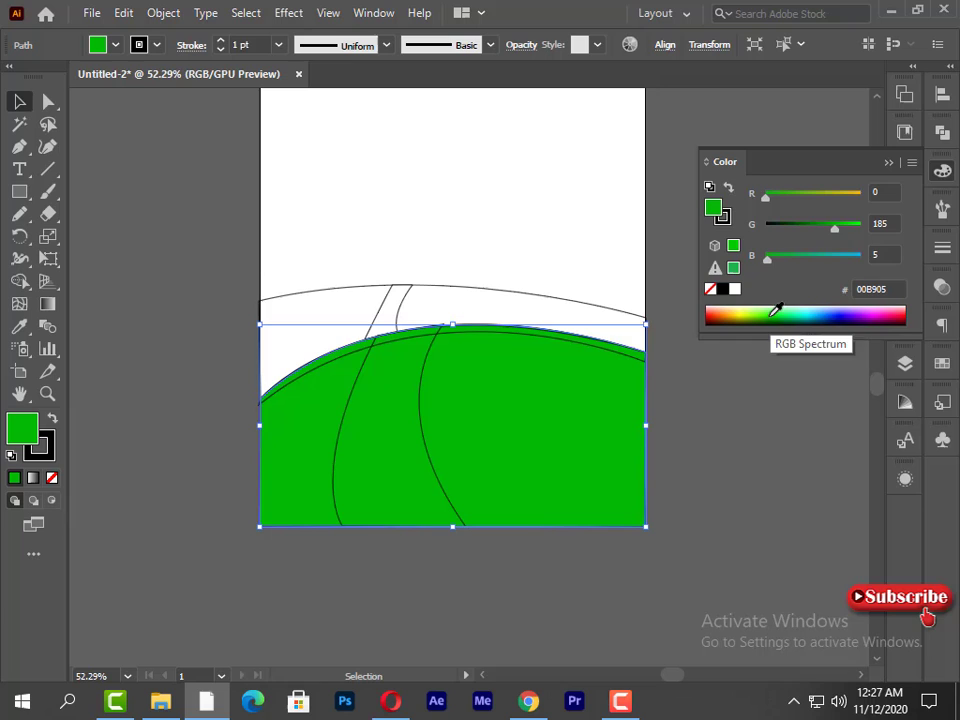
{"action": "left_click", "coordinate": [912, 163]}
{"action": "left_click", "coordinate": [812, 260]}
{"action": "left_click_drag", "start_coordinate": [803, 265], "coordinate": [785, 265]}
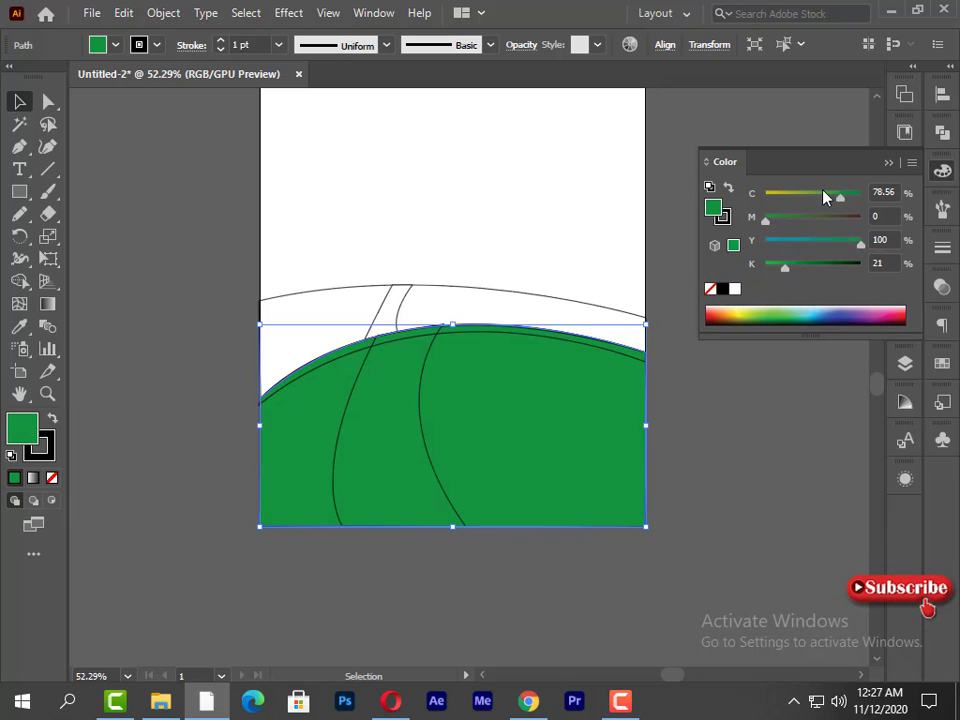
{"action": "left_click", "coordinate": [817, 195]}
{"action": "left_click", "coordinate": [791, 220]}
{"action": "mouse_move", "coordinate": [779, 222]}
{"action": "left_mouse_down"}
{"action": "mouse_move", "coordinate": [776, 212]}
{"action": "mouse_move", "coordinate": [781, 219]}
{"action": "left_mouse_up"}
{"action": "left_click", "coordinate": [724, 392]}
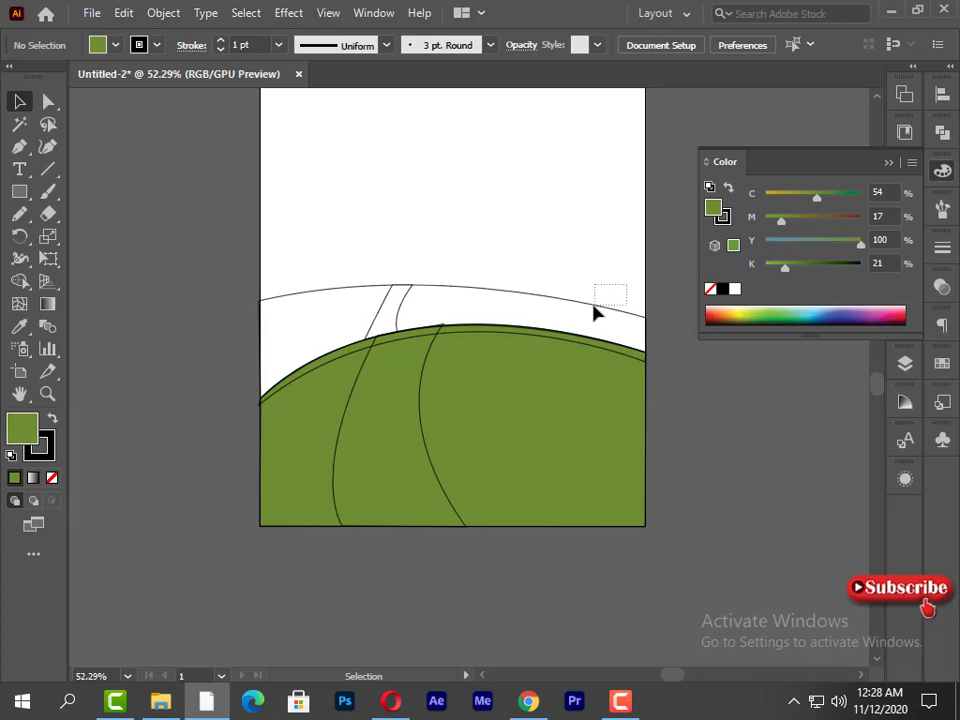
- Fill the rear hill with the same olive green as the front hill
{"action": "left_click", "coordinate": [578, 317]}
{"action": "left_click", "coordinate": [733, 270]}
{"action": "left_click", "coordinate": [702, 372]}
- Fill the strip along the front hill's crest with light green: C 42, M 0, Y 90, K 8.76
{"action": "left_click", "coordinate": [600, 348]}
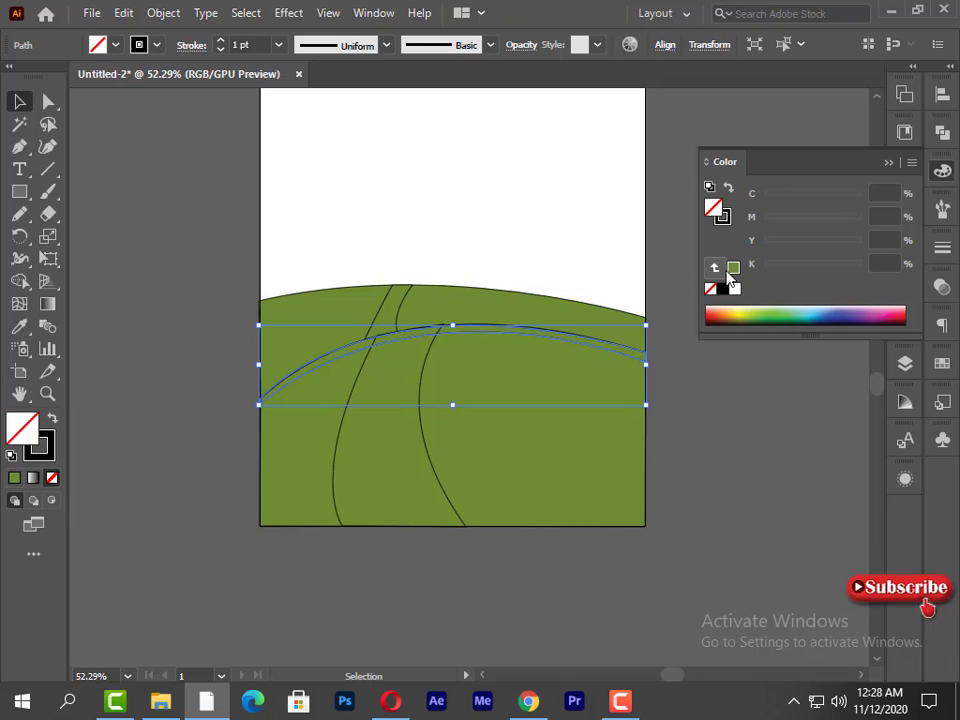
{"action": "left_click", "coordinate": [732, 270]}
{"action": "left_click_drag", "start_coordinate": [788, 221], "coordinate": [766, 219]}
{"action": "mouse_move", "coordinate": [824, 196]}
{"action": "left_mouse_down"}
{"action": "mouse_move", "coordinate": [802, 197]}
{"action": "mouse_move", "coordinate": [780, 223]}
{"action": "mouse_move", "coordinate": [766, 219]}
{"action": "mouse_move", "coordinate": [808, 201]}
{"action": "left_mouse_up"}
{"action": "left_click", "coordinate": [760, 410]}
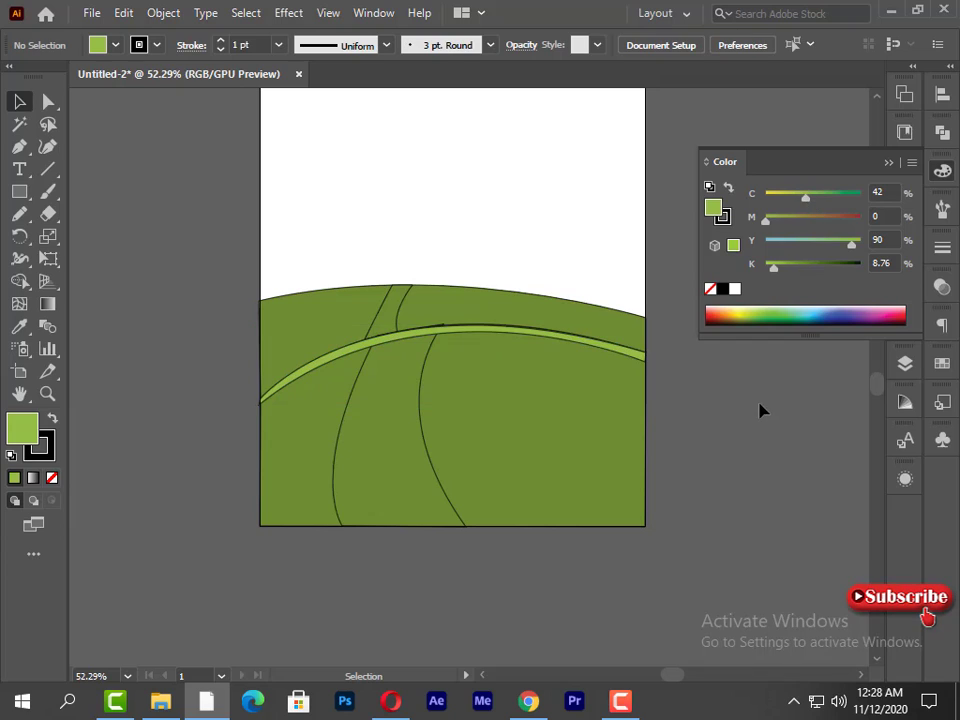
- Fill the rear path segment with tan, about C 20, M 41, Y 67, K 1, and apply the same color to the front road
{"action": "left_click", "coordinate": [403, 316]}
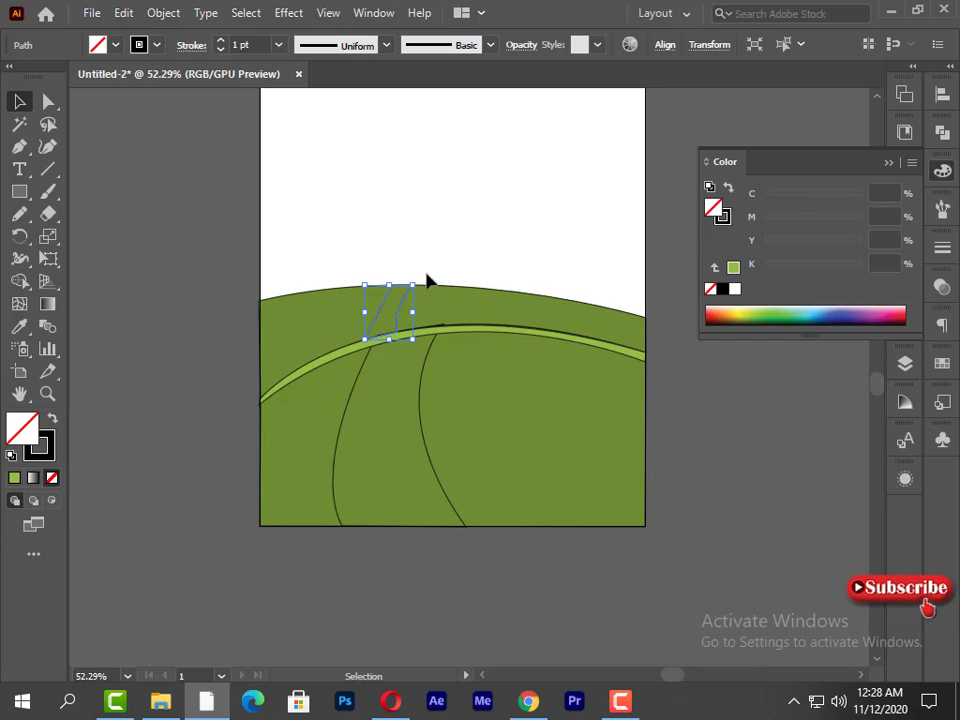
{"action": "left_click", "coordinate": [745, 310]}
{"action": "left_click", "coordinate": [780, 217]}
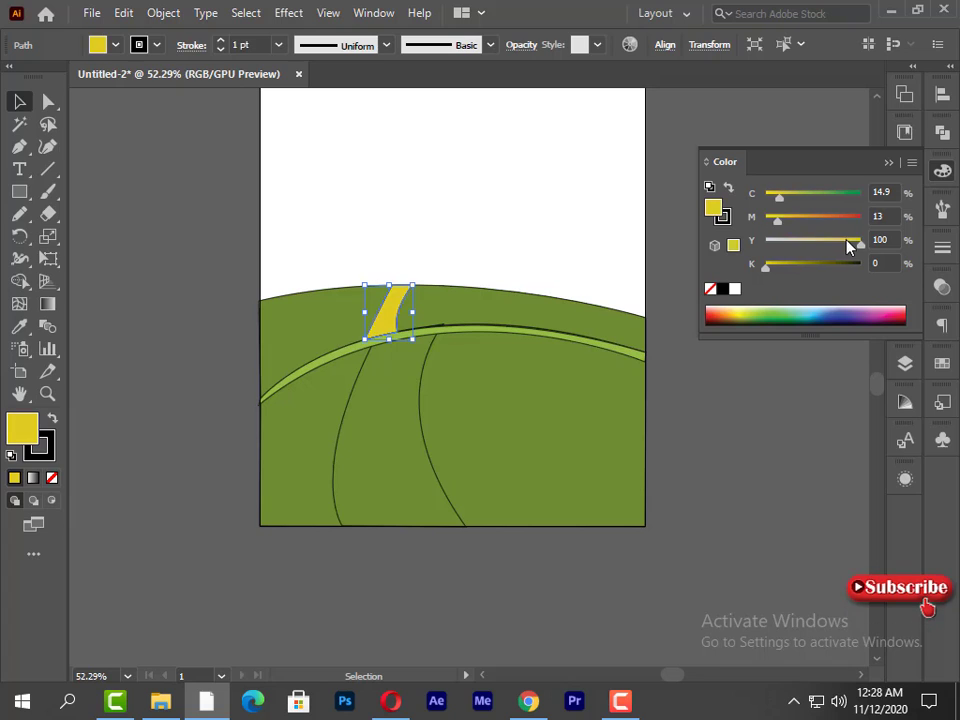
{"action": "left_click", "coordinate": [788, 217]}
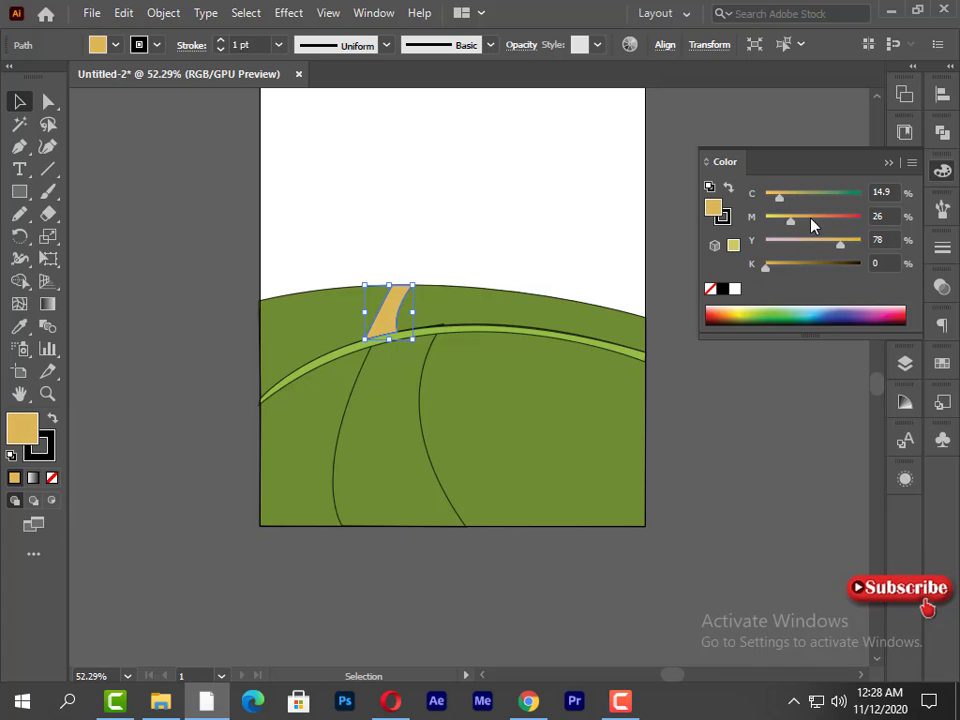
{"action": "left_click", "coordinate": [798, 218]}
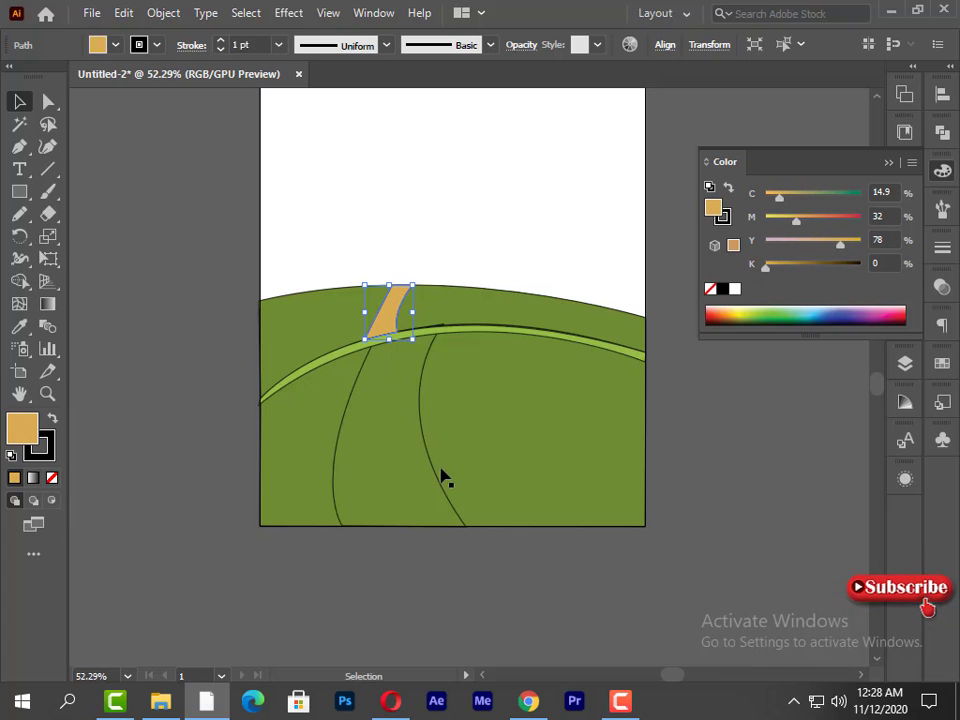
{"action": "left_click", "coordinate": [732, 246]}
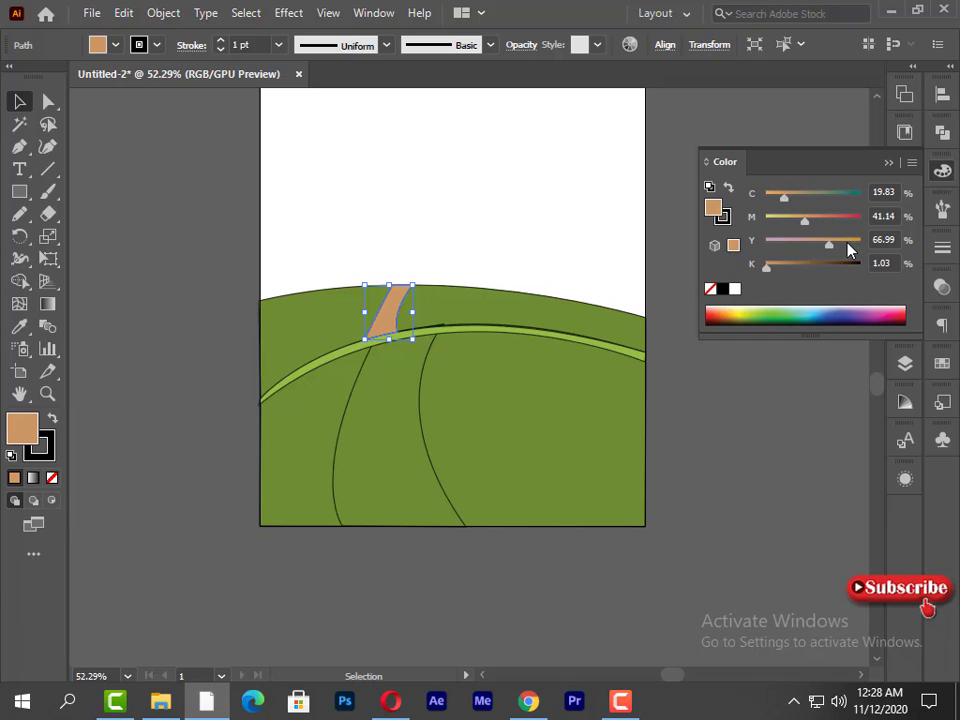
{"action": "left_click", "coordinate": [419, 421]}
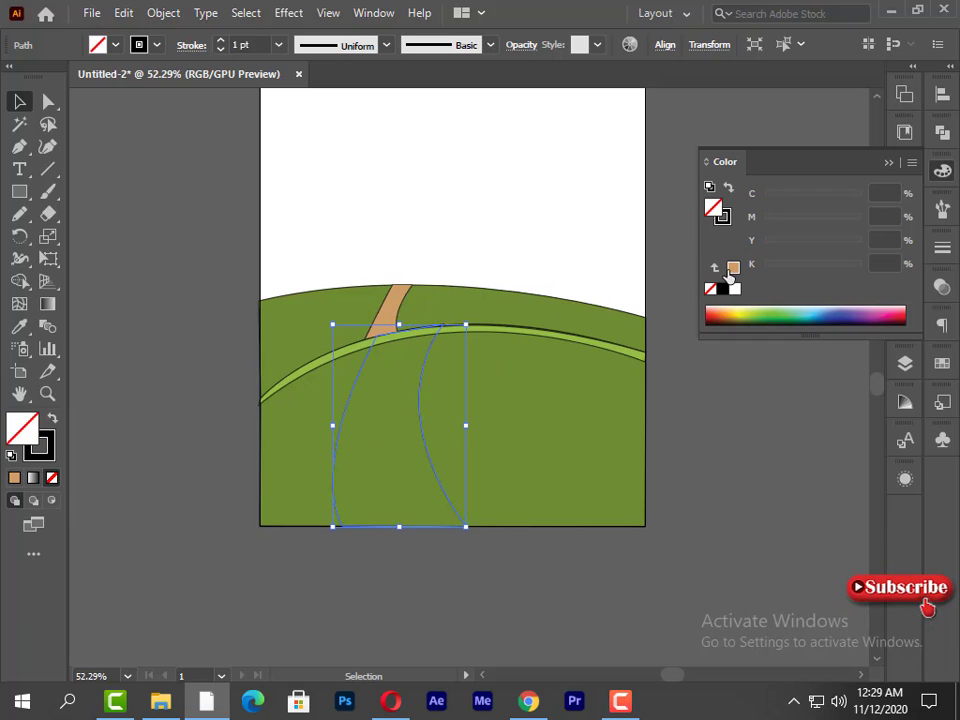
{"action": "left_click", "coordinate": [732, 269]}
- Remove the black stroke from all the hill, strip and road shapes while keeping their fills
{"action": "left_click_drag", "start_coordinate": [178, 186], "coordinate": [671, 491]}
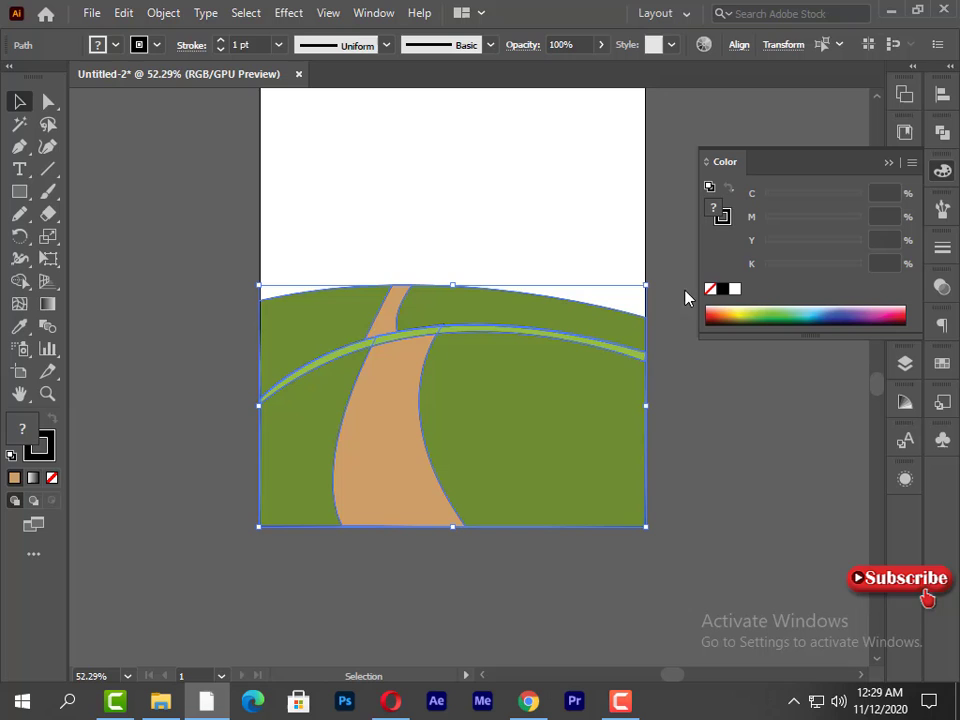
{"action": "left_click", "coordinate": [52, 478]}
{"action": "key", "text": "ctrl+z"}
{"action": "left_click", "coordinate": [205, 485]}
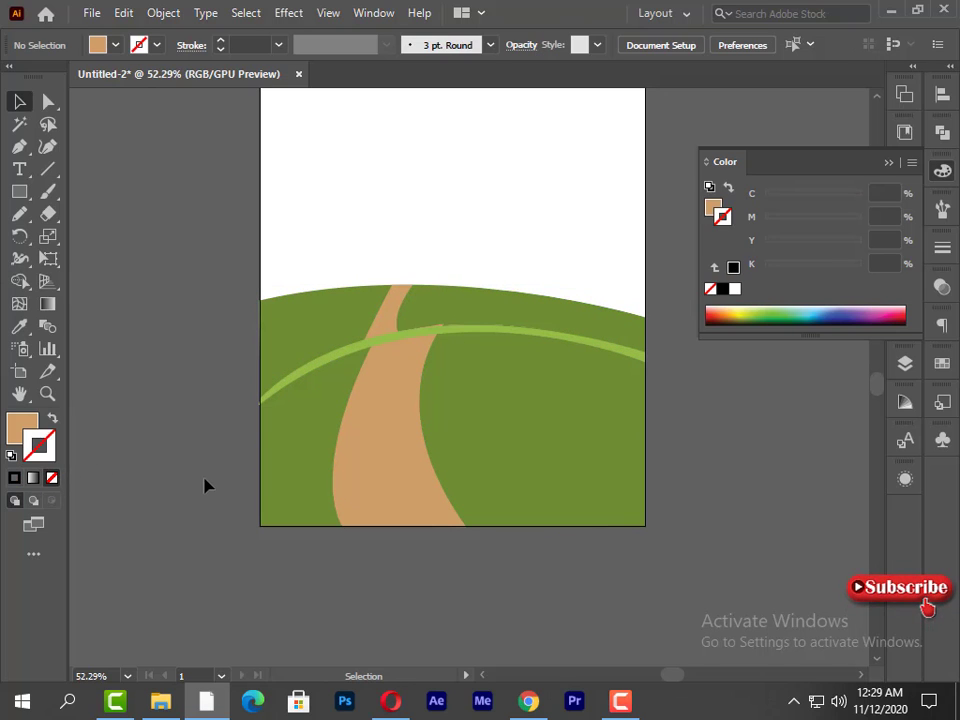
- Nudge the front road's upper-right anchor point down slightly and flatten the road's right edge by pulling its curve handle right
{"action": "left_click", "coordinate": [412, 394]}
{"action": "left_click", "coordinate": [48, 102]}
{"action": "left_click", "coordinate": [445, 328]}
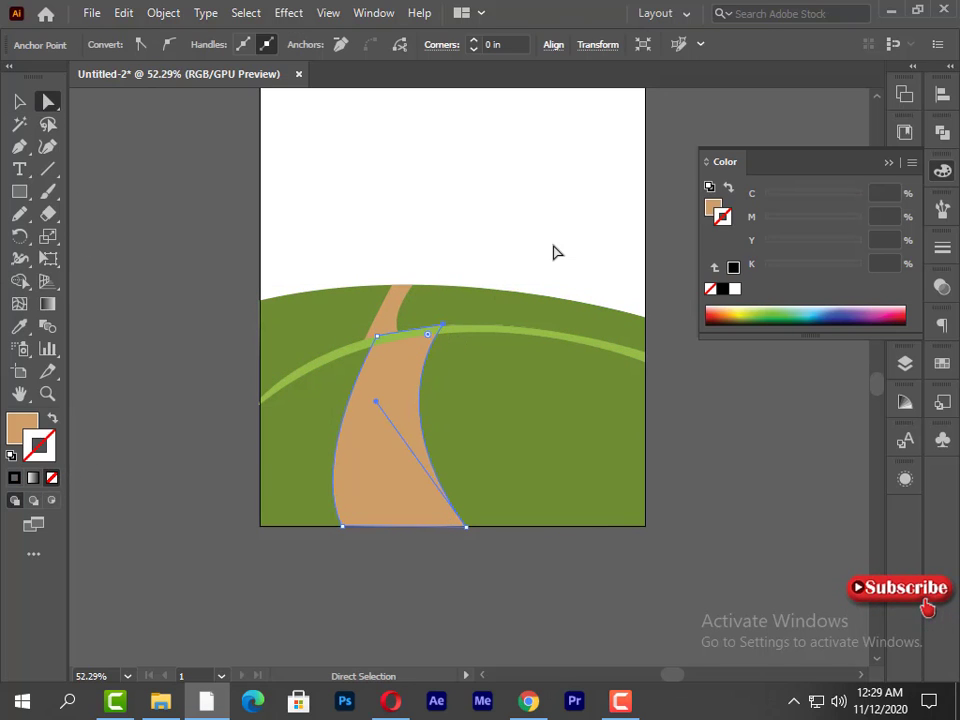
{"action": "left_click", "coordinate": [300, 297]}
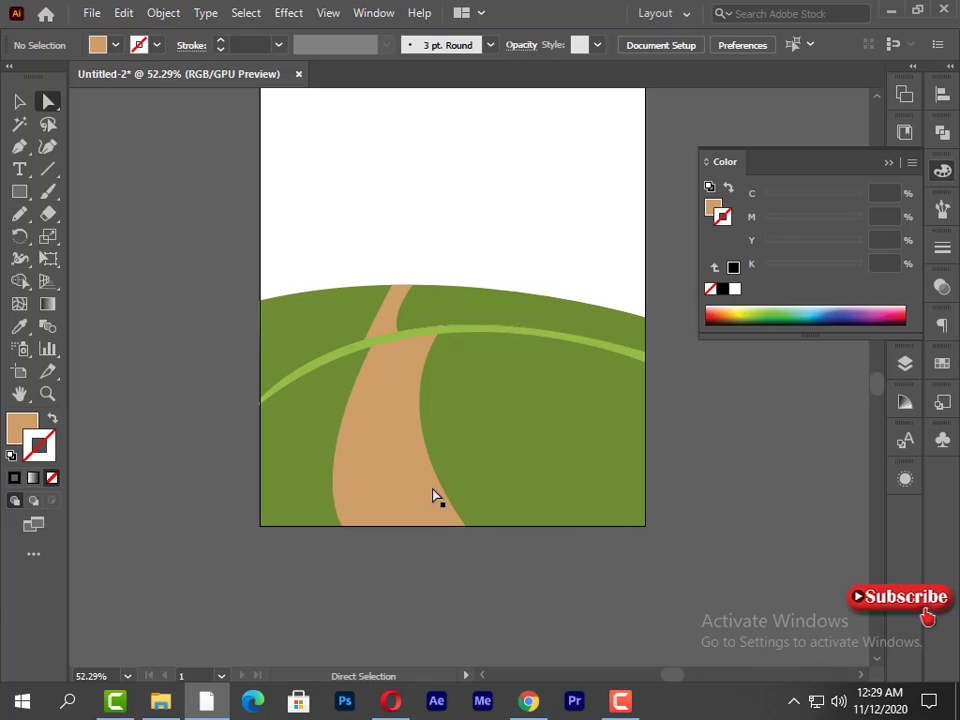
{"action": "left_click", "coordinate": [431, 346]}
{"action": "left_click", "coordinate": [445, 326]}
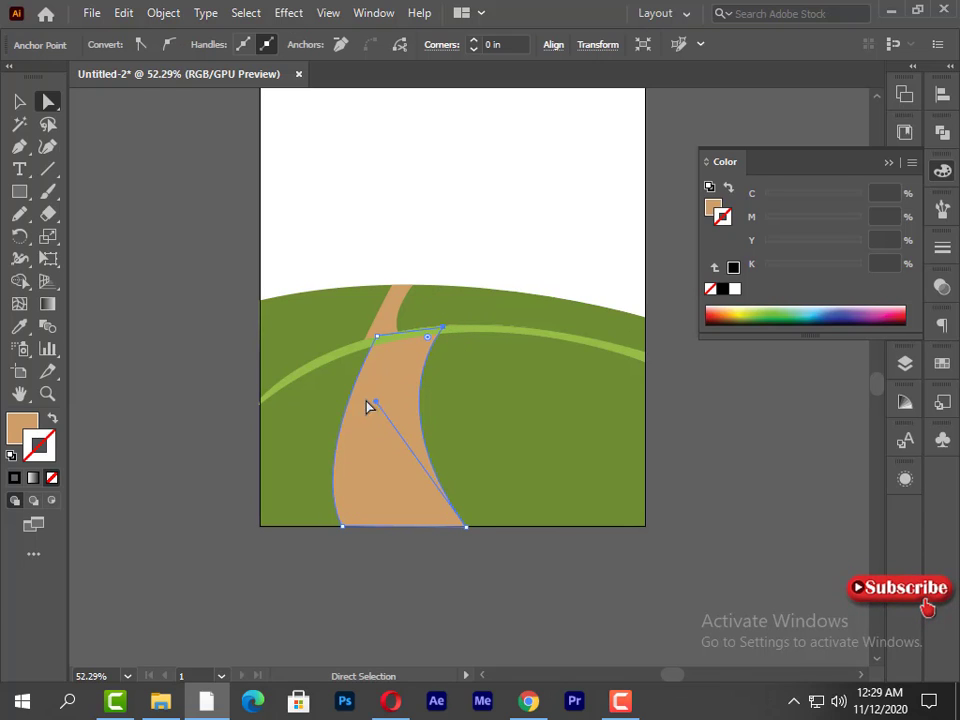
{"action": "left_click_drag", "start_coordinate": [375, 402], "coordinate": [399, 402]}
{"action": "left_click", "coordinate": [435, 624]}
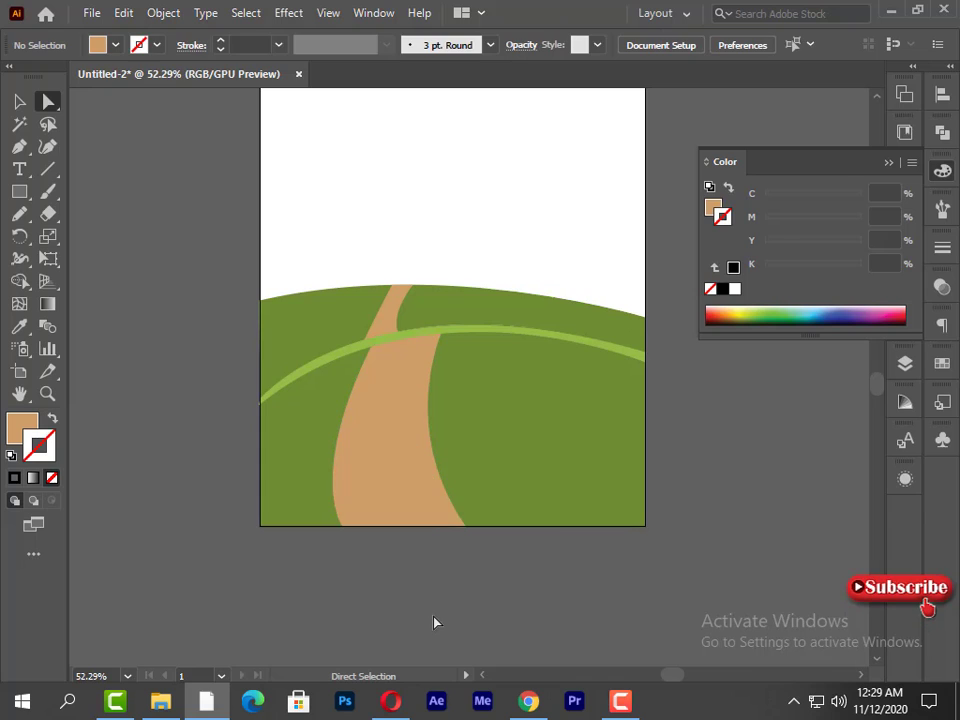
- Start a Pen outline for the sky along the artboard's right and top edges and remove its tan fill
{"action": "scroll", "coordinate": [430, 626], "scroll_direction": "up", "scroll_amount": 1}
{"action": "scroll", "coordinate": [430, 626], "scroll_direction": "up", "scroll_amount": 3}
{"action": "left_click", "coordinate": [19, 146]}
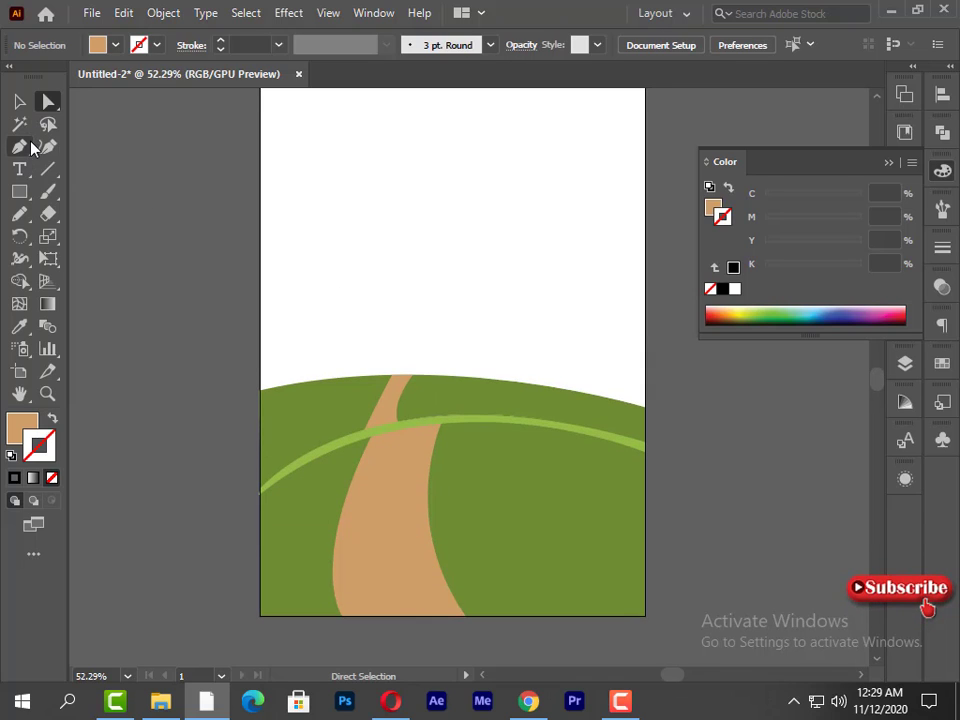
{"action": "scroll", "coordinate": [311, 154], "scroll_direction": "up", "scroll_amount": 2}
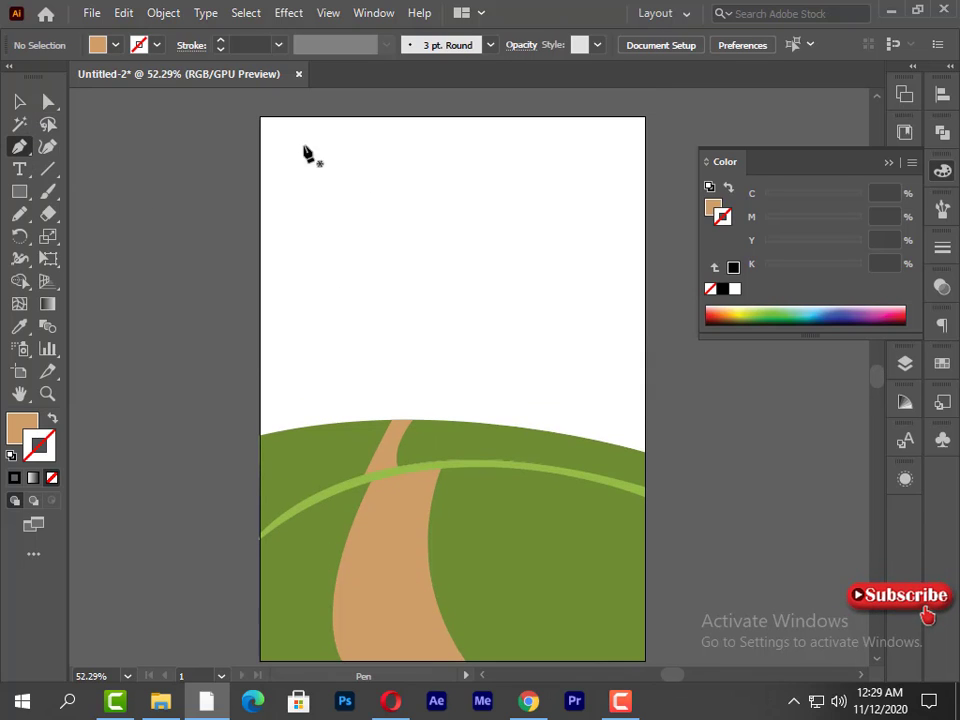
{"action": "left_click", "coordinate": [645, 117]}
{"action": "left_click", "coordinate": [259, 119]}
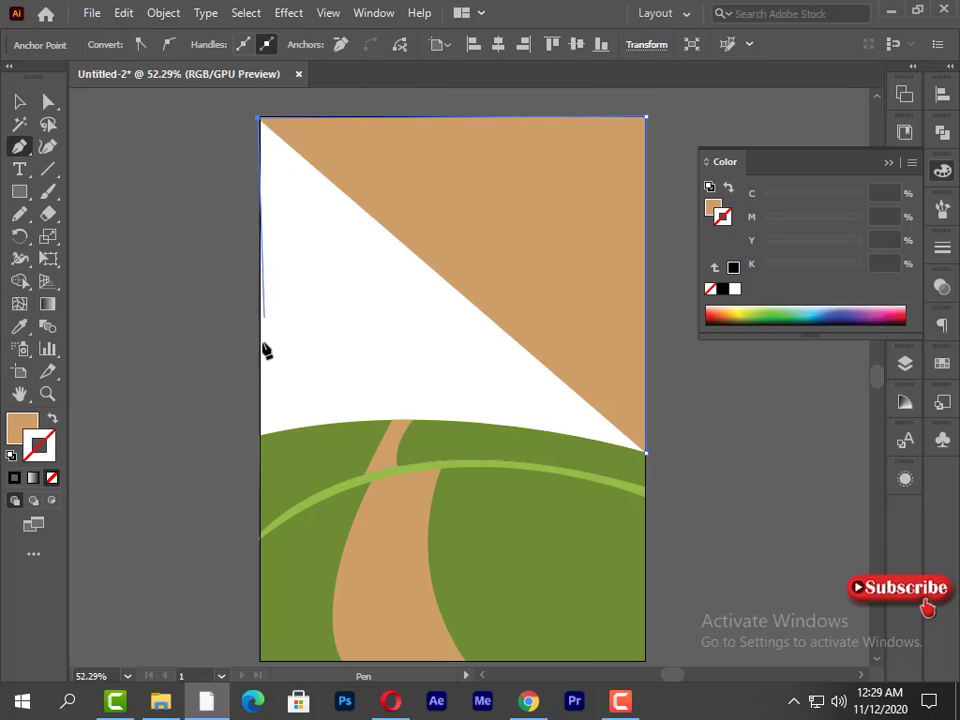
{"action": "left_click", "coordinate": [258, 436]}
{"action": "left_click_drag", "start_coordinate": [648, 450], "coordinate": [677, 452]}
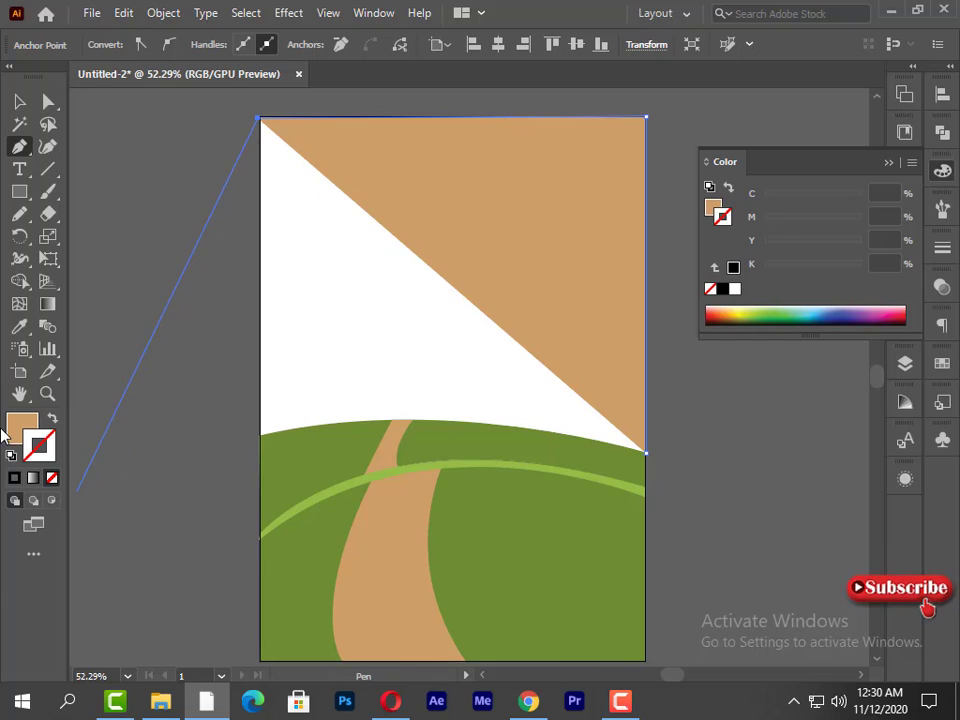
{"action": "left_click", "coordinate": [52, 478]}
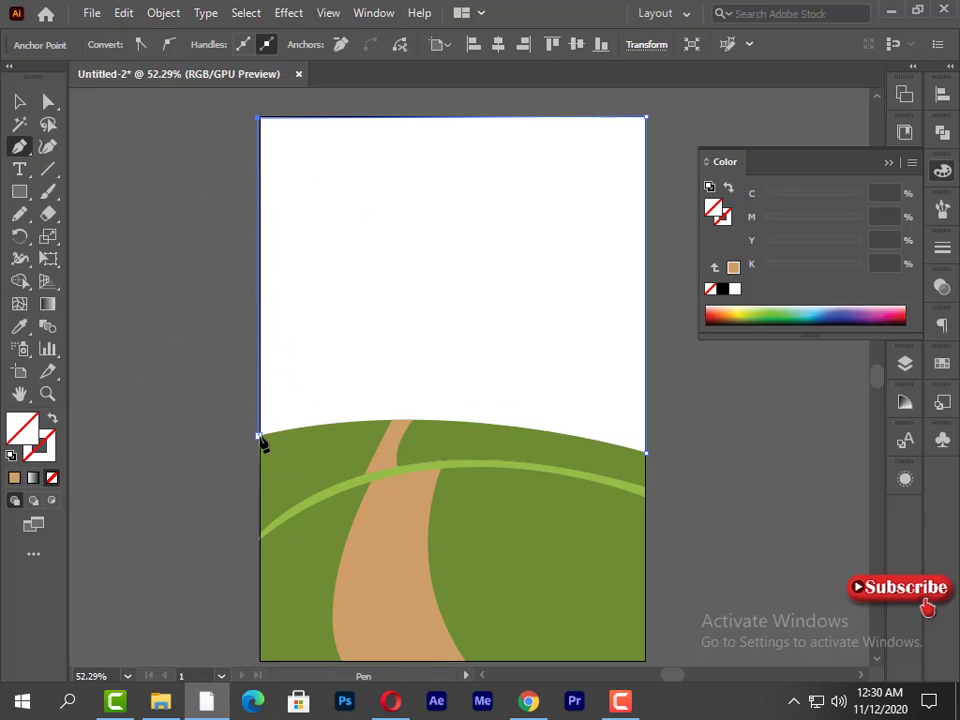
- Finish the sky outline down the artboard's left edge and close it with a curve following the rear hill's crest
{"action": "left_click", "coordinate": [260, 120]}
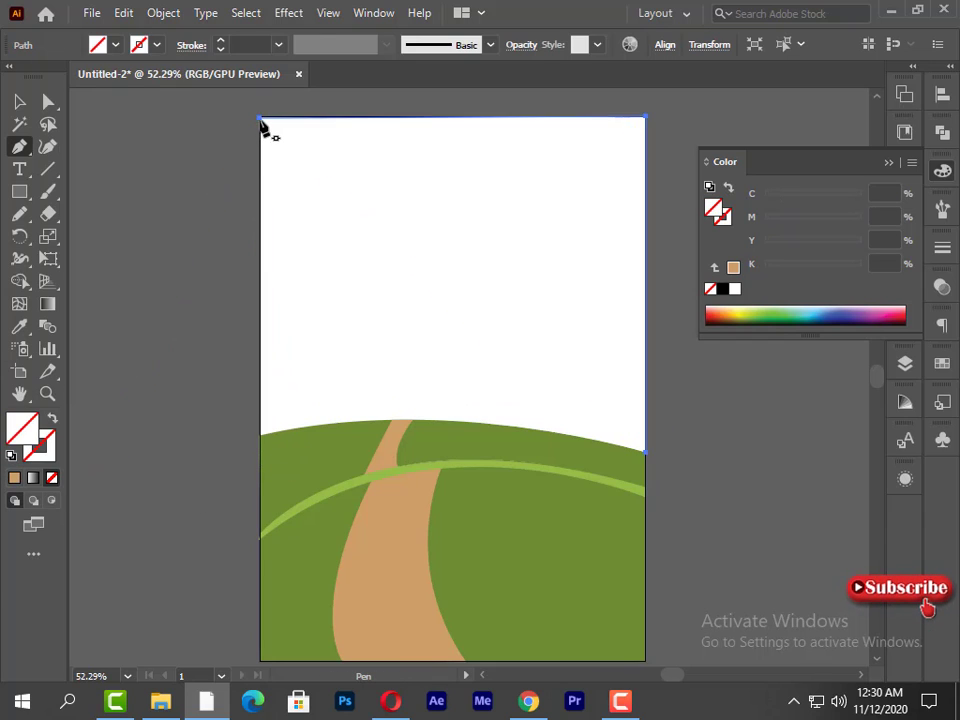
{"action": "left_click", "coordinate": [260, 437]}
{"action": "left_click_drag", "start_coordinate": [645, 452], "coordinate": [856, 521]}
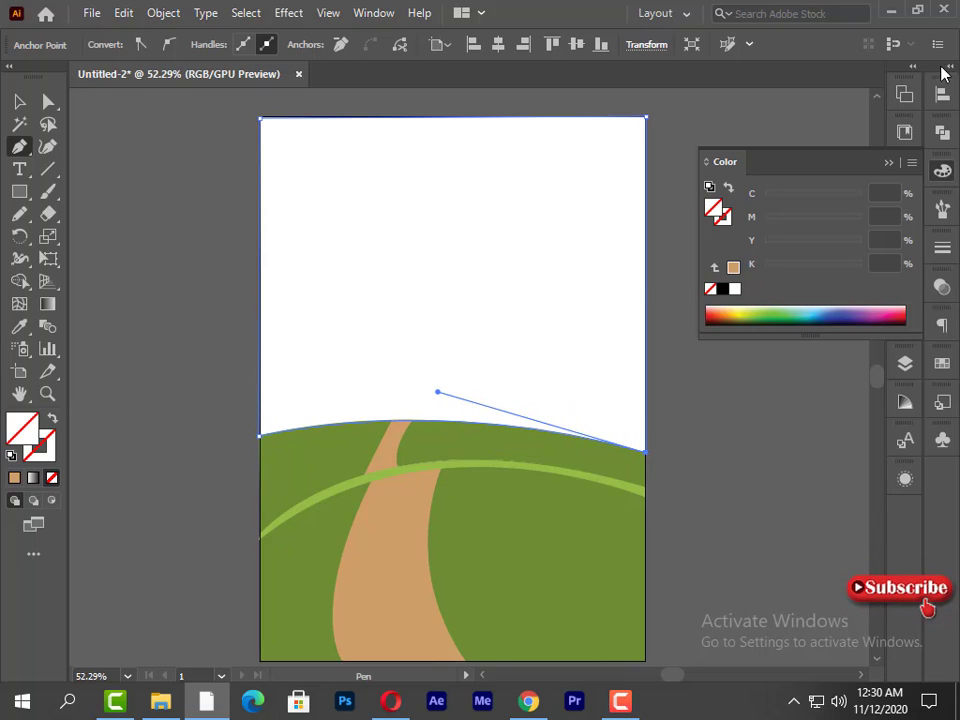
{"action": "left_click", "coordinate": [914, 139]}
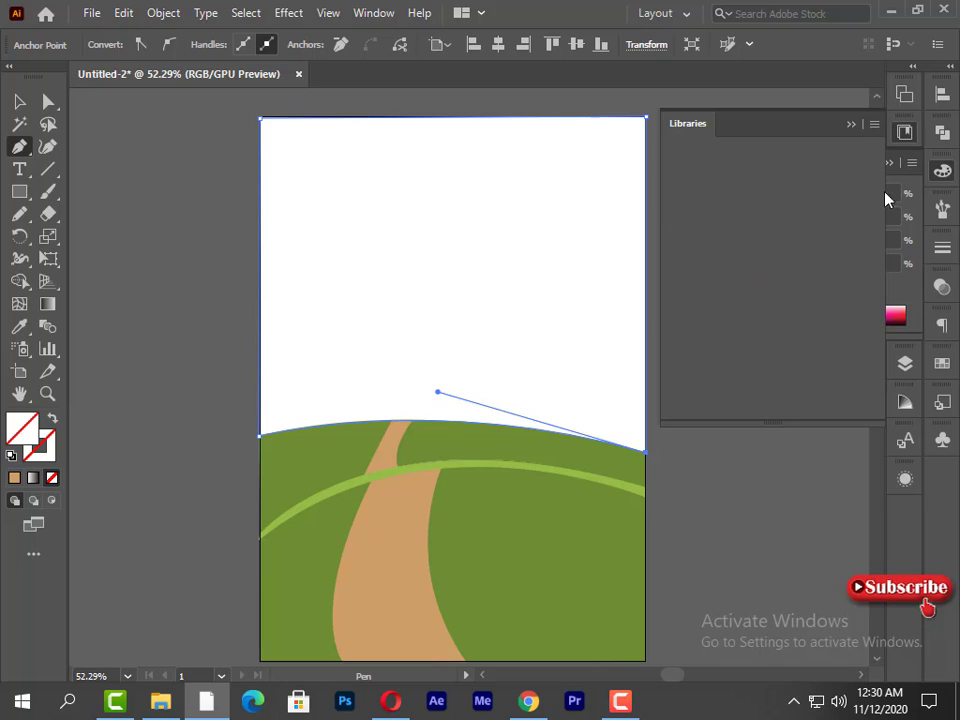
{"action": "left_click", "coordinate": [853, 121]}
{"action": "left_click", "coordinate": [19, 101]}
{"action": "left_click", "coordinate": [251, 366]}
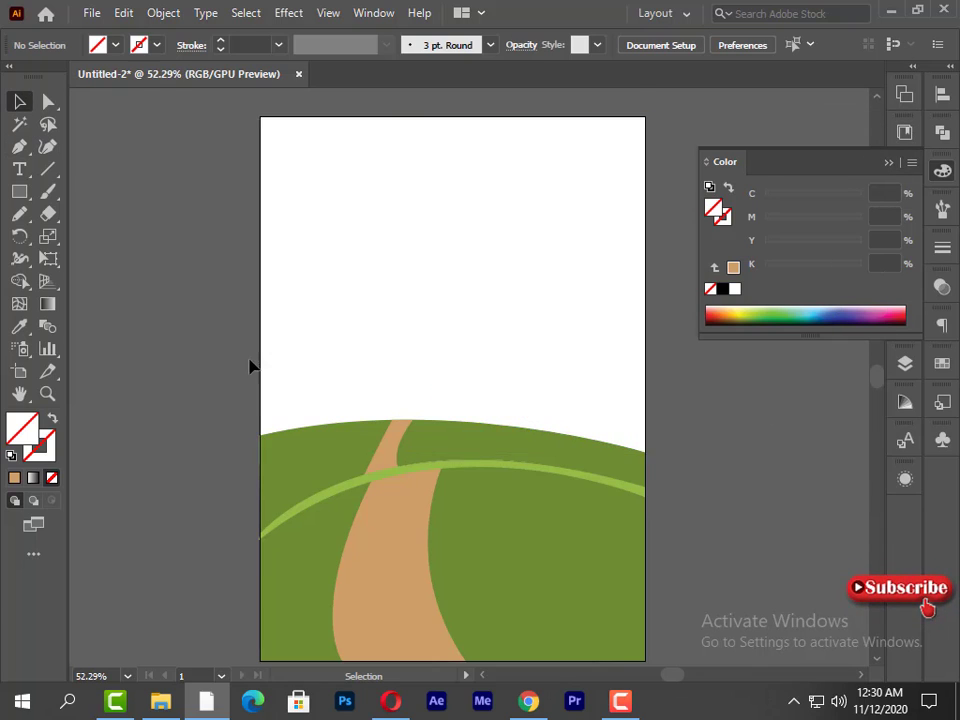
- Set up the Pencil tool with no fill and a brown stroke of C 20.09, M 37.4, Y 66.59, K 29
{"action": "scroll", "coordinate": [265, 368], "scroll_direction": "down", "scroll_amount": 1}
{"action": "scroll", "coordinate": [313, 310], "scroll_direction": "down", "scroll_amount": 1}
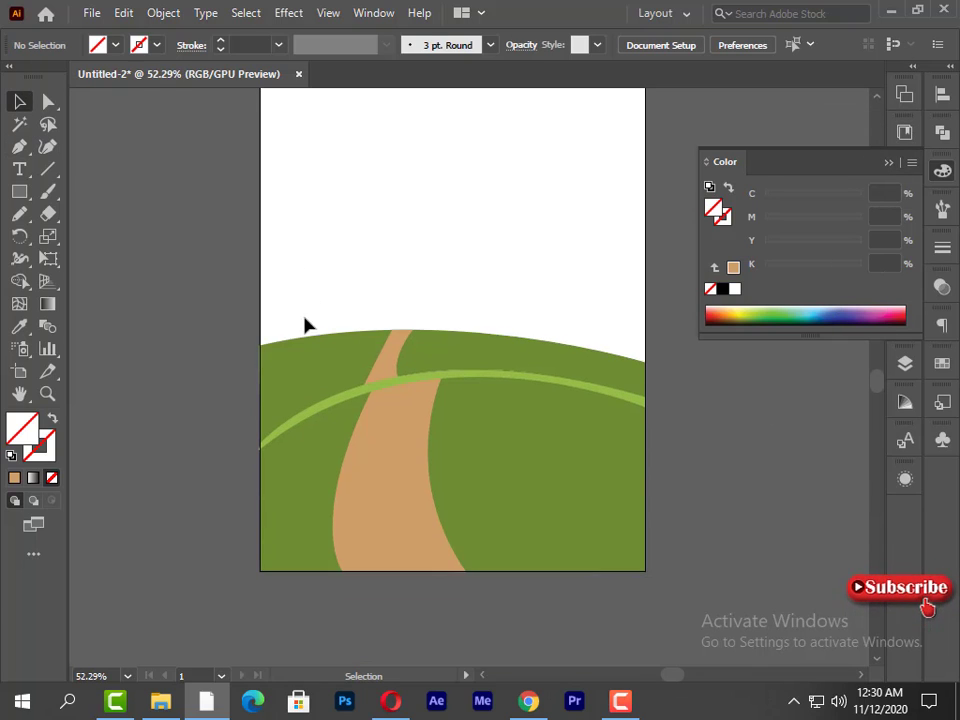
{"action": "left_click", "coordinate": [19, 213]}
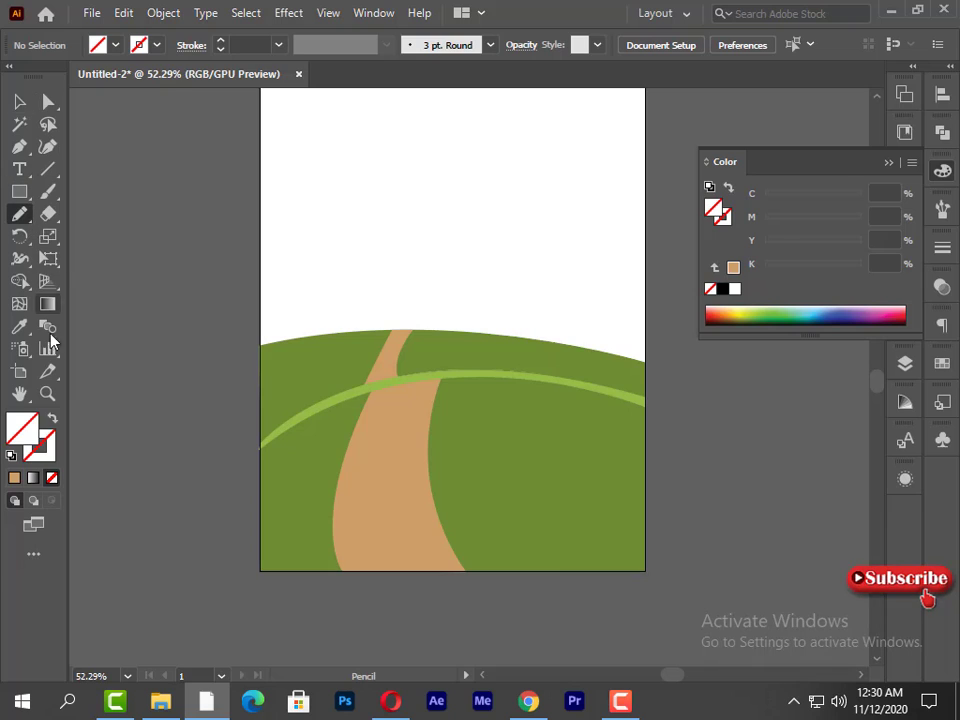
{"action": "left_click", "coordinate": [34, 458]}
{"action": "left_click", "coordinate": [14, 478]}
{"action": "left_click", "coordinate": [790, 266]}
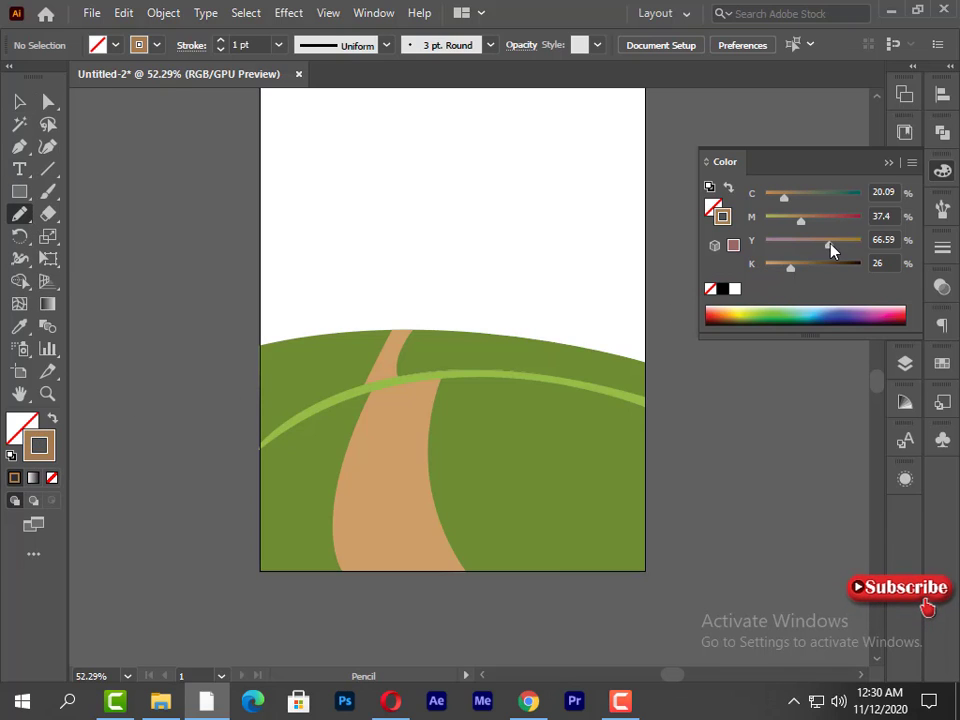
{"action": "left_click", "coordinate": [793, 266]}
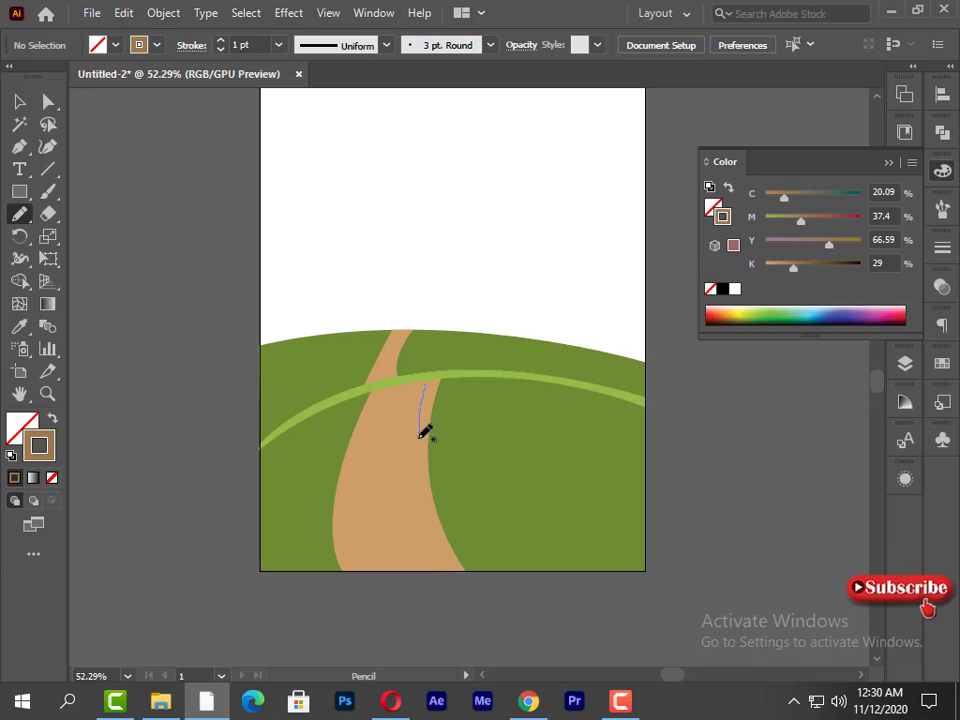
- Draw seven fine brown pencil lines of varying length down the front road, following its curve and redoing unwanted strokes
{"action": "mouse_move", "coordinate": [419, 438]}
{"action": "left_mouse_down"}
{"action": "mouse_move", "coordinate": [440, 570]}
{"action": "mouse_move", "coordinate": [419, 497]}
{"action": "mouse_move", "coordinate": [426, 405]}
{"action": "mouse_move", "coordinate": [410, 408]}
{"action": "mouse_move", "coordinate": [401, 461]}
{"action": "left_mouse_up"}
{"action": "key", "text": "ctrl+z"}
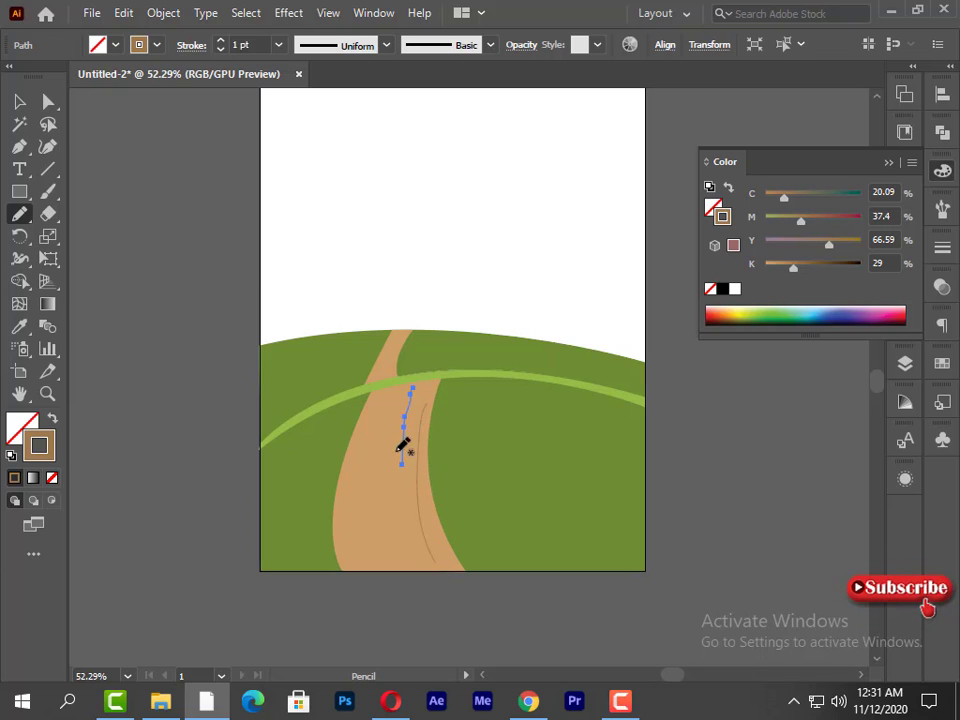
{"action": "left_click_drag", "start_coordinate": [403, 400], "coordinate": [408, 560]}
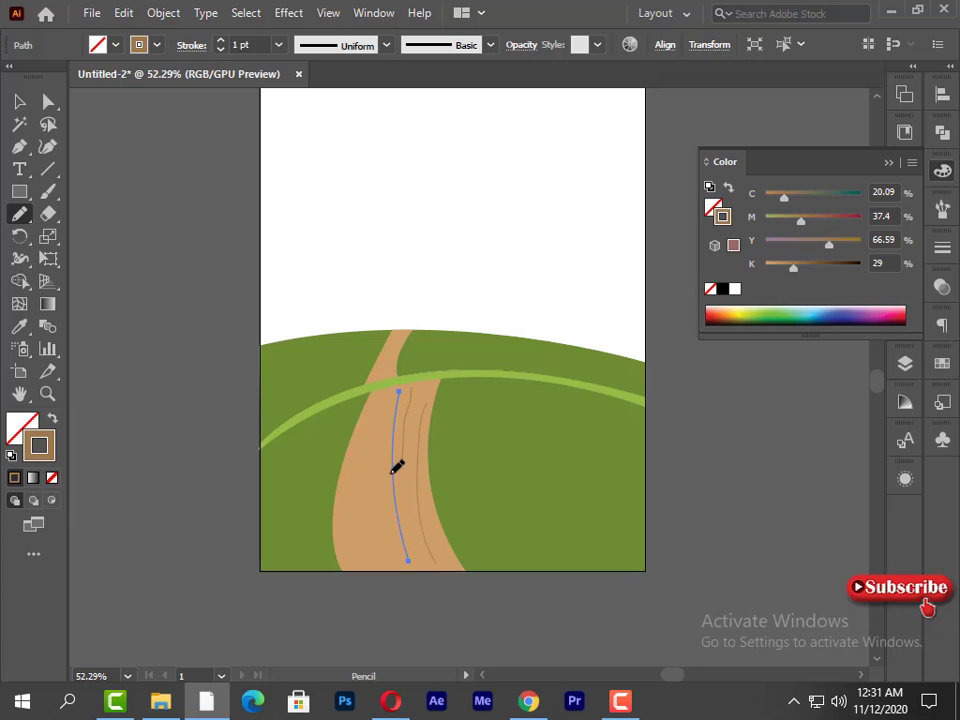
{"action": "left_click_drag", "start_coordinate": [380, 399], "coordinate": [396, 557]}
{"action": "left_click_drag", "start_coordinate": [369, 420], "coordinate": [374, 513]}
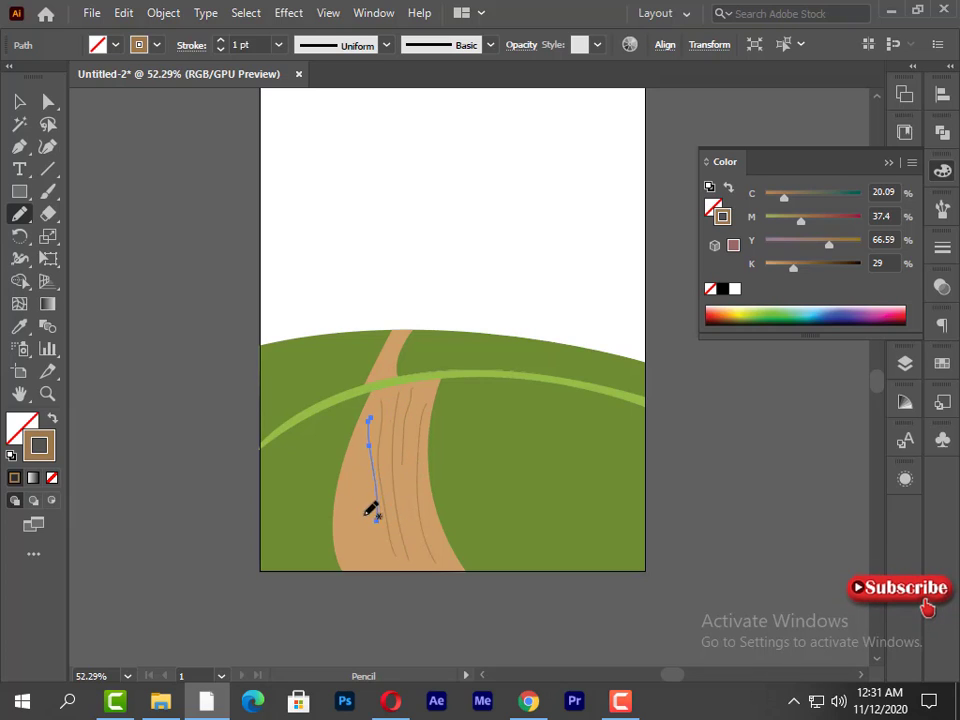
{"action": "key", "text": "ctrl+z"}
{"action": "left_click_drag", "start_coordinate": [362, 425], "coordinate": [364, 571]}
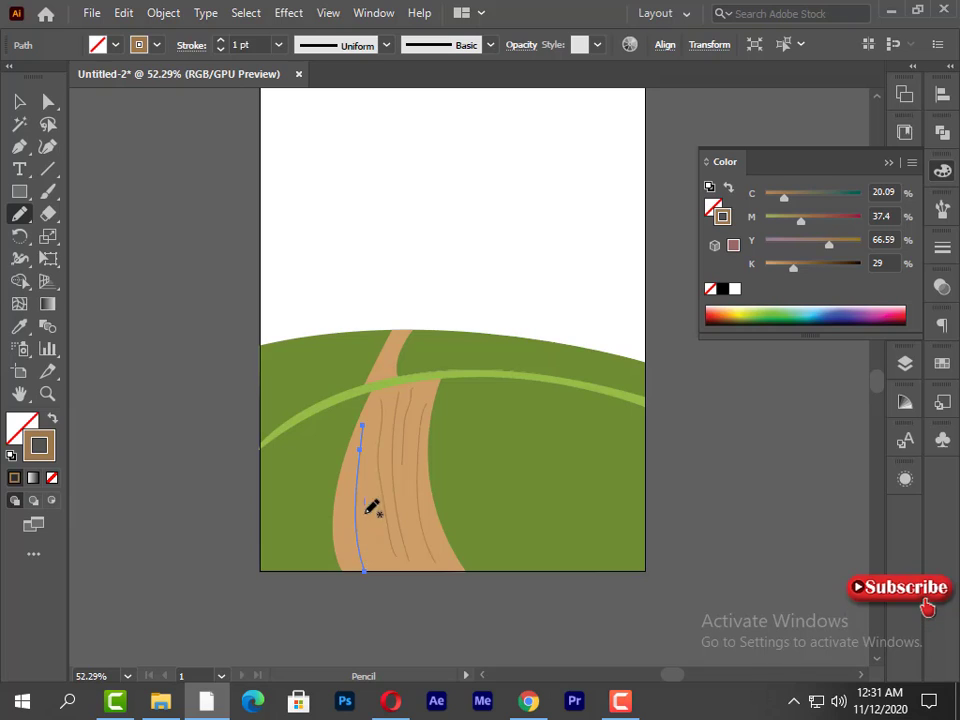
{"action": "left_click_drag", "start_coordinate": [366, 514], "coordinate": [386, 571]}
{"action": "left_click_drag", "start_coordinate": [341, 494], "coordinate": [343, 551]}
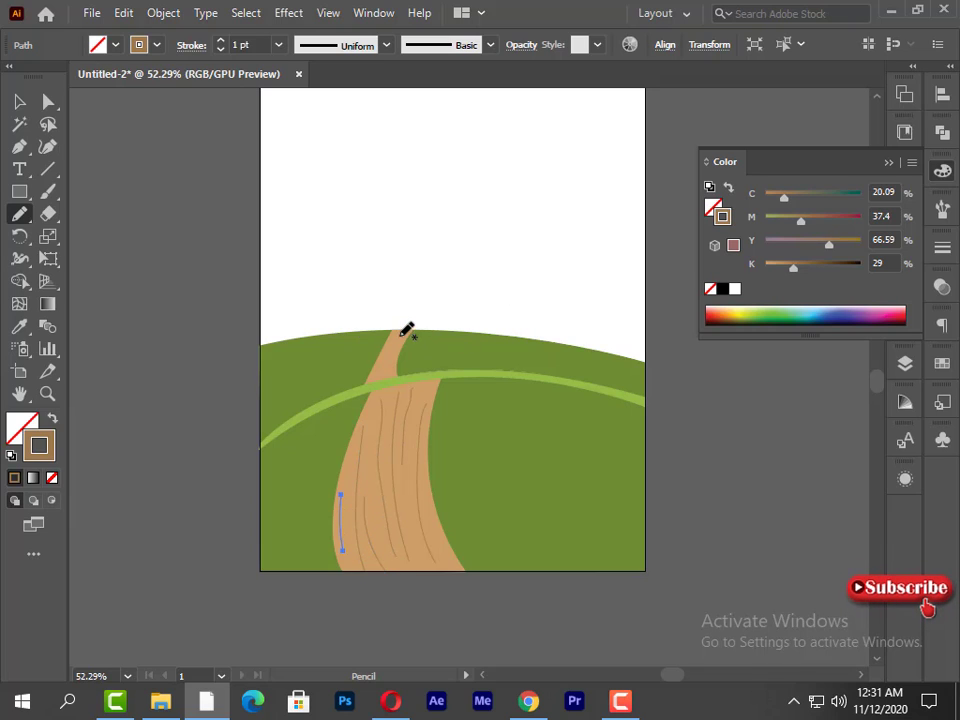
- Draw a few short brown pencil lines along the rear road segment and remove the stroke from the last one
{"action": "left_click_drag", "start_coordinate": [401, 336], "coordinate": [388, 381]}
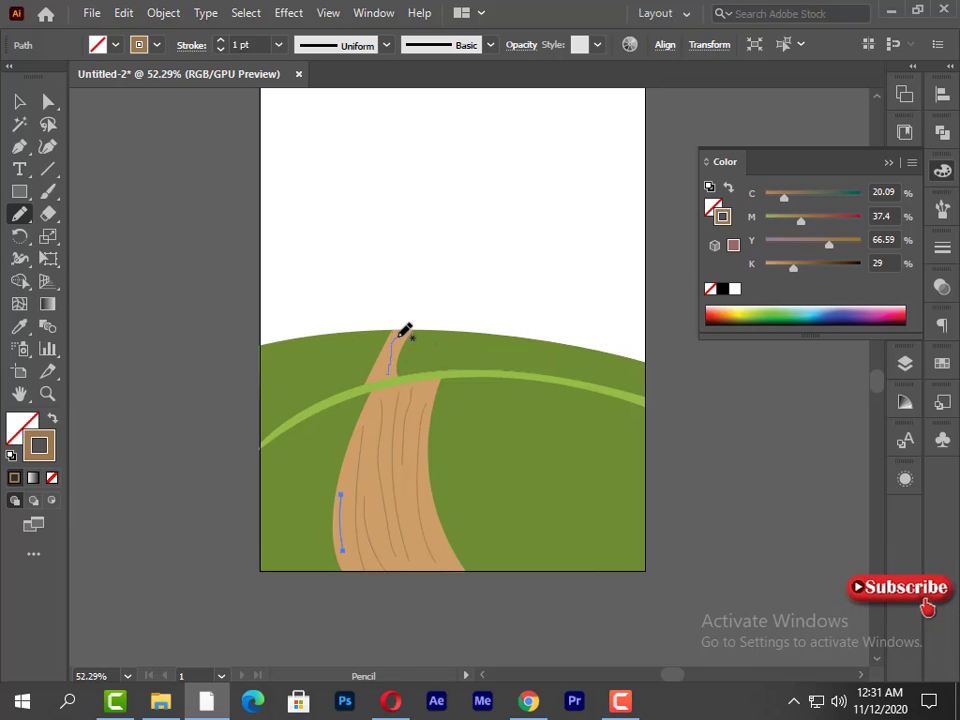
{"action": "left_click_drag", "start_coordinate": [399, 337], "coordinate": [383, 366]}
{"action": "left_click", "coordinate": [19, 101]}
{"action": "left_click", "coordinate": [52, 477]}
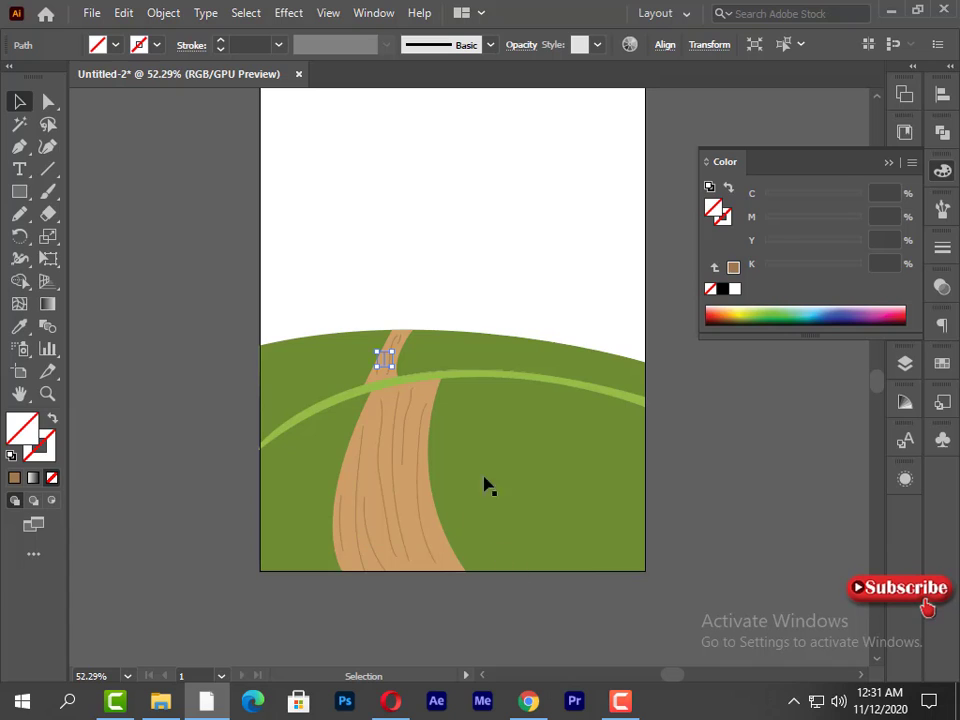
- Pick up the front hill's green and draw a closed tapering shape under its light strip, from the road to the right edge
{"action": "left_click", "coordinate": [643, 501]}
{"action": "left_click", "coordinate": [230, 402]}
{"action": "left_click", "coordinate": [19, 147]}
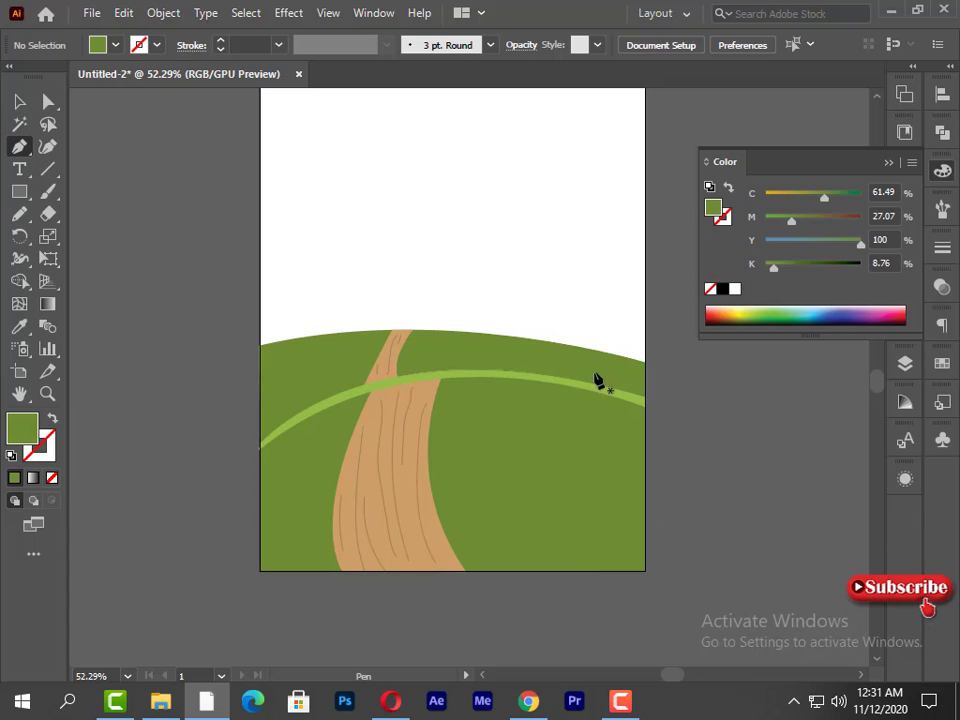
{"action": "left_click", "coordinate": [645, 492]}
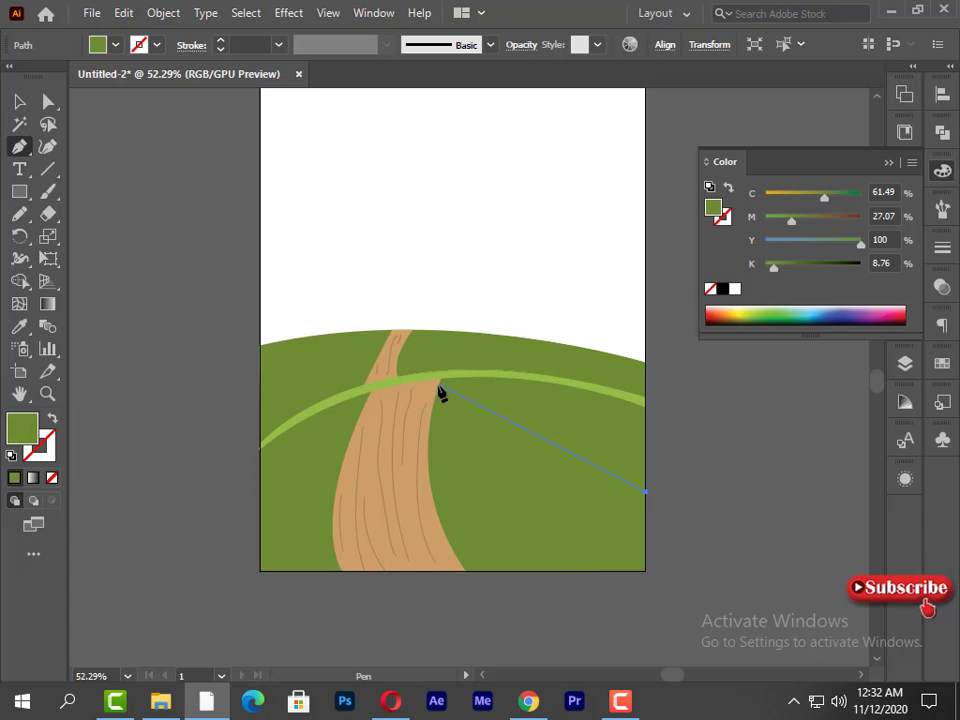
{"action": "left_click", "coordinate": [439, 385]}
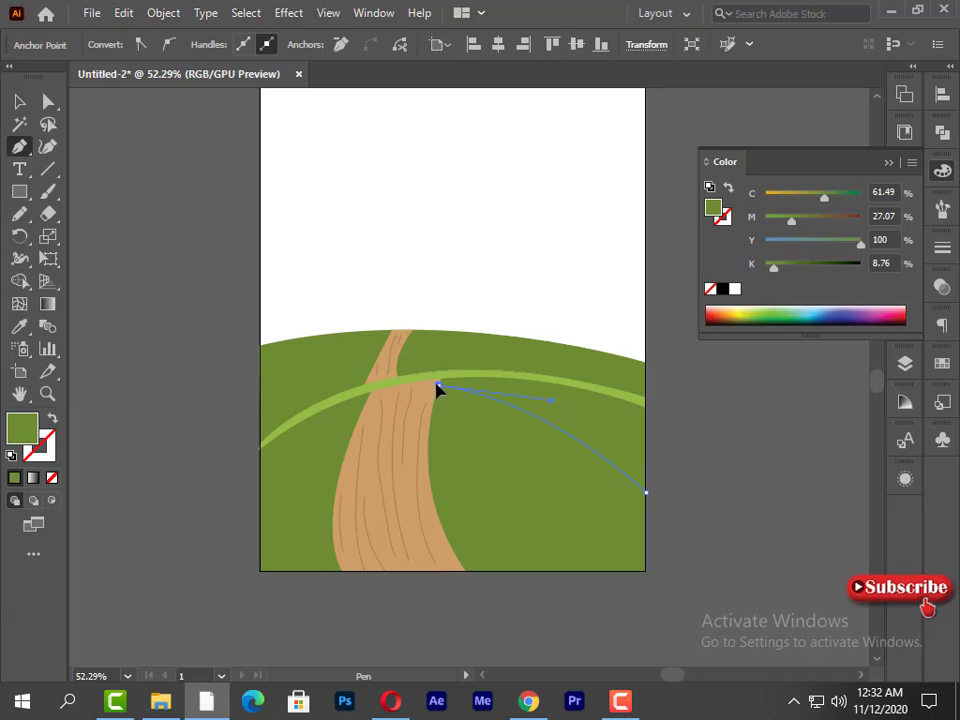
{"action": "left_click", "coordinate": [645, 407]}
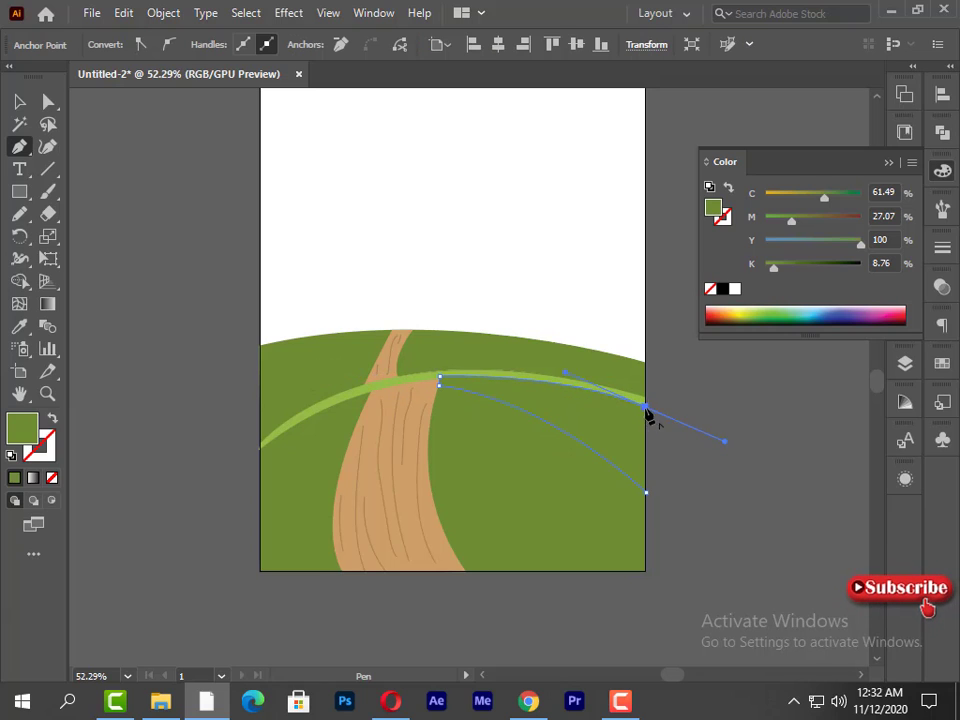
{"action": "left_click", "coordinate": [645, 491]}
- Give the tapering shape right of the road a 1 pt green stroke and no fill, and deselect it
{"action": "left_click", "coordinate": [46, 458]}
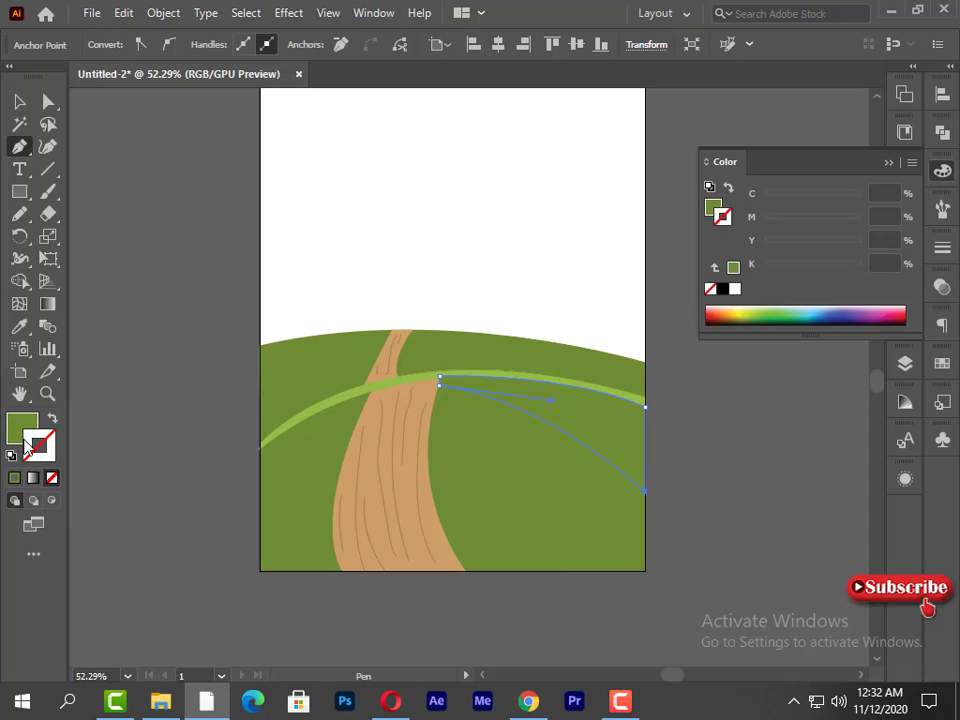
{"action": "left_click", "coordinate": [14, 478]}
{"action": "left_click", "coordinate": [20, 436]}
{"action": "left_click", "coordinate": [52, 478]}
{"action": "left_click", "coordinate": [123, 512]}
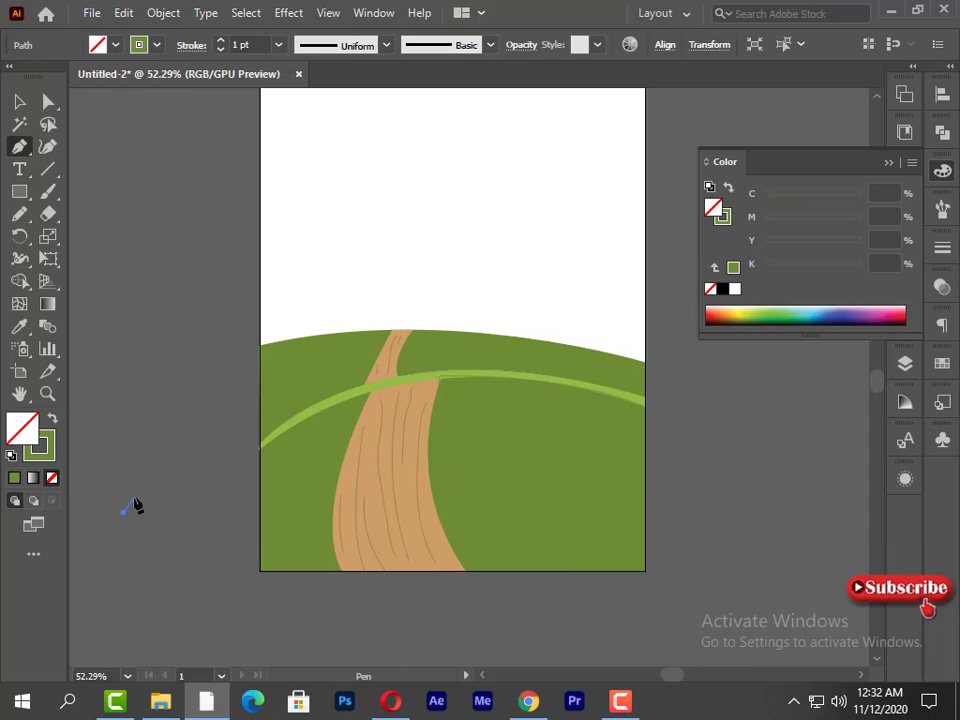
{"action": "left_click", "coordinate": [150, 510], "text": "ctrl"}
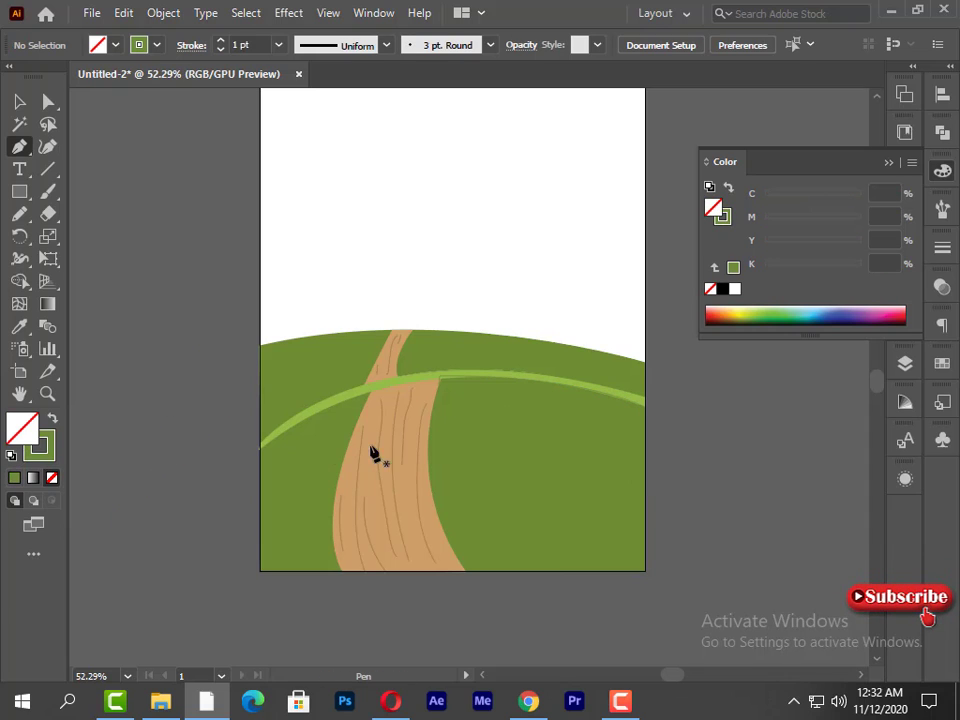
- Draw a matching closed curved shape under the light strip, from the road's left edge to the artboard's left edge
{"action": "left_click", "coordinate": [369, 393]}
{"action": "left_click_drag", "start_coordinate": [247, 543], "coordinate": [236, 565]}
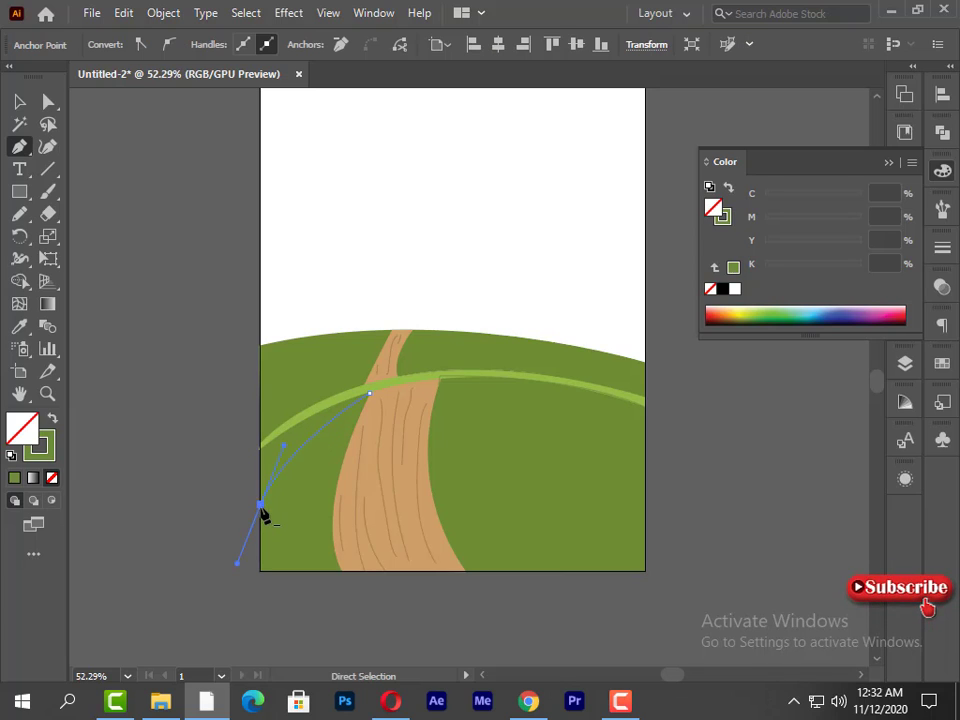
{"action": "left_click", "coordinate": [260, 506]}
{"action": "left_click", "coordinate": [259, 450]}
{"action": "left_click_drag", "start_coordinate": [369, 395], "coordinate": [398, 403]}
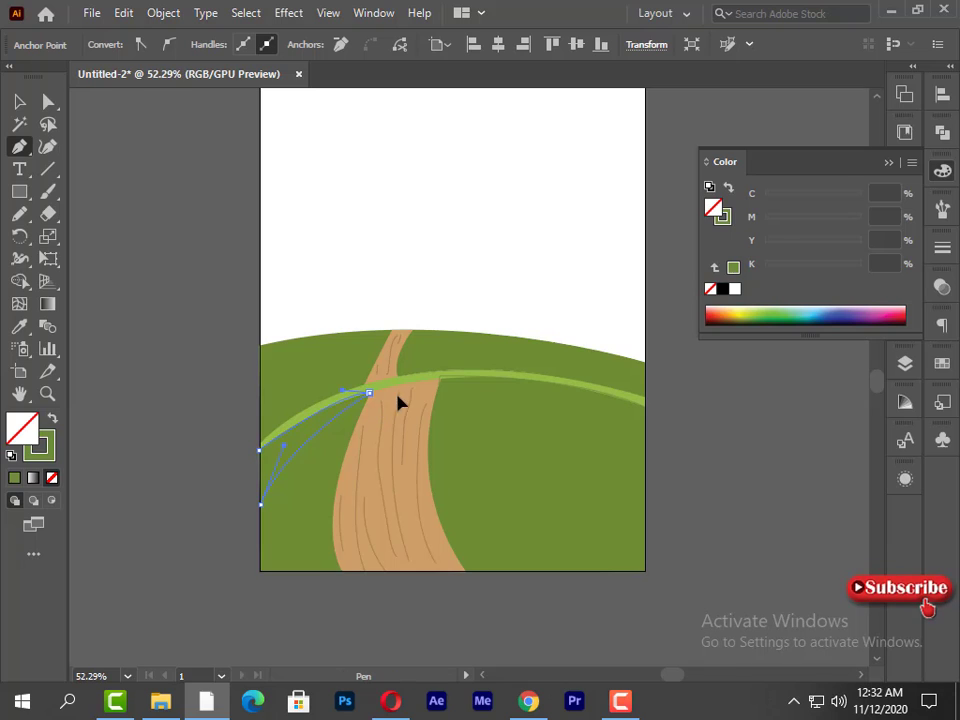
- Draw a closed foreground shape across the artboard's bottom with a wavy top edge crossing the road, and select it
{"action": "left_click", "coordinate": [259, 569]}
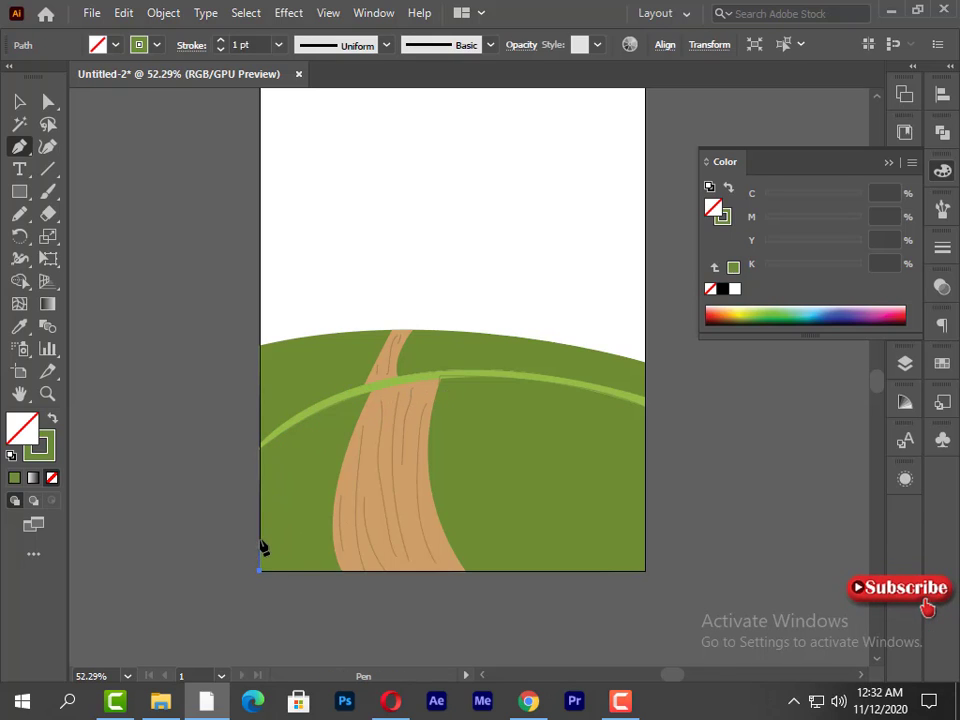
{"action": "left_click", "coordinate": [260, 540]}
{"action": "left_click_drag", "start_coordinate": [377, 532], "coordinate": [474, 508]}
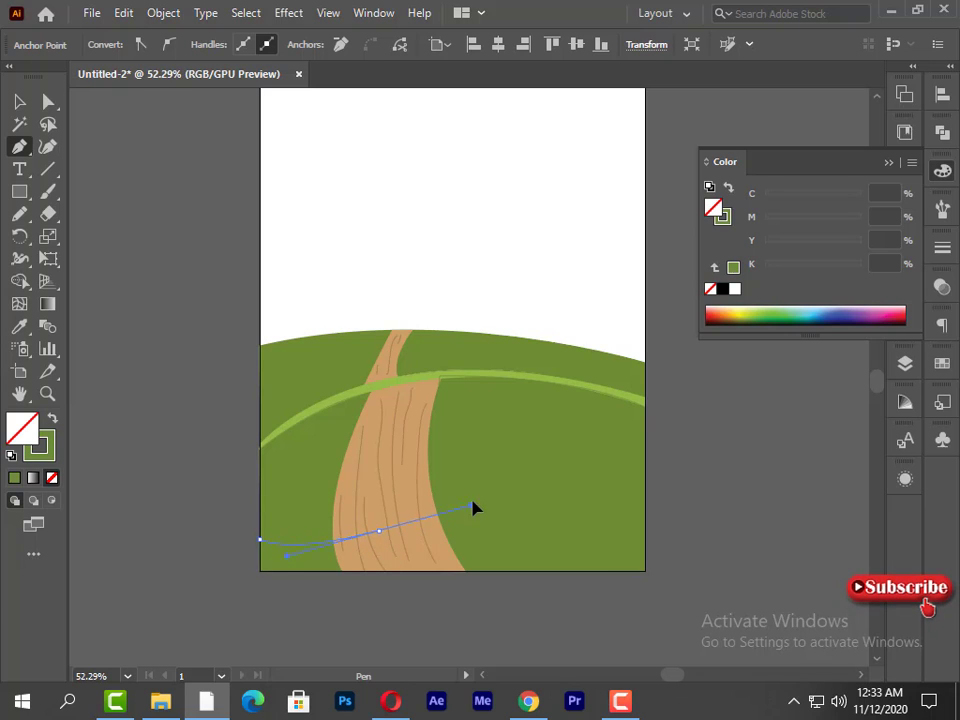
{"action": "left_click", "coordinate": [379, 531]}
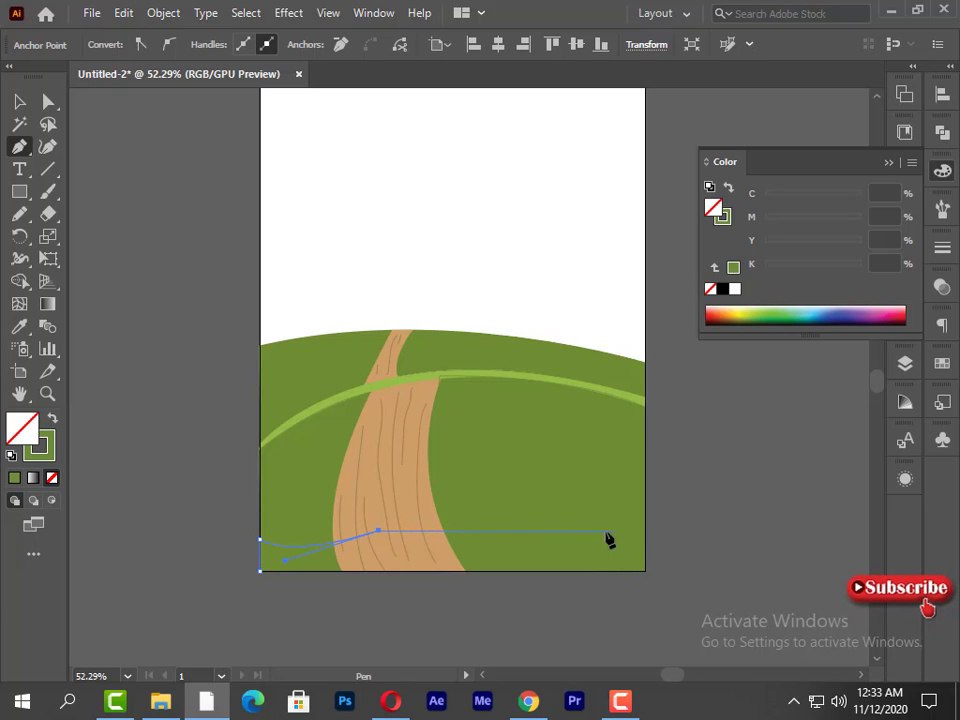
{"action": "left_click_drag", "start_coordinate": [645, 545], "coordinate": [784, 631]}
{"action": "left_click", "coordinate": [645, 545]}
{"action": "left_click", "coordinate": [645, 572]}
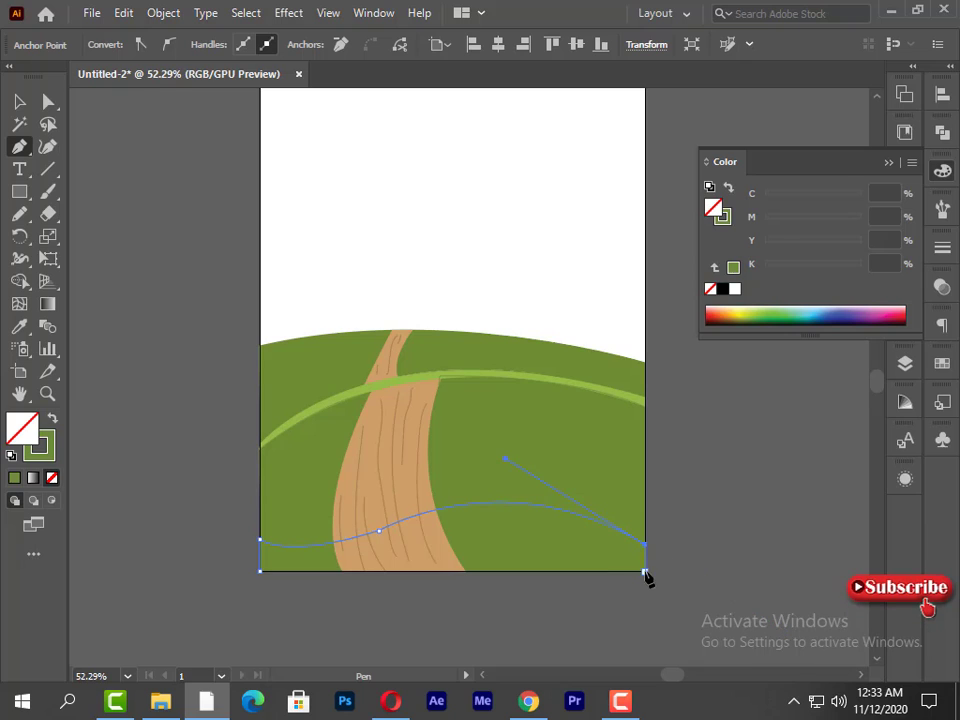
{"action": "left_click", "coordinate": [260, 572]}
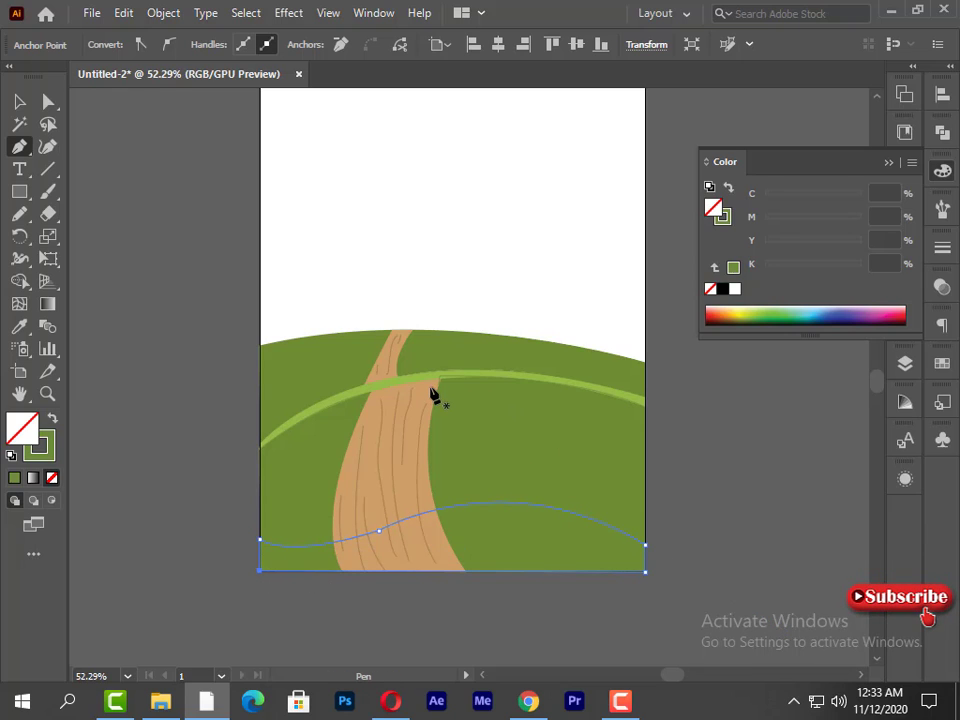
{"action": "left_click", "coordinate": [19, 101]}
{"action": "left_click", "coordinate": [146, 346]}
{"action": "left_click", "coordinate": [345, 550]}
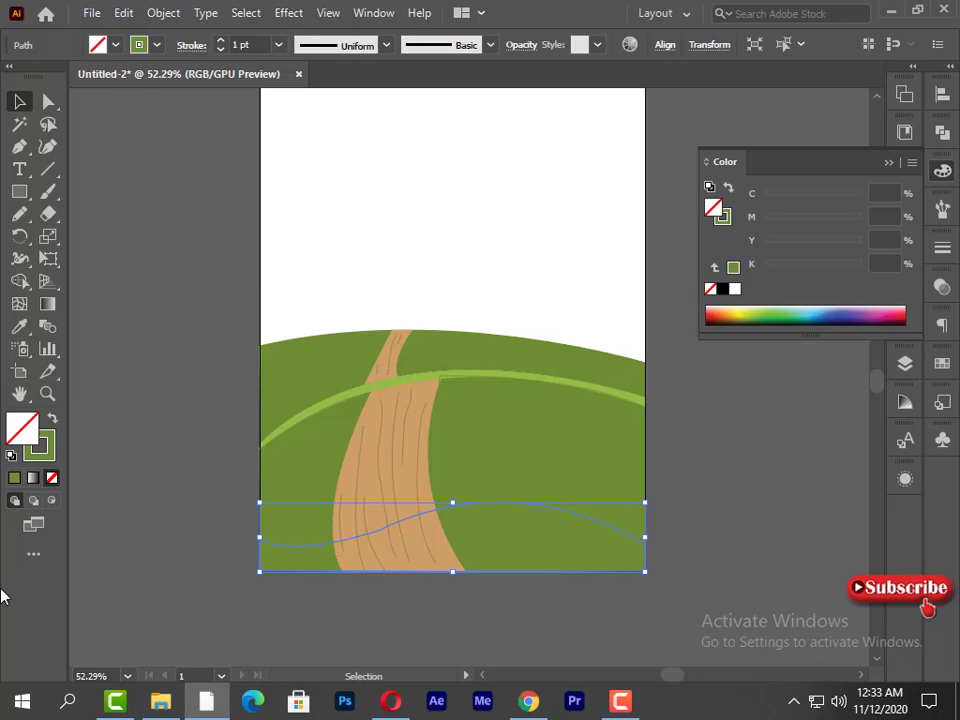
- Fill the foreground shape and both tapering shapes beside the road with olive, magenta 44%, and lower their opacity to 50%
{"action": "left_click", "coordinate": [445, 376], "text": "shift"}
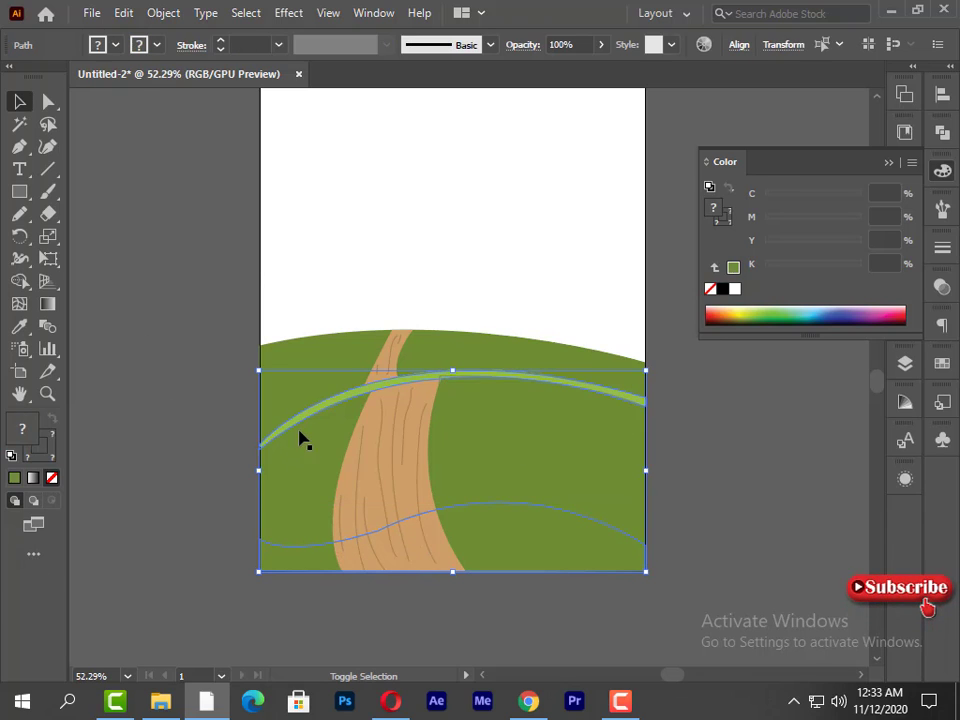
{"action": "left_click", "coordinate": [300, 430], "text": "shift"}
{"action": "left_click", "coordinate": [437, 378], "text": "shift"}
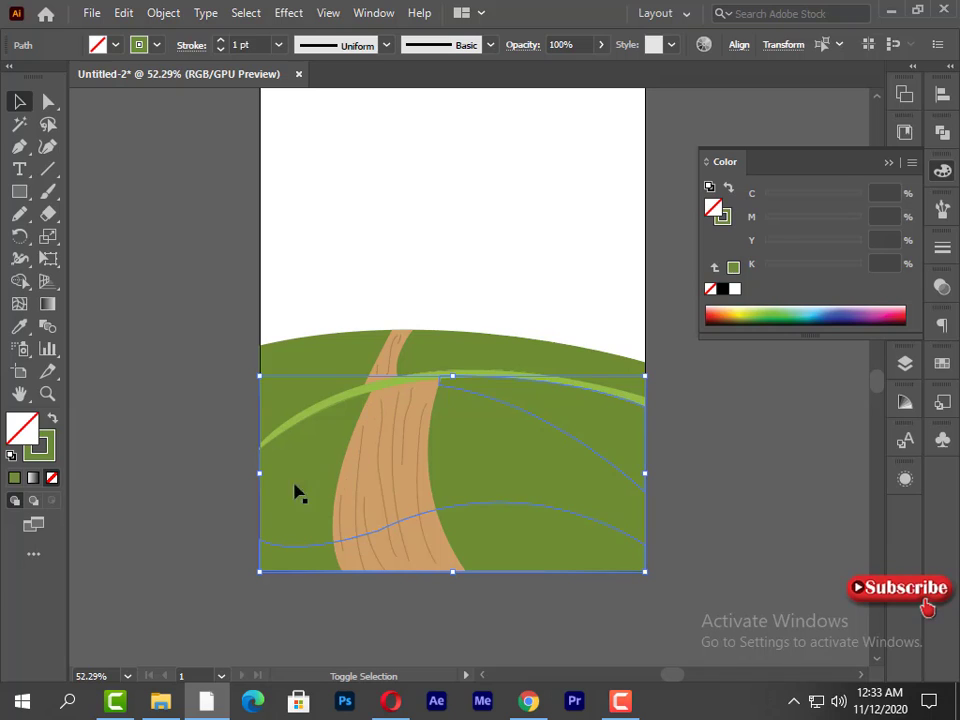
{"action": "left_click_drag", "start_coordinate": [264, 484], "coordinate": [266, 485]}
{"action": "left_click", "coordinate": [337, 399], "text": "shift"}
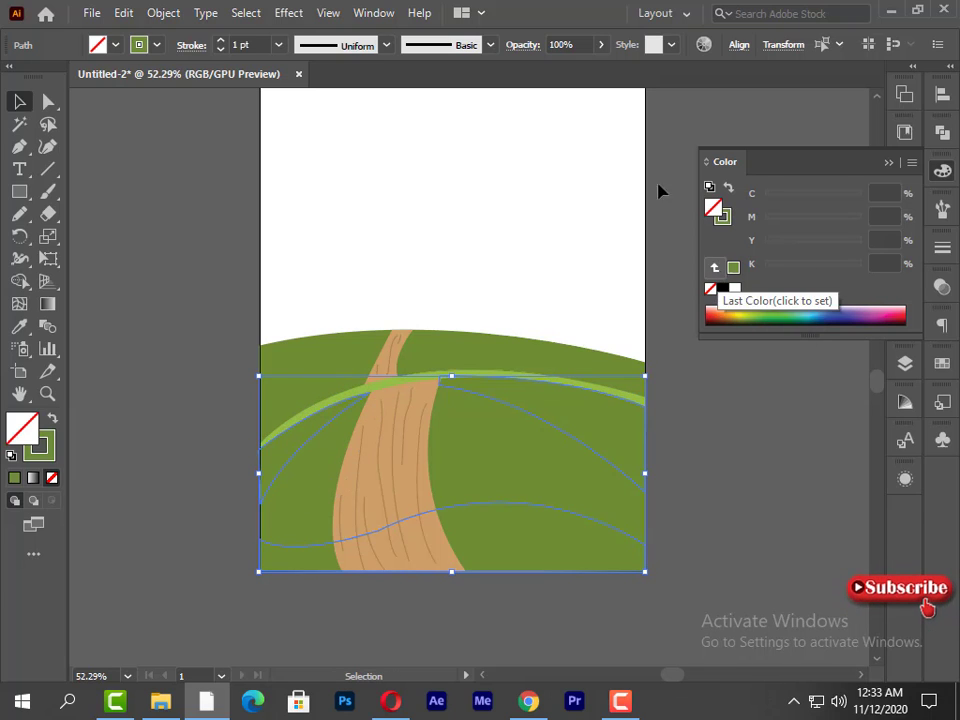
{"action": "left_click", "coordinate": [733, 267]}
{"action": "left_click", "coordinate": [815, 219]}
{"action": "left_click_drag", "start_coordinate": [815, 221], "coordinate": [807, 219]}
{"action": "left_click", "coordinate": [600, 44]}
{"action": "left_click_drag", "start_coordinate": [598, 68], "coordinate": [567, 70]}
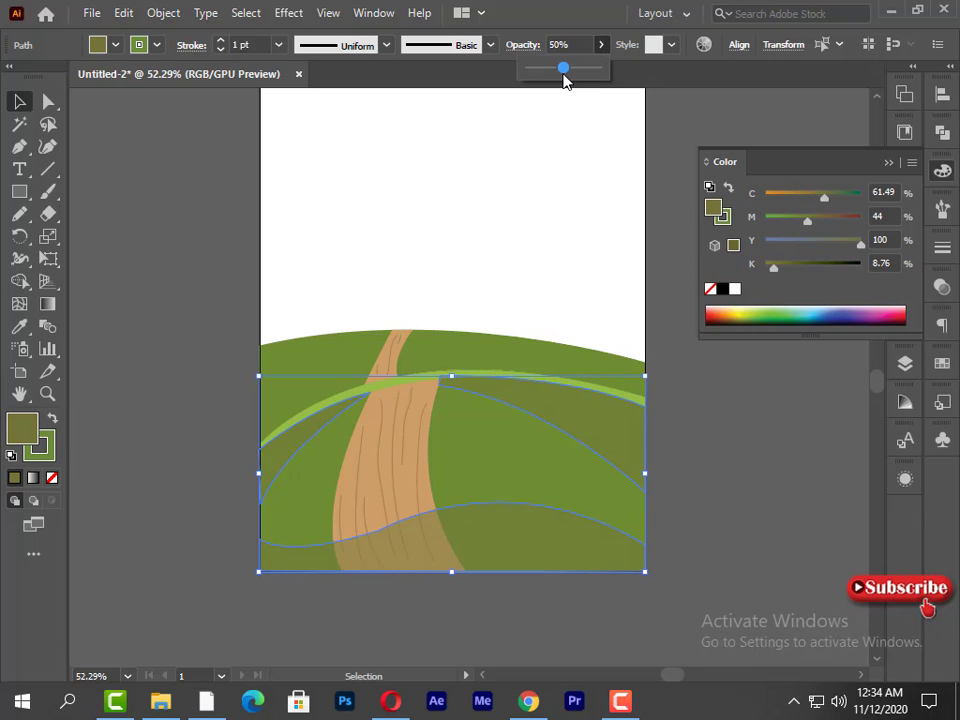
- Darken the three translucent shapes, and recolor the back hill with magenta 29% and black 17%
{"action": "left_click_drag", "start_coordinate": [807, 221], "coordinate": [820, 221]}
{"action": "mouse_move", "coordinate": [776, 267]}
{"action": "left_mouse_down"}
{"action": "mouse_move", "coordinate": [803, 267]}
{"action": "mouse_move", "coordinate": [781, 267]}
{"action": "left_mouse_up"}
{"action": "left_click", "coordinate": [255, 502]}
{"action": "left_click", "coordinate": [270, 415]}
{"action": "left_click", "coordinate": [226, 462]}
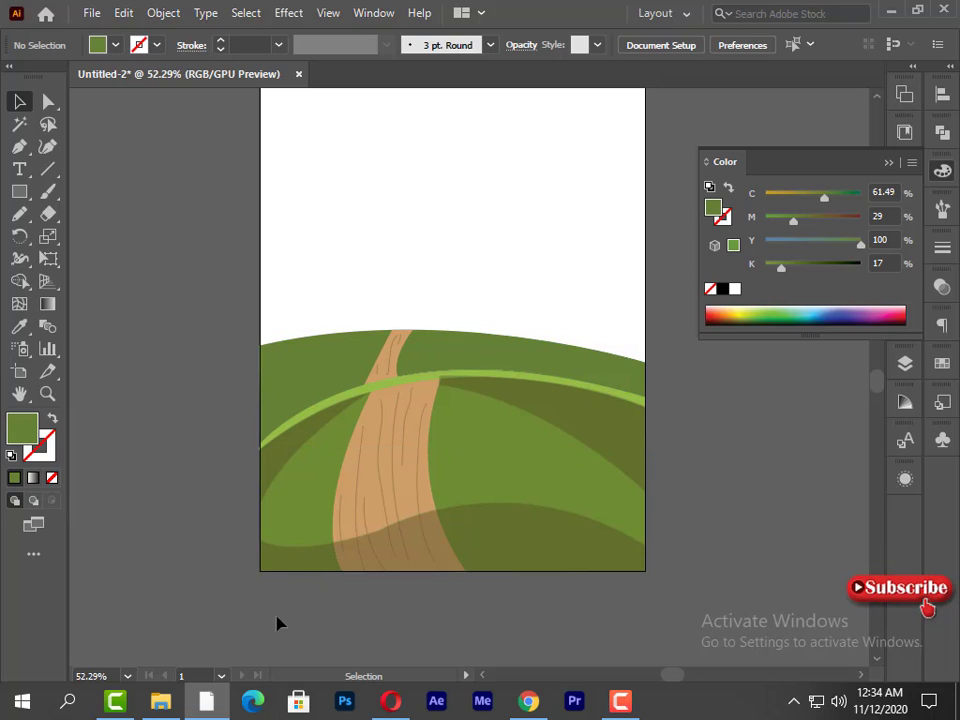
- Bring the lower road section and its texture lines to the front, above the dark hill shapes
{"action": "left_click_drag", "start_coordinate": [491, 367], "coordinate": [491, 368]}
{"action": "left_click", "coordinate": [498, 382], "text": "shift"}
{"action": "left_click", "coordinate": [456, 341], "text": "shift"}
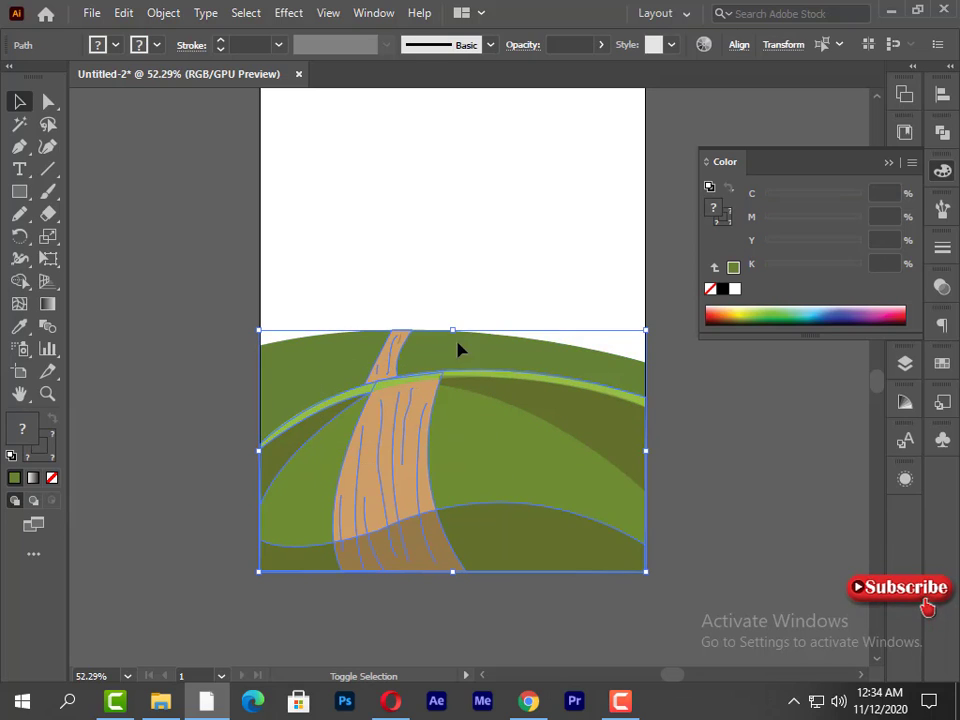
{"action": "left_click", "coordinate": [386, 355], "text": "shift"}
{"action": "left_click", "coordinate": [381, 368], "text": "shift"}
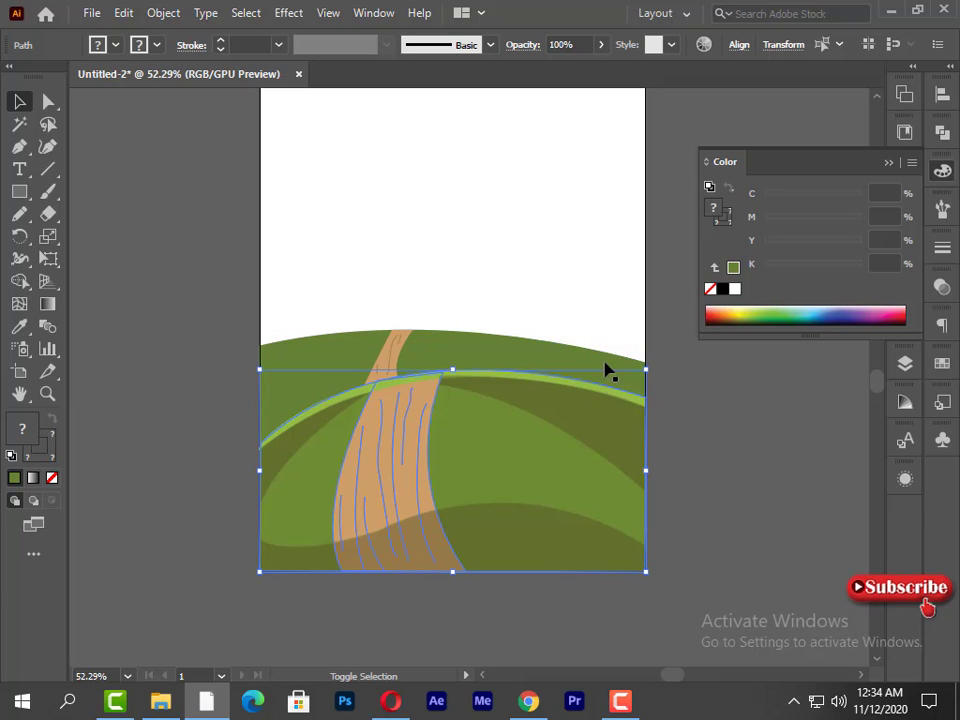
{"action": "left_click", "coordinate": [645, 397], "text": "shift"}
{"action": "right_click", "coordinate": [390, 447]}
{"action": "mouse_move", "coordinate": [454, 359]}
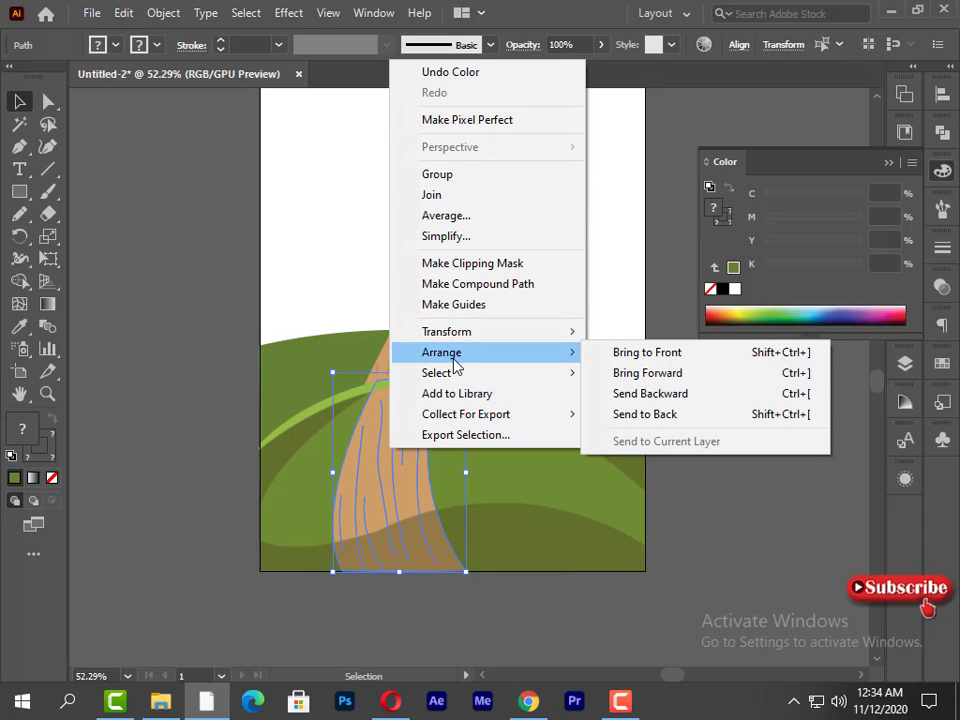
{"action": "left_click", "coordinate": [689, 374]}
{"action": "right_click", "coordinate": [422, 393]}
{"action": "mouse_move", "coordinate": [602, 298]}
{"action": "left_click", "coordinate": [682, 297]}
{"action": "left_click", "coordinate": [739, 479]}
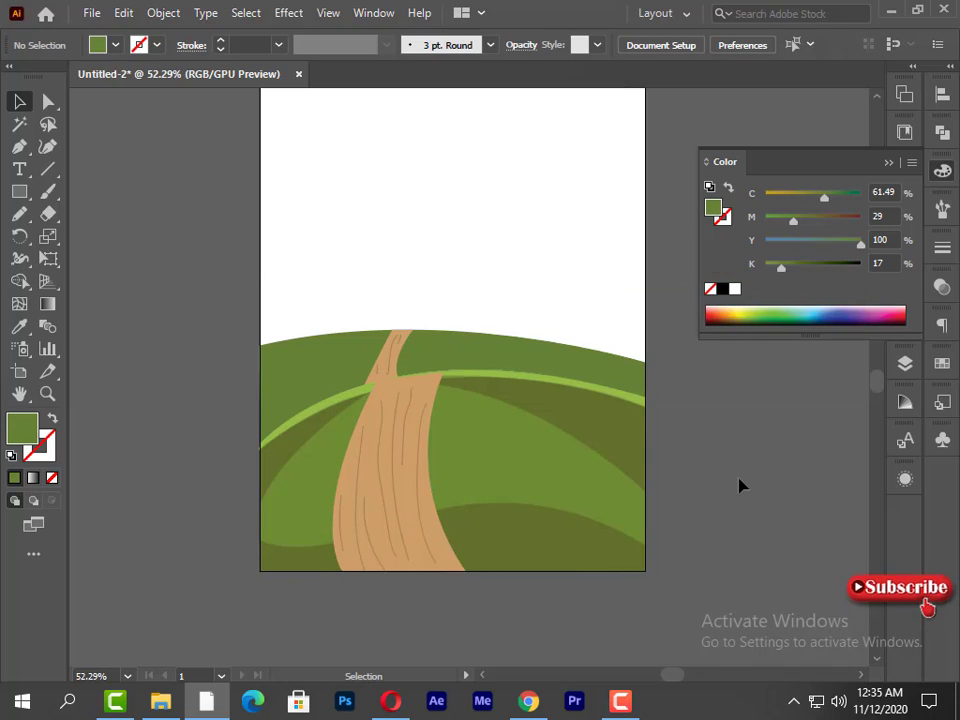
- Bring the light green strip on the front hill to the front, over the road, and deselect it
{"action": "left_click", "coordinate": [465, 371]}
{"action": "right_click", "coordinate": [465, 371]}
{"action": "mouse_move", "coordinate": [571, 588]}
{"action": "left_click", "coordinate": [706, 586]}
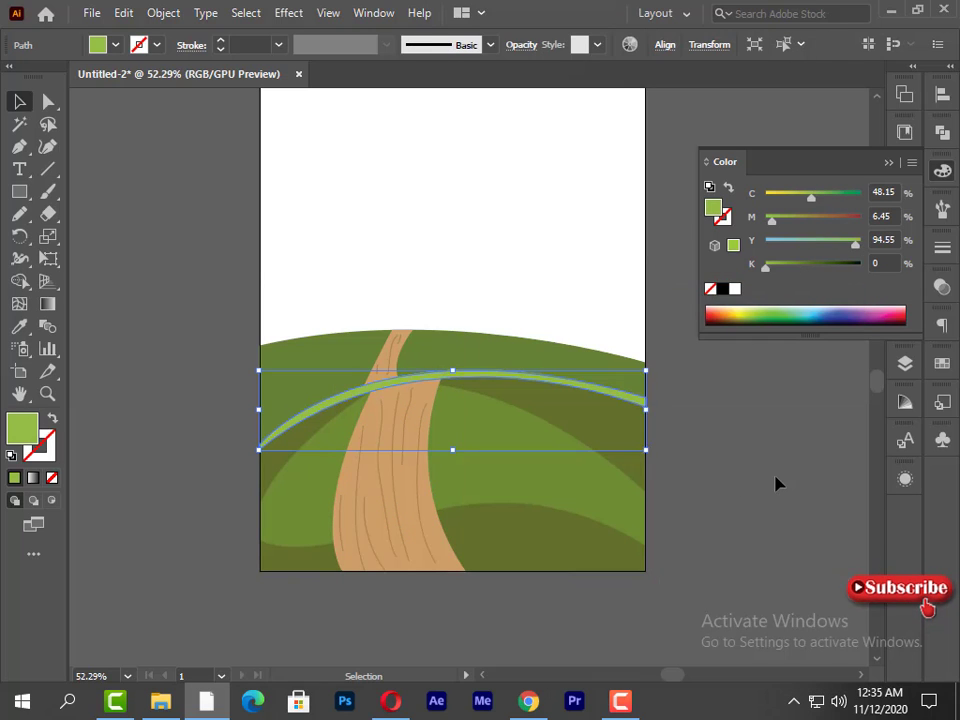
{"action": "left_click", "coordinate": [776, 477]}
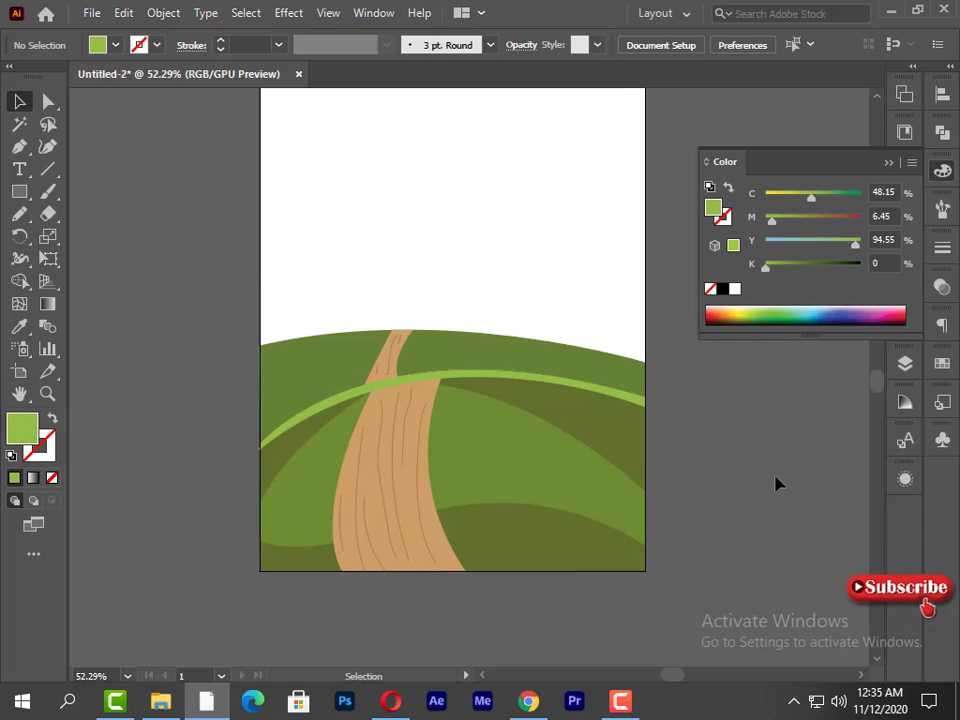
- Remove fill and stroke, and draw the curved right side of a tree trunk below the artboard with the Pen tool
{"action": "scroll", "coordinate": [671, 467], "scroll_direction": "up", "scroll_amount": 3}
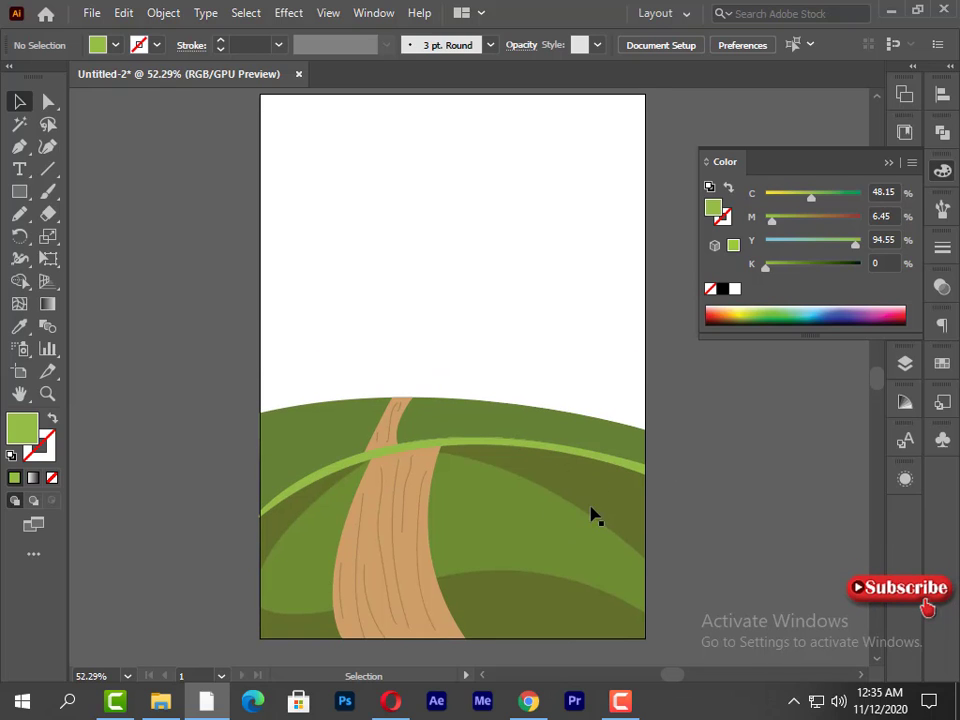
{"action": "scroll", "coordinate": [591, 514], "scroll_direction": "down", "scroll_amount": 2}
{"action": "scroll", "coordinate": [479, 358], "scroll_direction": "down", "scroll_amount": 2}
{"action": "left_click", "coordinate": [54, 479]}
{"action": "scroll", "coordinate": [54, 470], "scroll_direction": "down", "scroll_amount": 6}
{"action": "left_click", "coordinate": [20, 147]}
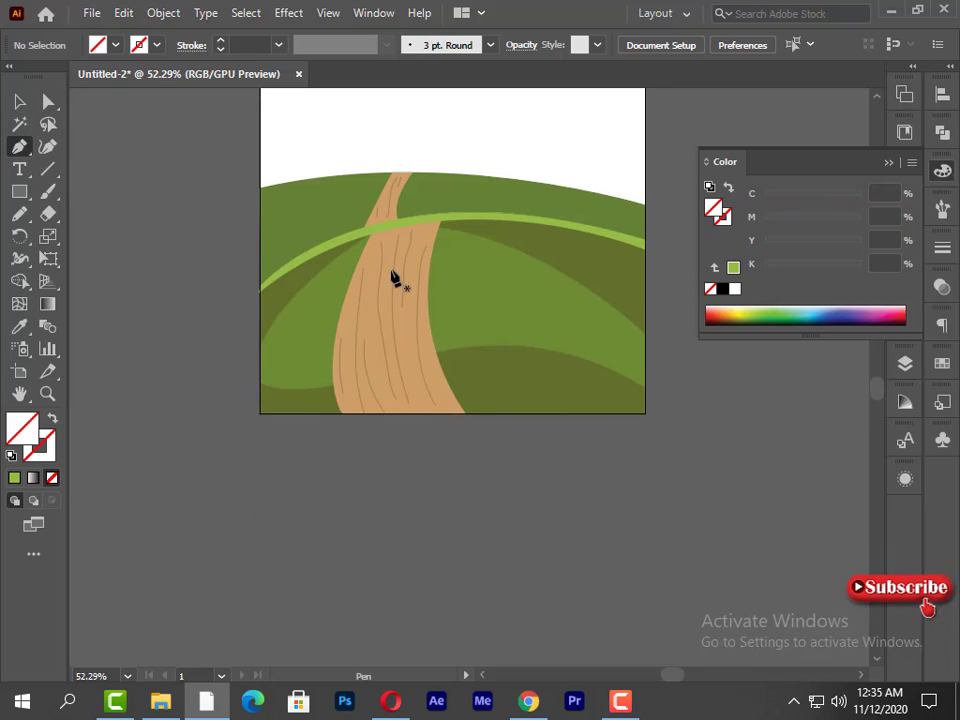
{"action": "scroll", "coordinate": [560, 400], "scroll_direction": "down", "scroll_amount": 3}
{"action": "left_click", "coordinate": [566, 472]}
{"action": "left_click_drag", "start_coordinate": [540, 614], "coordinate": [554, 486]}
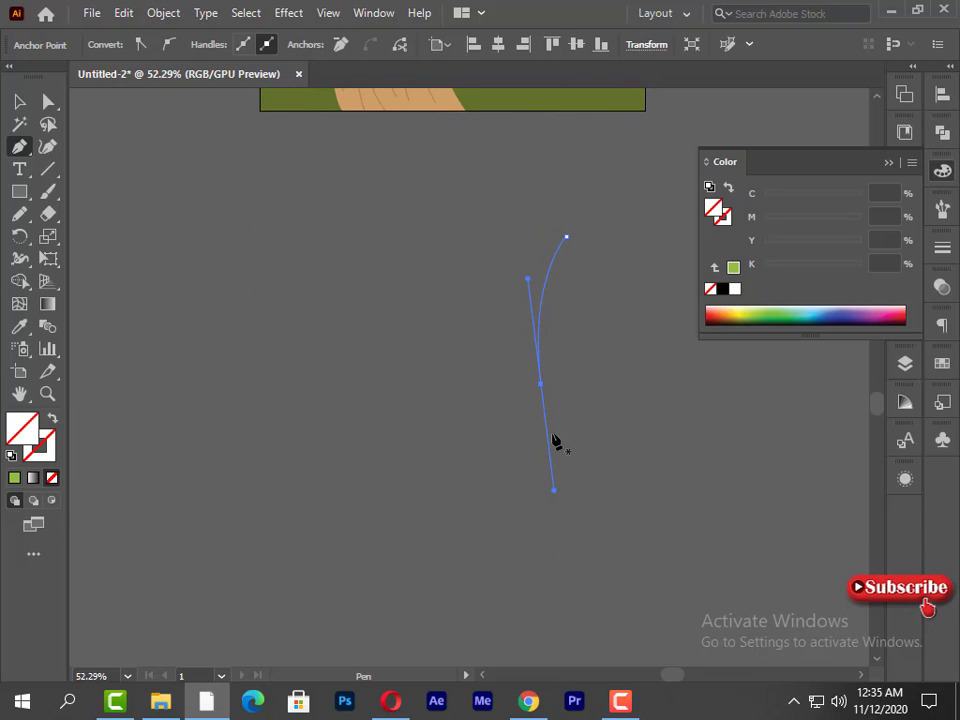
{"action": "left_click", "coordinate": [541, 392]}
{"action": "key", "text": "Escape"}
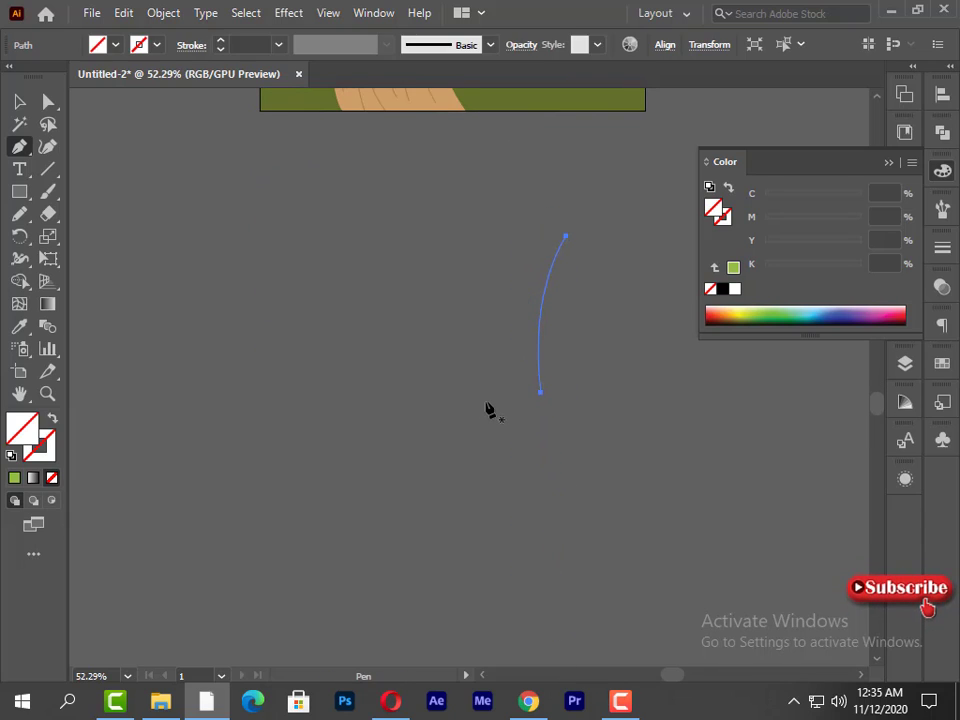
- Continue the trunk path with a slightly arched base and an inward-curving left side
{"action": "left_click", "coordinate": [540, 393]}
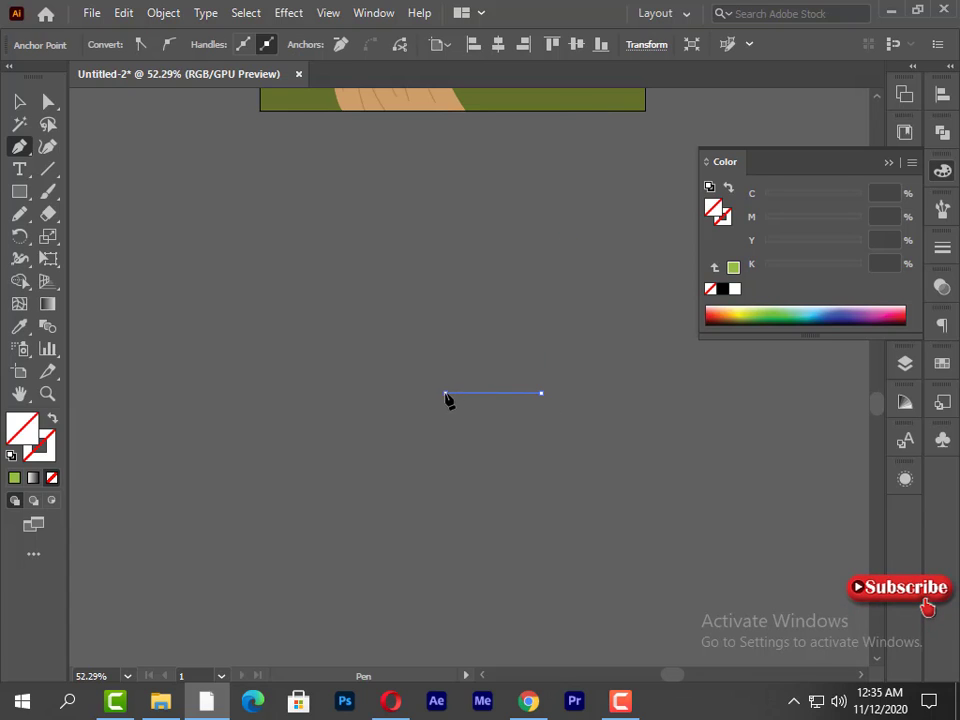
{"action": "left_click_drag", "start_coordinate": [446, 393], "coordinate": [399, 413]}
{"action": "left_click", "coordinate": [445, 392]}
{"action": "left_click_drag", "start_coordinate": [445, 234], "coordinate": [403, 165]}
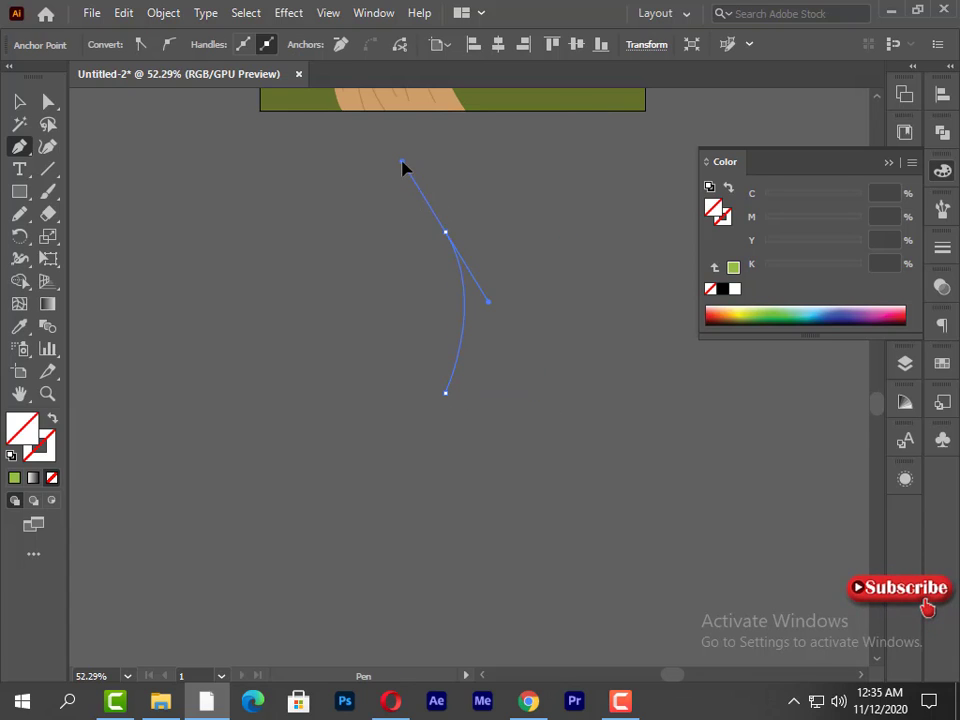
{"action": "left_click", "coordinate": [446, 231]}
- Draw three pointed, forked branches across the trunk's top and close the outline at the right side
{"action": "scroll", "coordinate": [478, 272], "scroll_direction": "up", "scroll_amount": 2}
{"action": "left_click", "coordinate": [430, 297]}
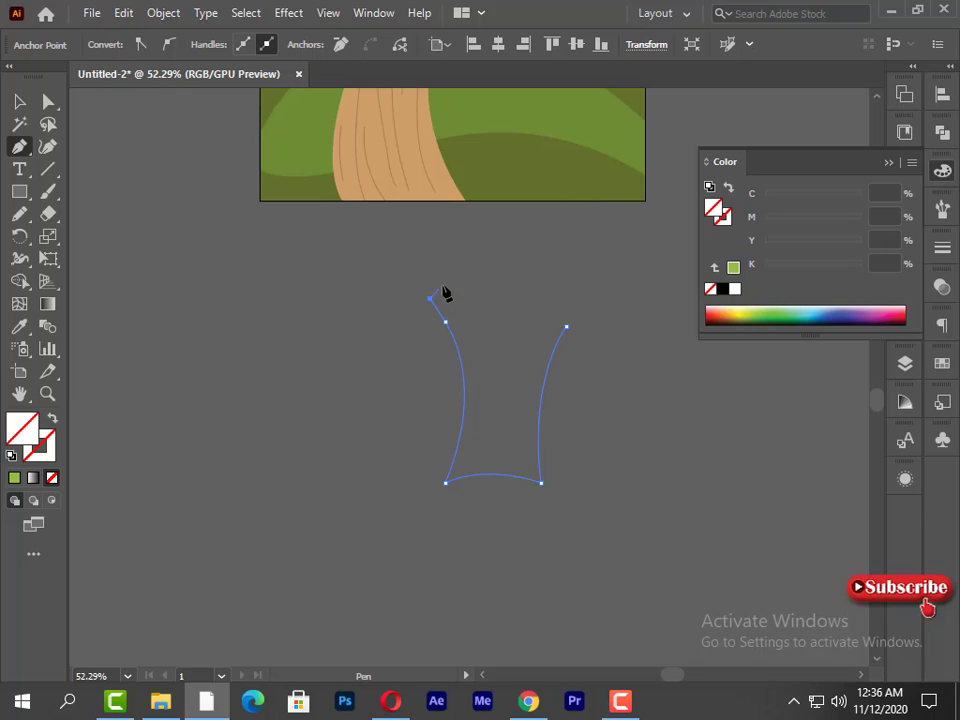
{"action": "left_click_drag", "start_coordinate": [473, 338], "coordinate": [481, 368]}
{"action": "left_click", "coordinate": [473, 338]}
{"action": "left_click_drag", "start_coordinate": [500, 282], "coordinate": [494, 212]}
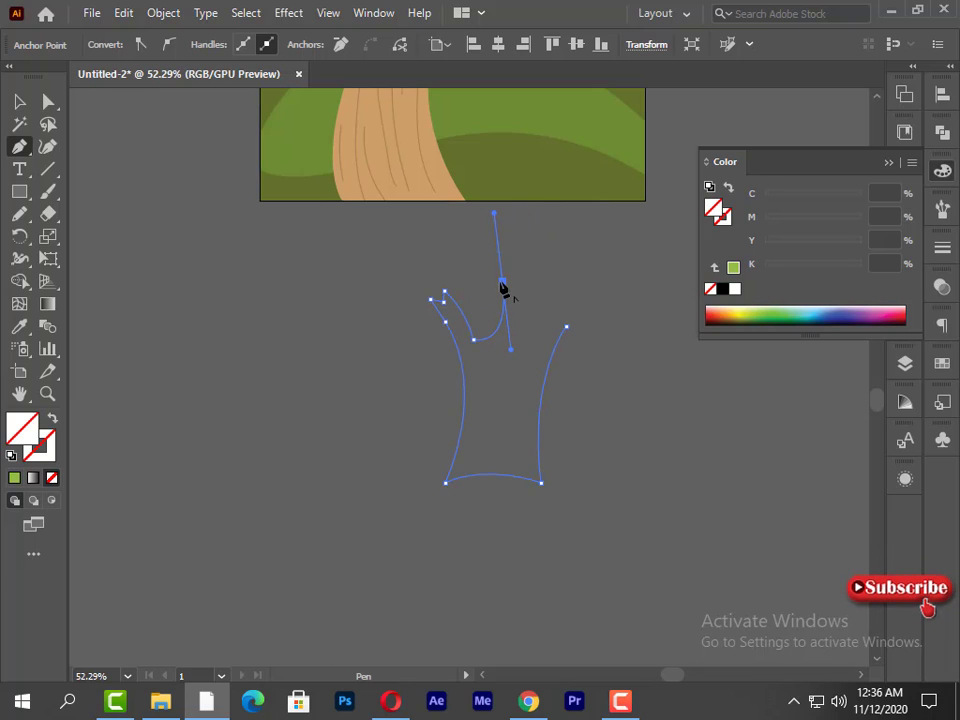
{"action": "left_click", "coordinate": [520, 265]}
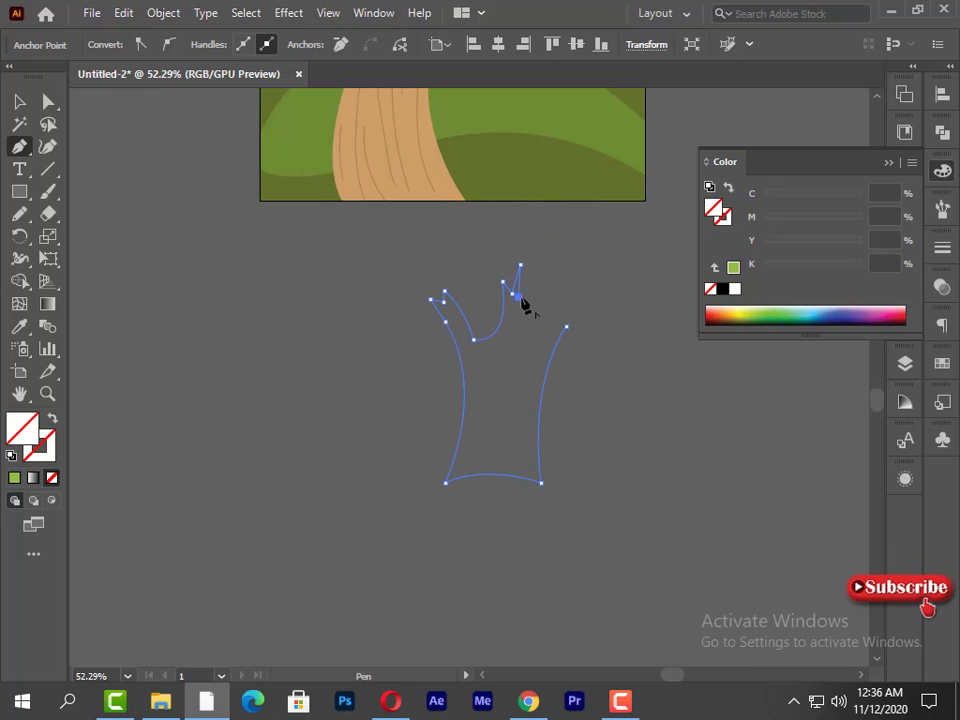
{"action": "left_click_drag", "start_coordinate": [519, 336], "coordinate": [522, 359]}
{"action": "left_click_drag", "start_coordinate": [553, 306], "coordinate": [567, 330]}
- Select the whole trunk outline and give it a light green stroke with no fill
{"action": "left_click", "coordinate": [46, 105]}
{"action": "left_click", "coordinate": [474, 350]}
{"action": "left_click", "coordinate": [461, 421]}
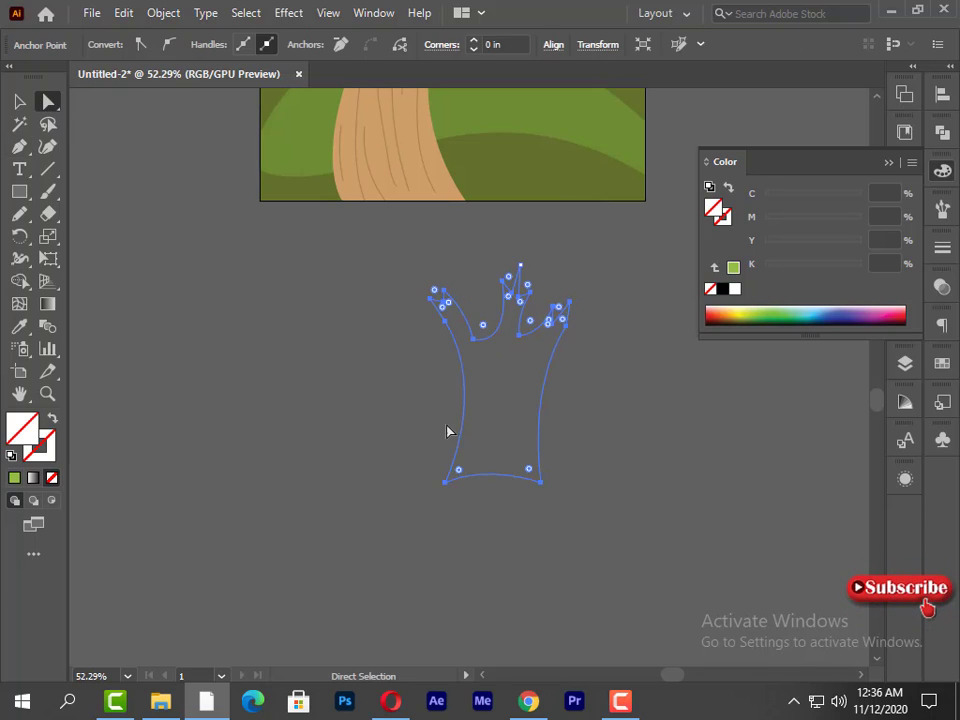
{"action": "left_click", "coordinate": [19, 102]}
{"action": "left_click", "coordinate": [42, 447]}
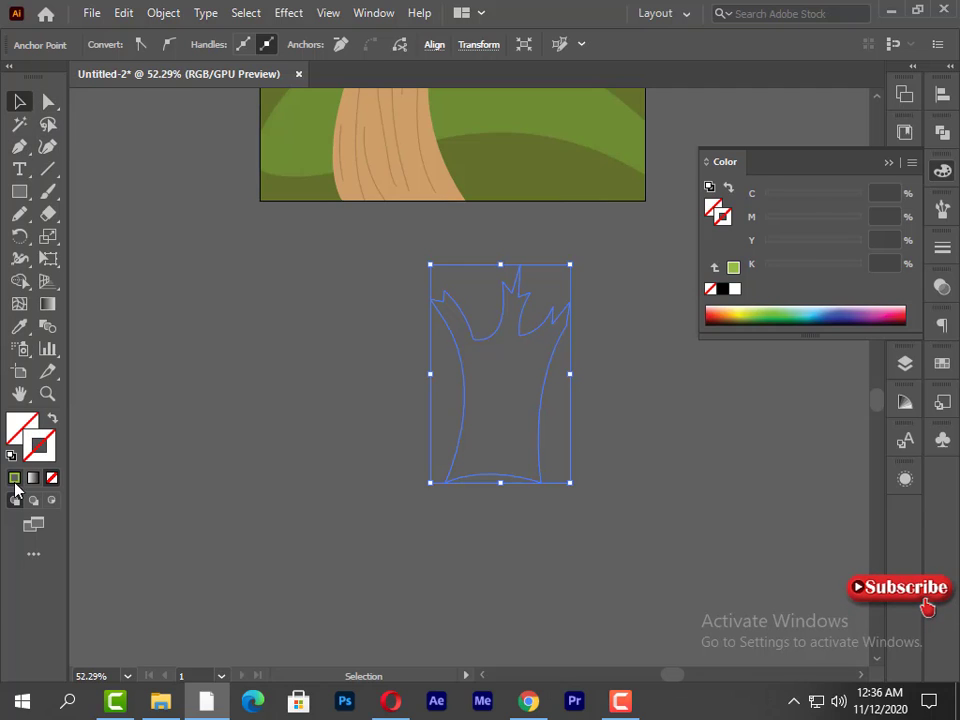
{"action": "left_click", "coordinate": [14, 477]}
- Round the corners at the two deep notches between the trunk's branches
{"action": "left_click", "coordinate": [214, 189]}
{"action": "key", "text": "a"}
{"action": "left_click_drag", "start_coordinate": [480, 339], "coordinate": [534, 317]}
{"action": "left_click", "coordinate": [475, 341]}
{"action": "left_click", "coordinate": [520, 336]}
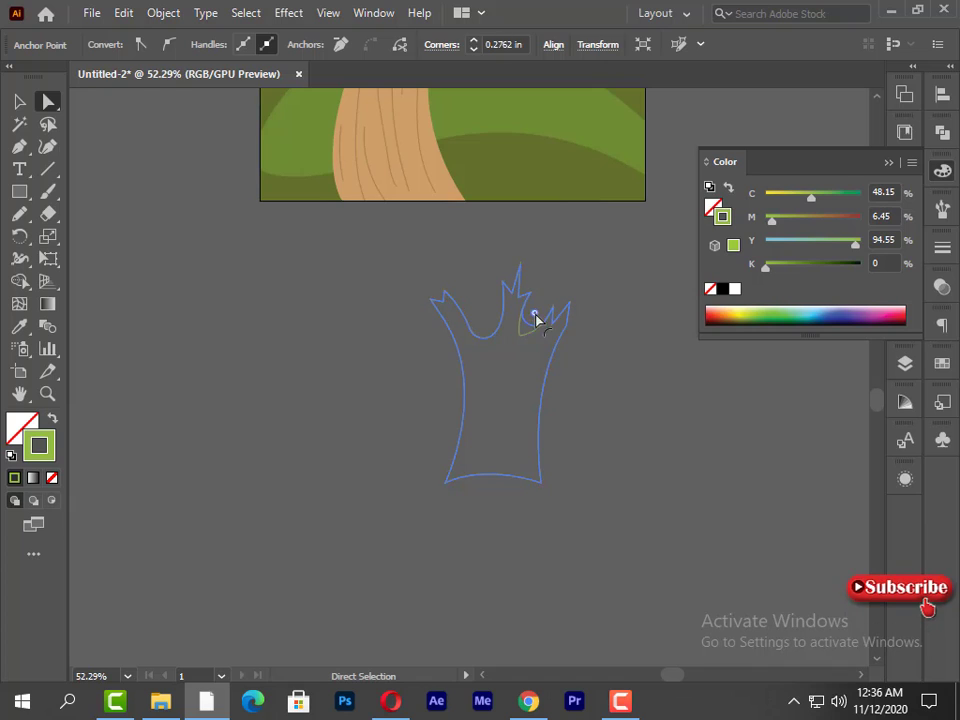
{"action": "left_click", "coordinate": [574, 334]}
{"action": "left_click", "coordinate": [552, 321]}
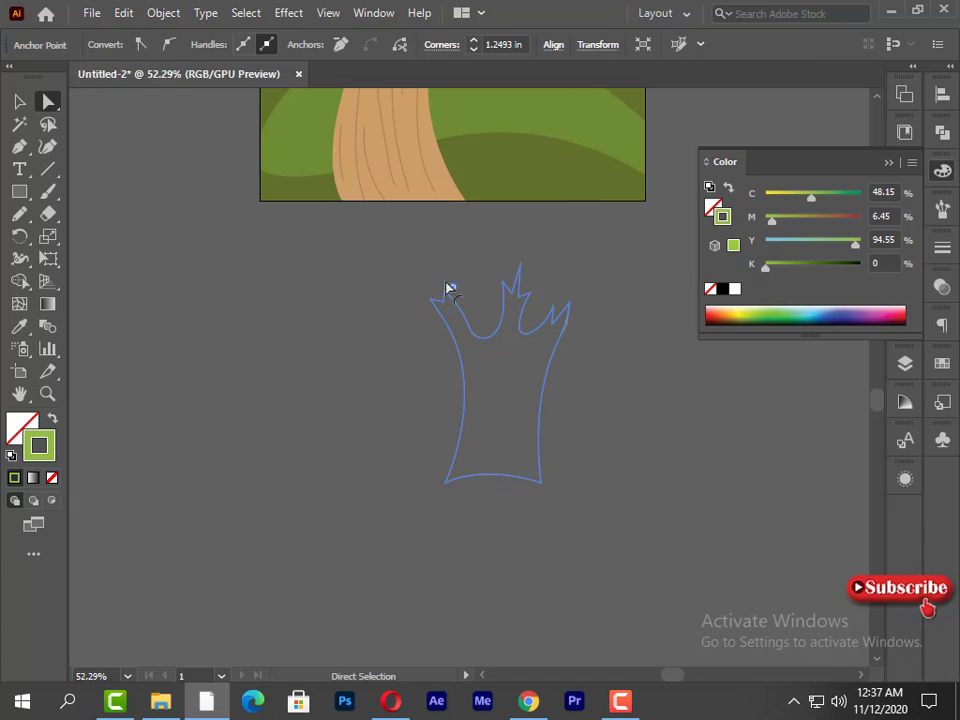
- Narrow the trunk from its left side, move it further below the artboard, and deselect it
{"action": "key", "text": "v"}
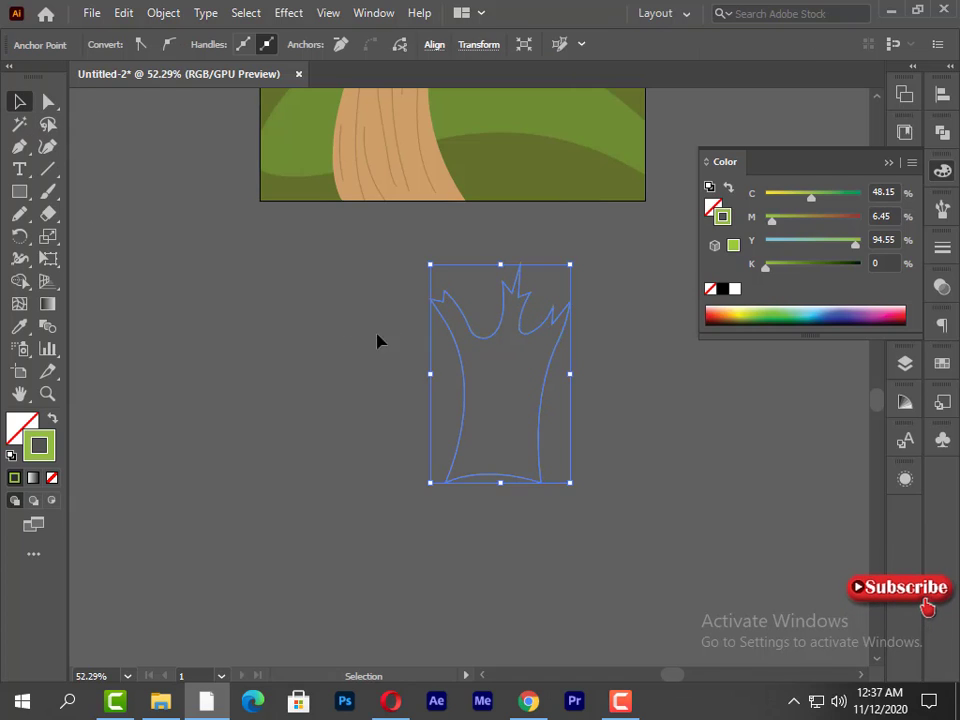
{"action": "left_click_drag", "start_coordinate": [429, 374], "coordinate": [457, 378]}
{"action": "scroll", "coordinate": [387, 432], "scroll_direction": "up", "scroll_amount": 2}
{"action": "scroll", "coordinate": [420, 430], "scroll_direction": "down", "scroll_amount": 4}
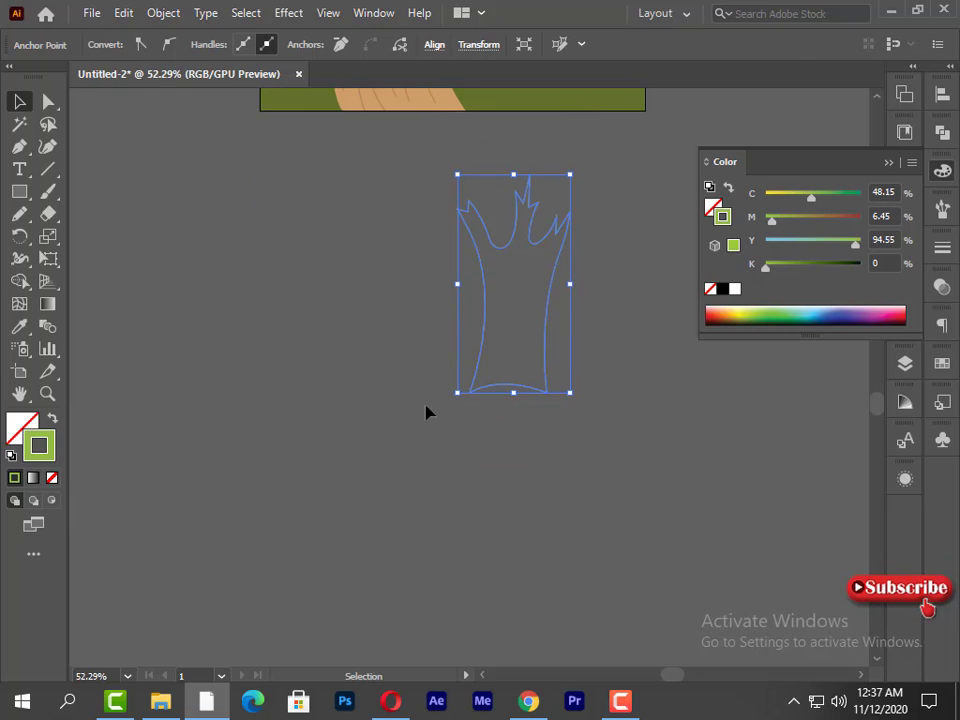
{"action": "left_click", "coordinate": [510, 422]}
{"action": "left_click", "coordinate": [528, 397]}
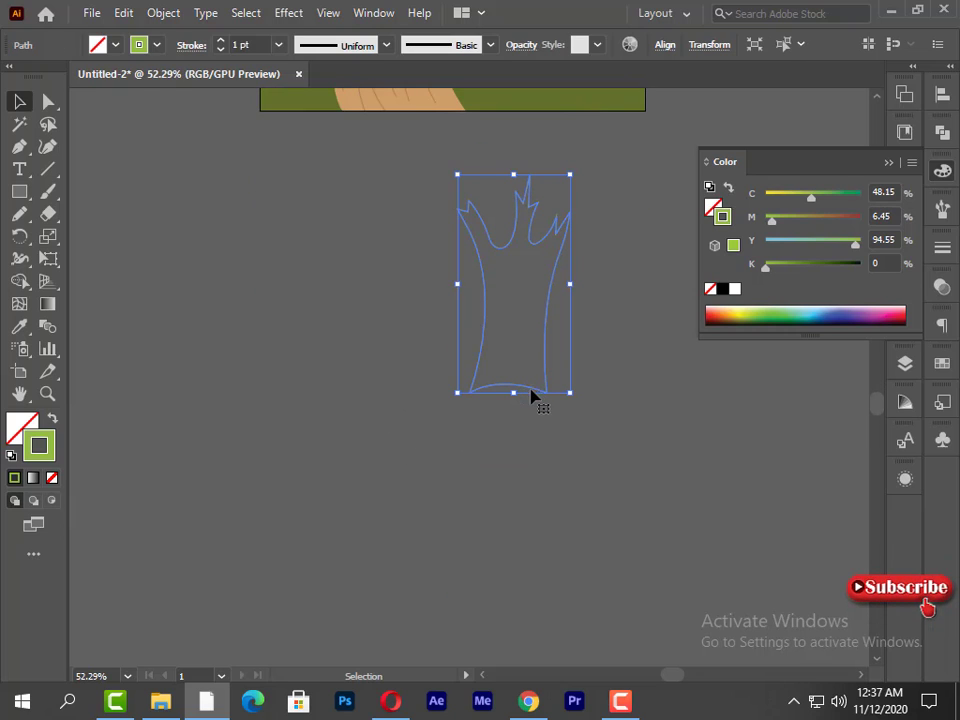
{"action": "left_click_drag", "start_coordinate": [531, 397], "coordinate": [531, 532]}
{"action": "left_click", "coordinate": [79, 167]}
- Draw a closed, scalloped tree crown around the branches, overlapping the upper part of the trunk
{"action": "left_click", "coordinate": [19, 147]}
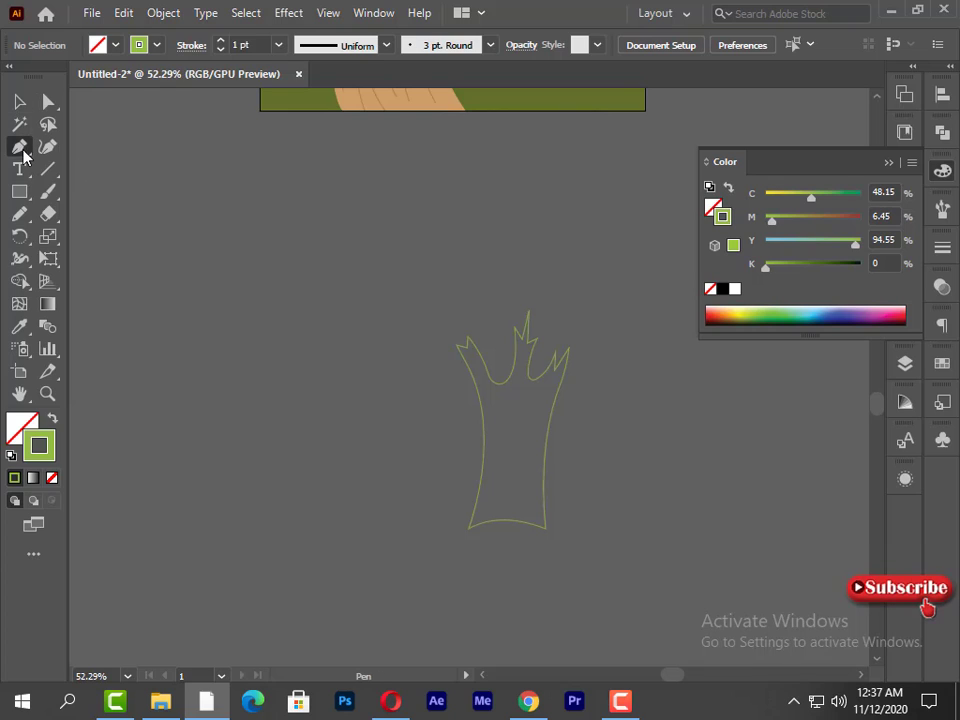
{"action": "left_click", "coordinate": [479, 397]}
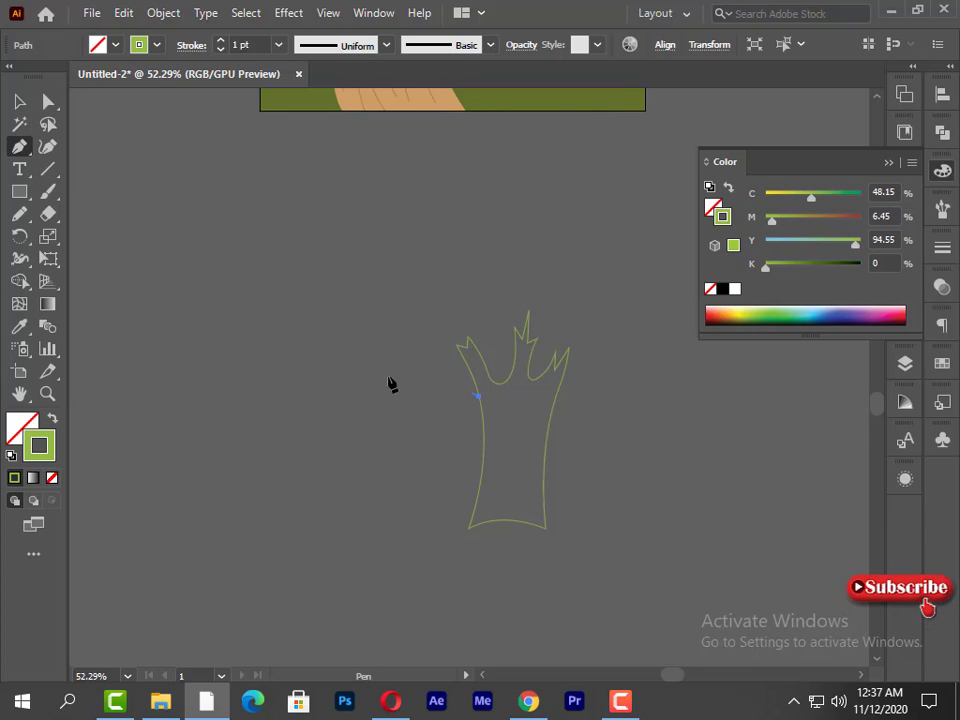
{"action": "left_click_drag", "start_coordinate": [440, 383], "coordinate": [457, 356]}
{"action": "left_click", "coordinate": [440, 383]}
{"action": "left_click", "coordinate": [545, 408]}
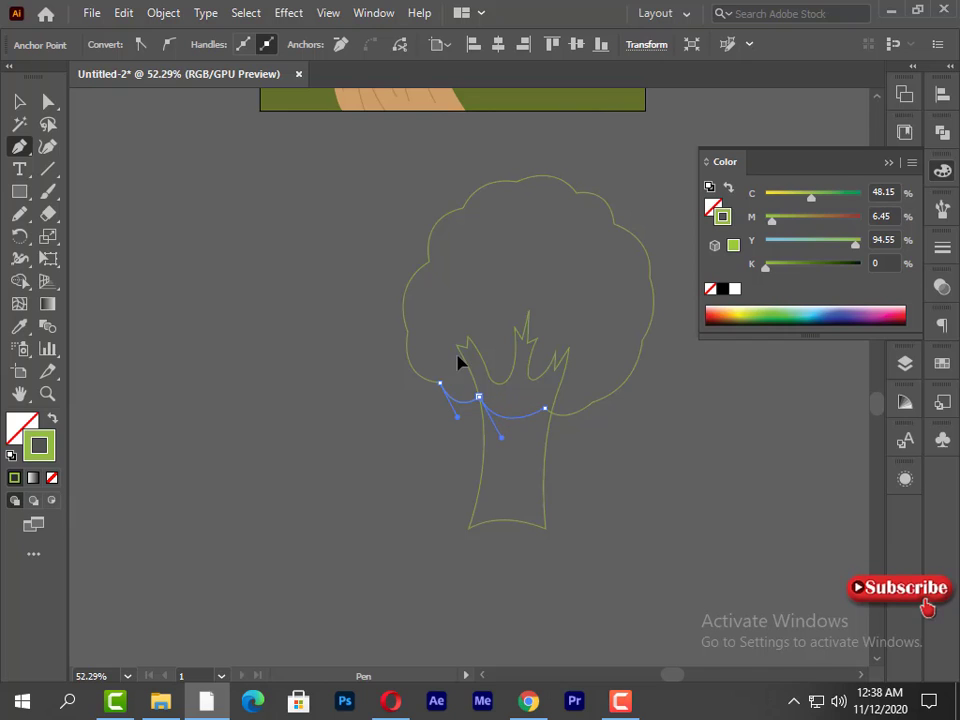
- Scale the crown outline down and nudge it left and up until it sits centred over the trunk
{"action": "left_click", "coordinate": [19, 101]}
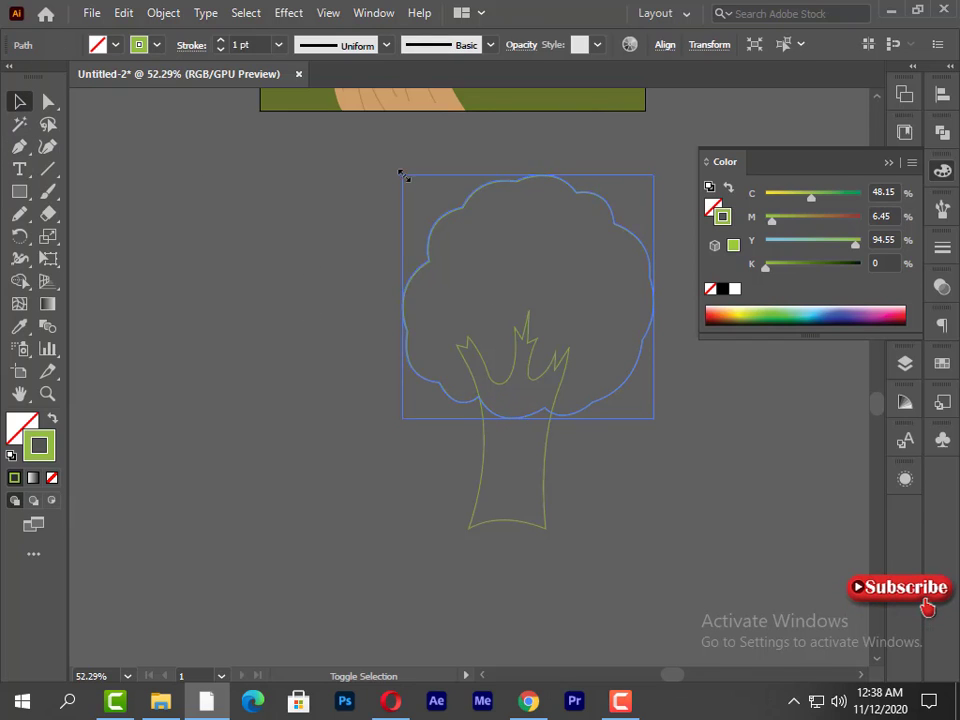
{"action": "left_click_drag", "start_coordinate": [403, 175], "coordinate": [425, 170]}
{"action": "key", "text": "Left"}
{"action": "key", "text": "Left"}
{"action": "key", "text": "Left"}
{"action": "key", "text": "Left"}
{"action": "key", "text": "Left"}
{"action": "key", "text": "Left"}
{"action": "key", "text": "Left"}
{"action": "key", "text": "Left"}
{"action": "key", "text": "Left"}
{"action": "key", "text": "Left"}
{"action": "key", "text": "Left"}
{"action": "key", "text": "Left"}
{"action": "key", "text": "Left"}
{"action": "key", "text": "Left"}
{"action": "key", "text": "Left"}
{"action": "key", "text": "Left"}
{"action": "key", "text": "Left"}
{"action": "key", "text": "Left"}
{"action": "key", "text": "Left"}
{"action": "key", "text": "Left"}
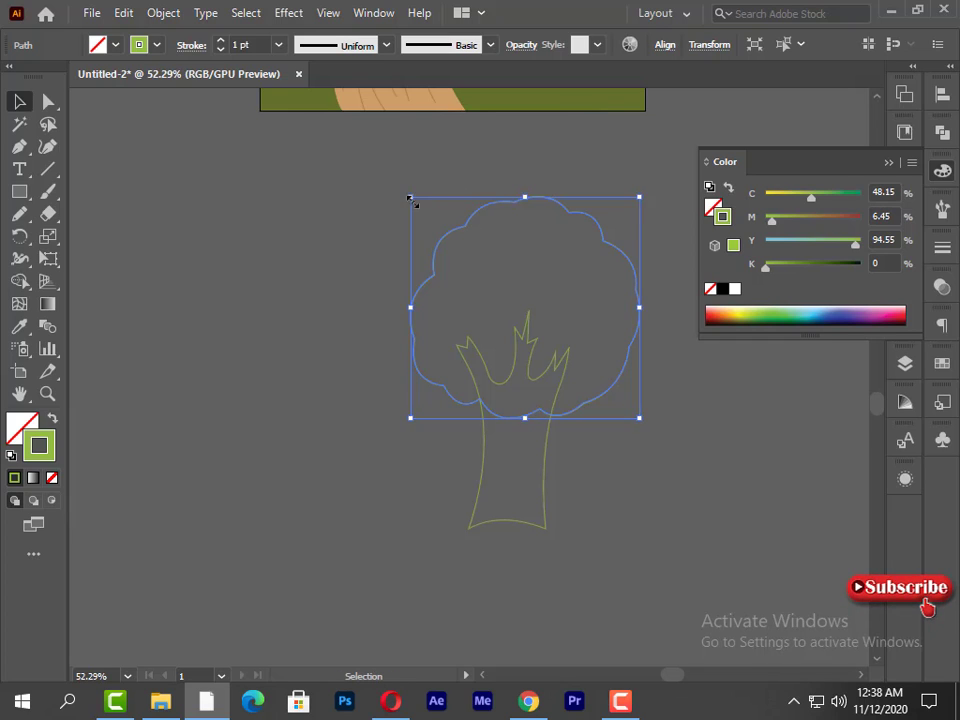
{"action": "left_click_drag", "start_coordinate": [411, 198], "coordinate": [427, 212]}
{"action": "key", "text": "Left"}
{"action": "key", "text": "Left"}
{"action": "key", "text": "Left"}
{"action": "key", "text": "Left"}
{"action": "key", "text": "Left"}
{"action": "key", "text": "Left"}
{"action": "key", "text": "Left"}
{"action": "key", "text": "Left"}
{"action": "key", "text": "Left"}
{"action": "key", "text": "Left"}
{"action": "key", "text": "Left"}
{"action": "key", "text": "Left"}
{"action": "key", "text": "Up"}
{"action": "key", "text": "Up"}
{"action": "key", "text": "Up"}
{"action": "key", "text": "Up"}
{"action": "key", "text": "Up"}
{"action": "key", "text": "Up"}
{"action": "key", "text": "Up"}
{"action": "key", "text": "Up"}
{"action": "key", "text": "Up"}
{"action": "key", "text": "Up"}
{"action": "key", "text": "Up"}
{"action": "key", "text": "Up"}
{"action": "key", "text": "Up"}
{"action": "key", "text": "Up"}
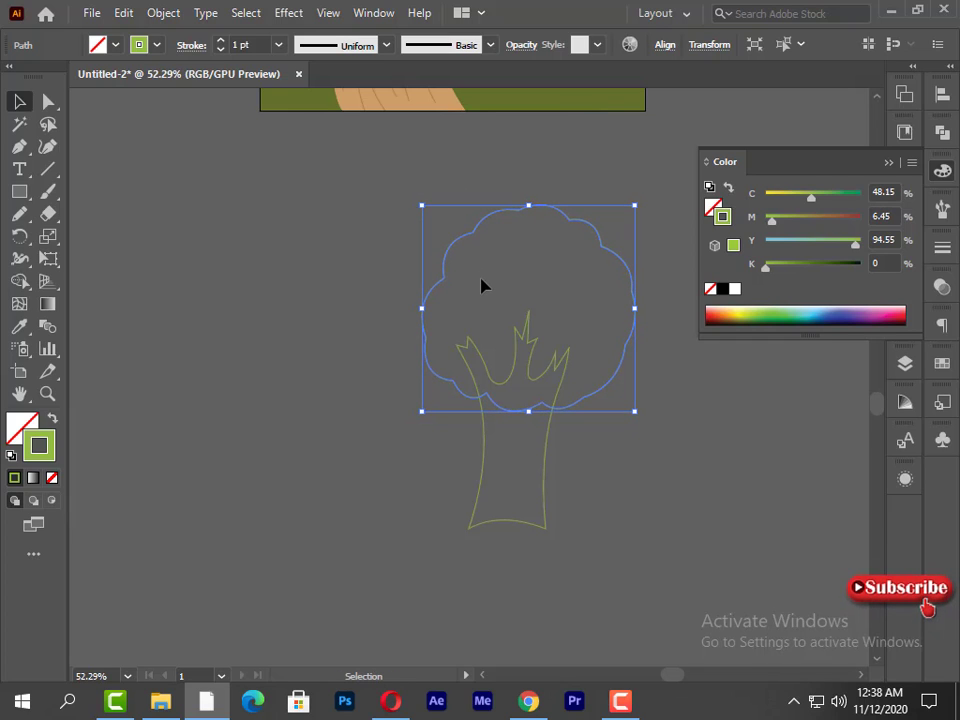
- Duplicate the crown outline, scale the copy down, and place it inside the original crown
{"action": "left_click_drag", "start_coordinate": [422, 245], "coordinate": [284, 230]}
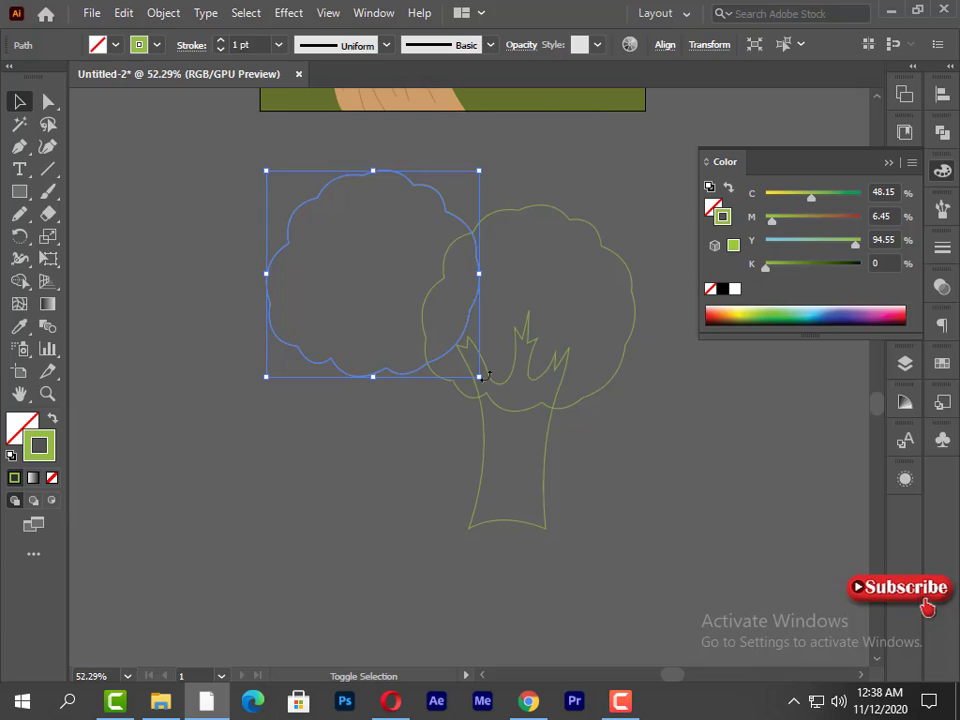
{"action": "left_click_drag", "start_coordinate": [479, 377], "coordinate": [419, 335]}
{"action": "left_click_drag", "start_coordinate": [402, 306], "coordinate": [501, 375]}
{"action": "left_click", "coordinate": [349, 492]}
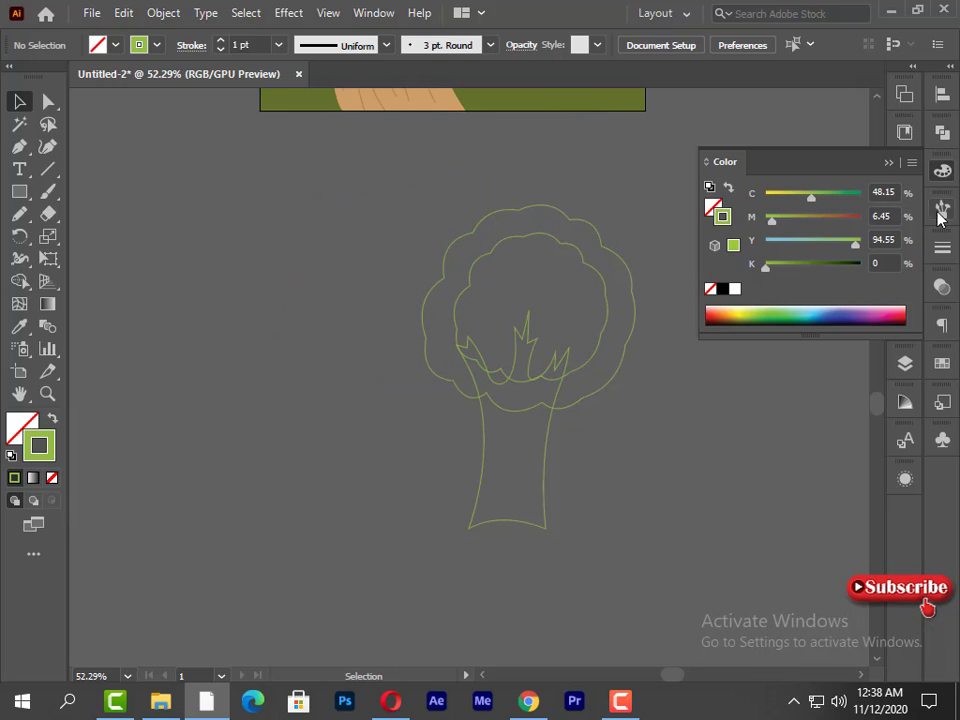
- Fill the tree trunk with dark brown and remove its outline
{"action": "left_click", "coordinate": [888, 162]}
{"action": "left_click_drag", "start_coordinate": [510, 522], "coordinate": [510, 522]}
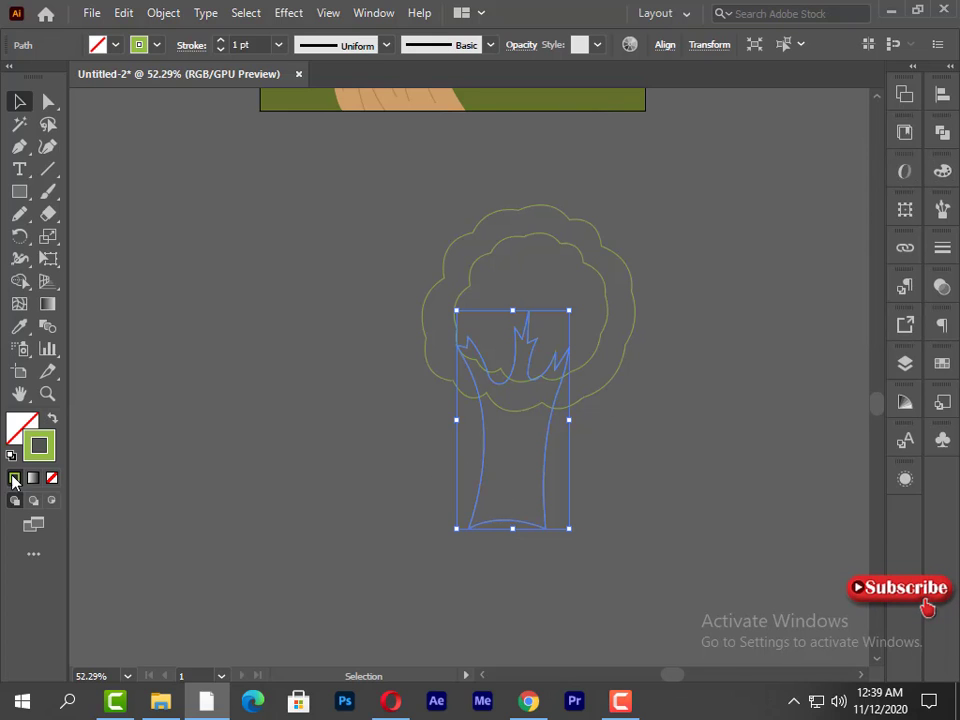
{"action": "left_click", "coordinate": [52, 478]}
{"action": "left_click", "coordinate": [942, 171]}
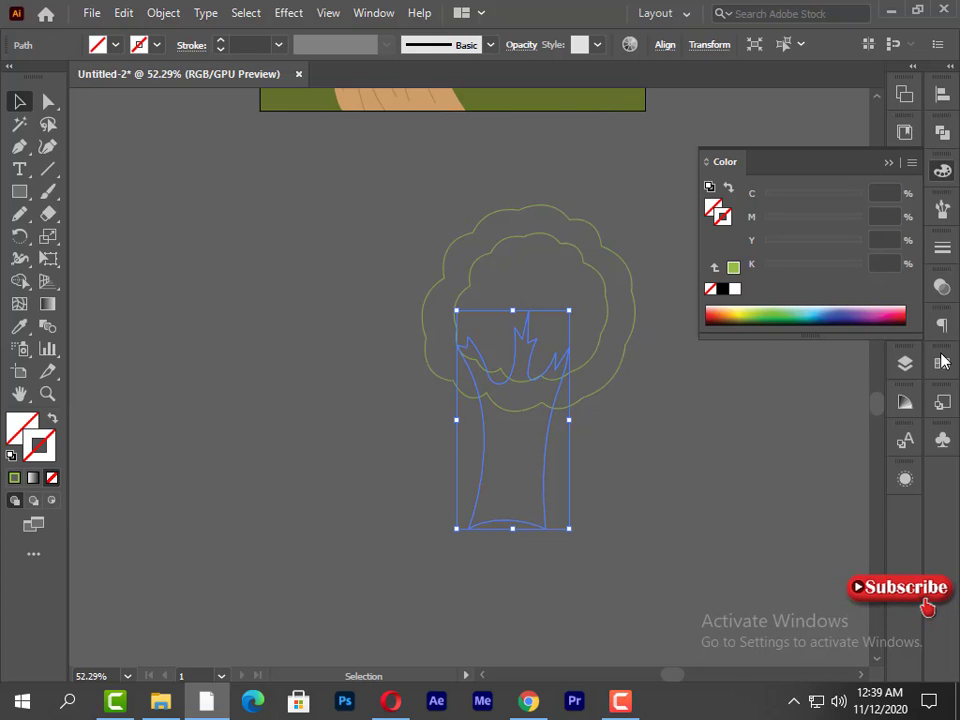
{"action": "left_click", "coordinate": [942, 361]}
{"action": "left_click", "coordinate": [846, 437]}
{"action": "left_click", "coordinate": [885, 354]}
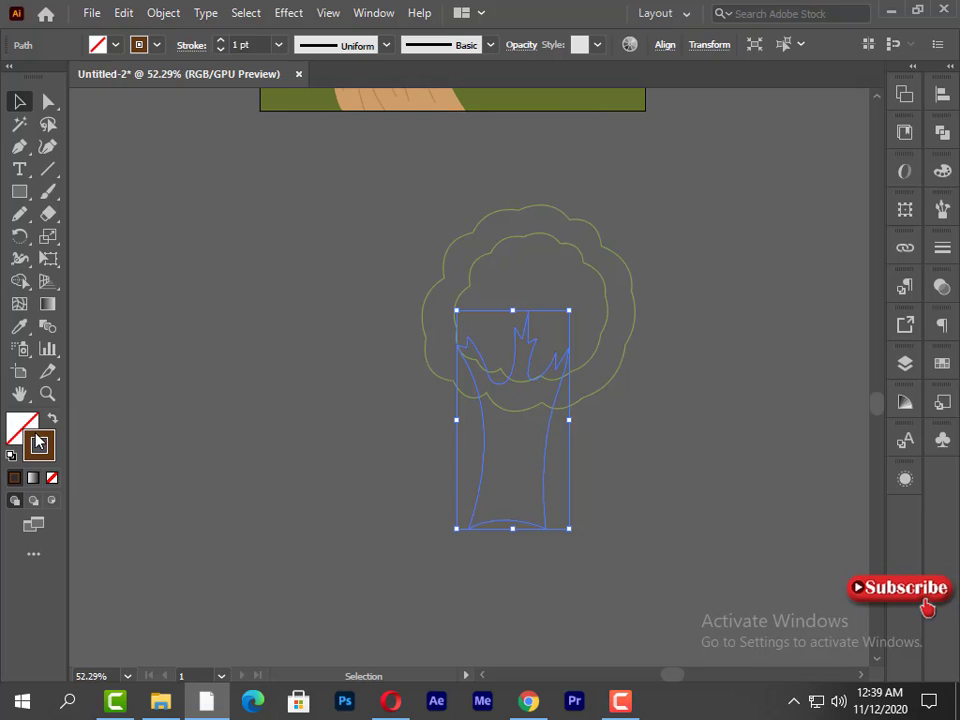
{"action": "left_click_drag", "start_coordinate": [43, 457], "coordinate": [23, 431]}
{"action": "left_click", "coordinate": [52, 479]}
{"action": "left_click", "coordinate": [15, 426]}
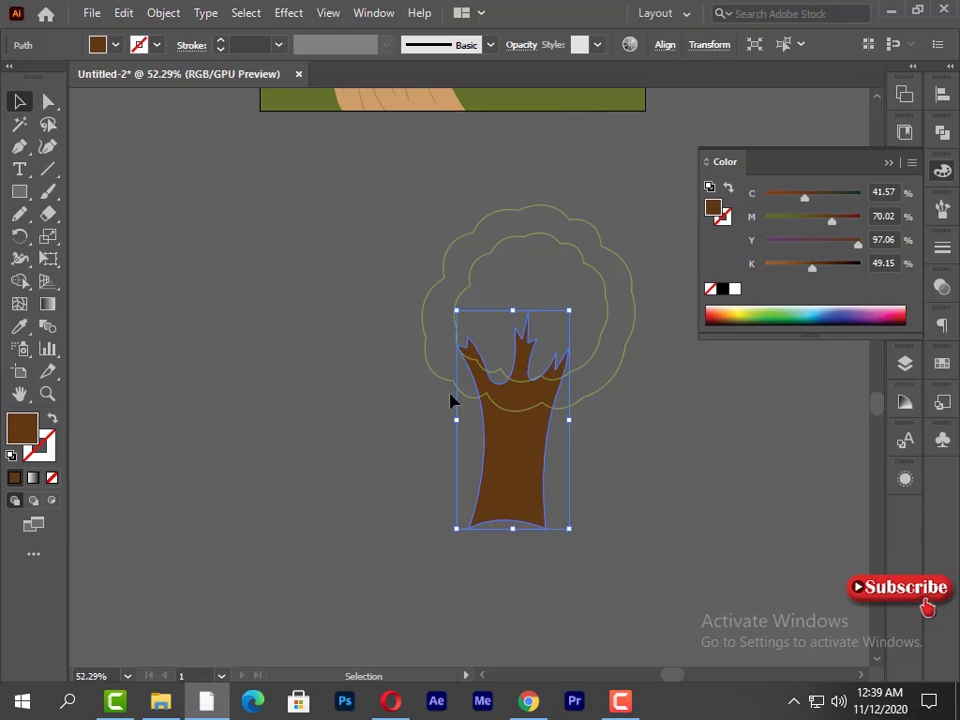
- Darken the trunk's brown by setting black to 57% and raising magenta slightly, and deselect the trunk
{"action": "left_click", "coordinate": [818, 268]}
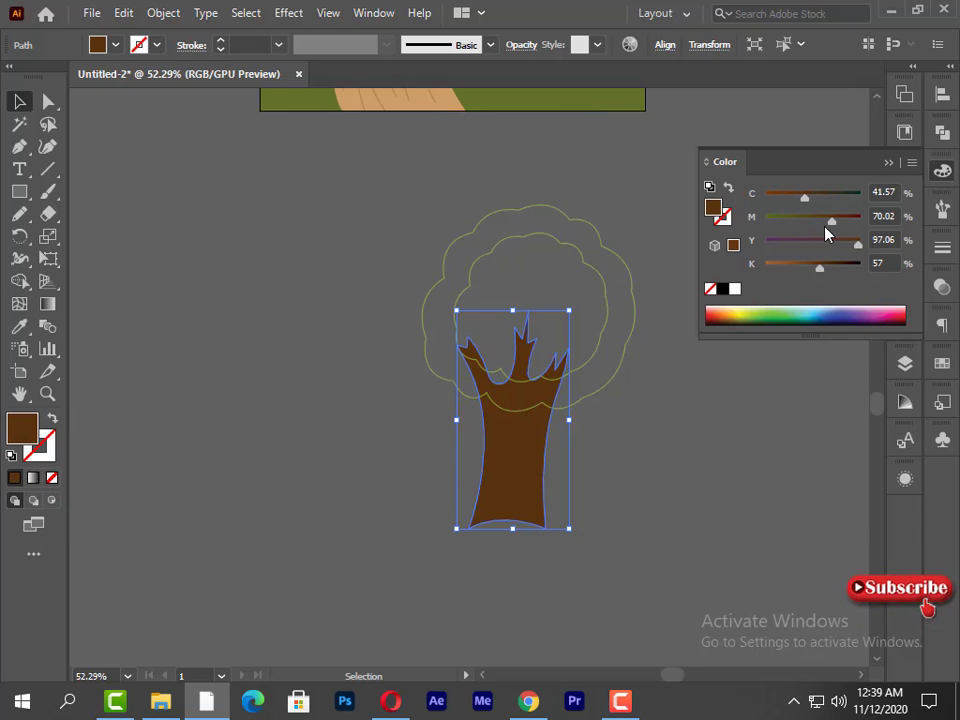
{"action": "left_click_drag", "start_coordinate": [831, 222], "coordinate": [840, 216]}
{"action": "left_click", "coordinate": [887, 163]}
{"action": "left_click", "coordinate": [615, 480]}
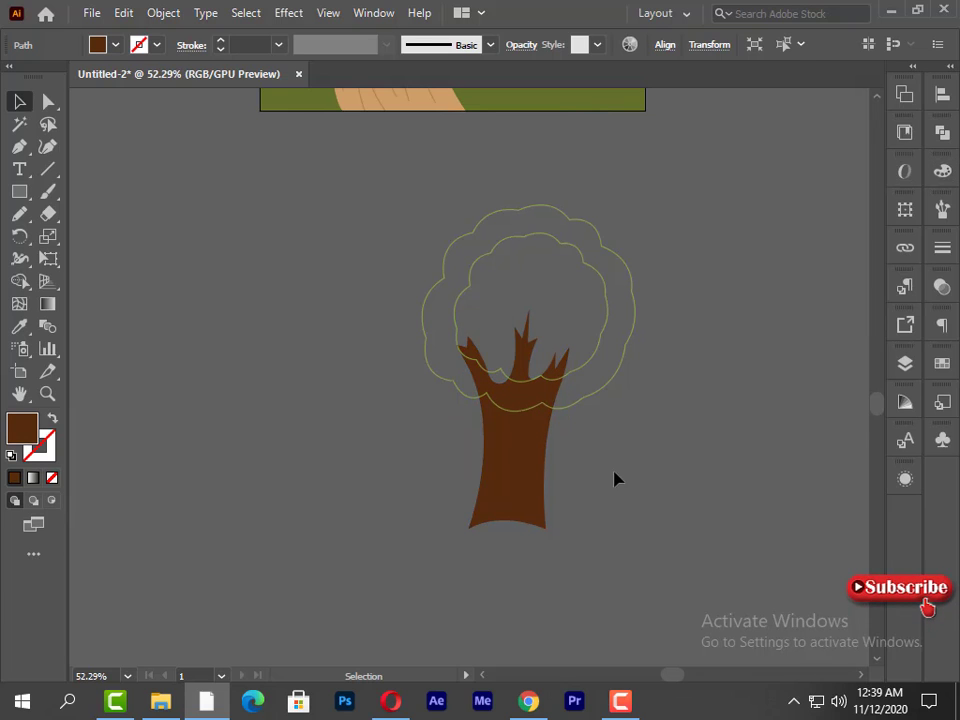
- Fill the outer crown with dark red, lower its magenta to 91%, and remove its outline
{"action": "left_click", "coordinate": [448, 276]}
{"action": "left_click", "coordinate": [942, 170]}
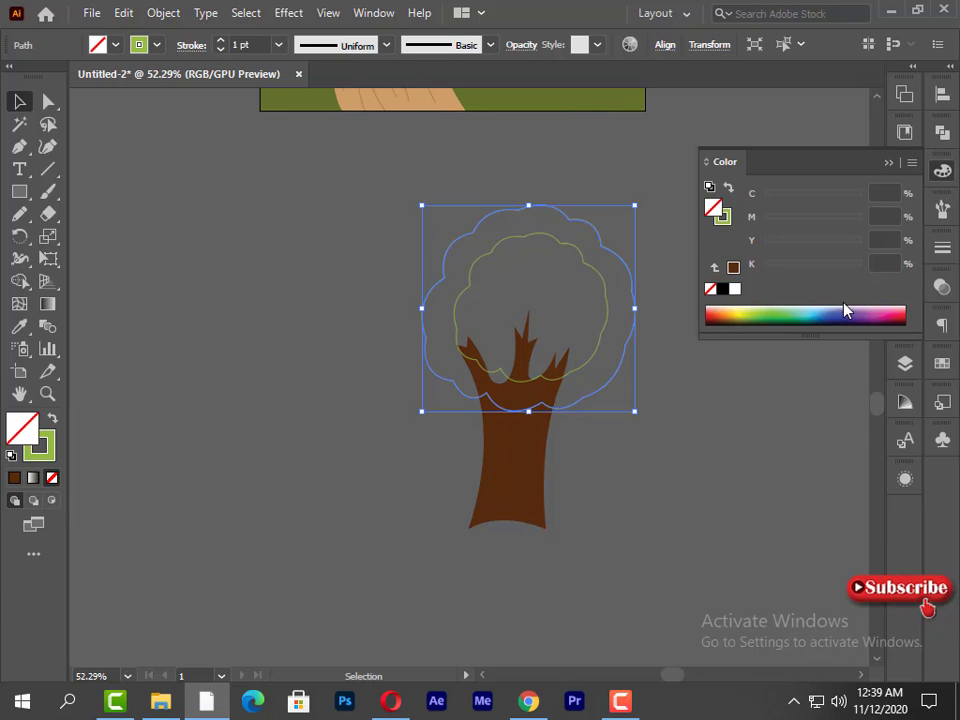
{"action": "left_click", "coordinate": [850, 315]}
{"action": "left_click", "coordinate": [714, 315]}
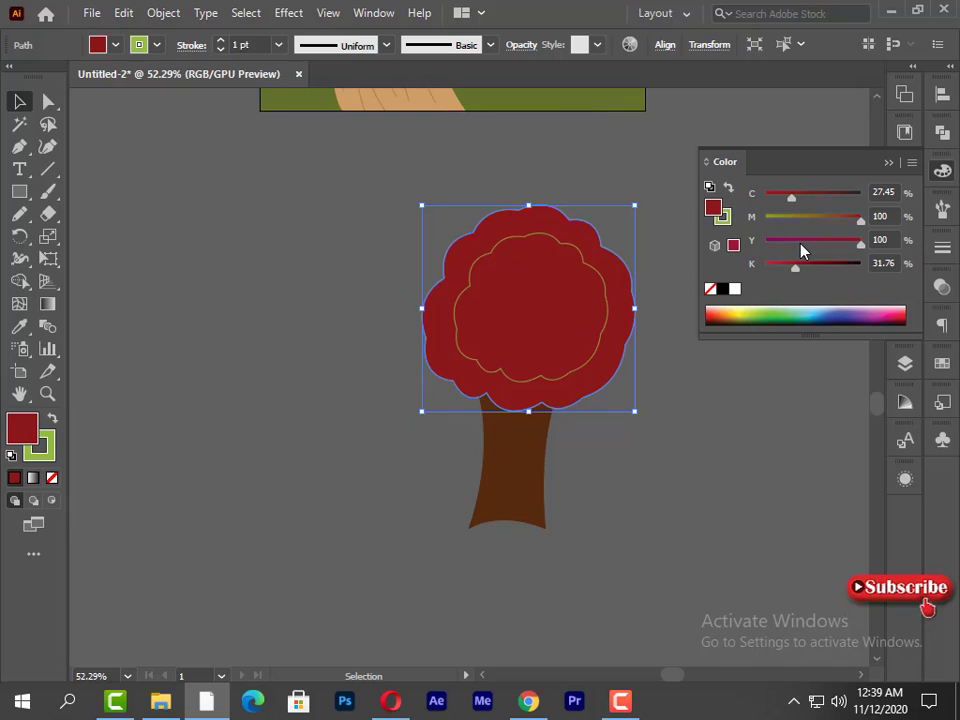
{"action": "left_click_drag", "start_coordinate": [861, 219], "coordinate": [853, 221]}
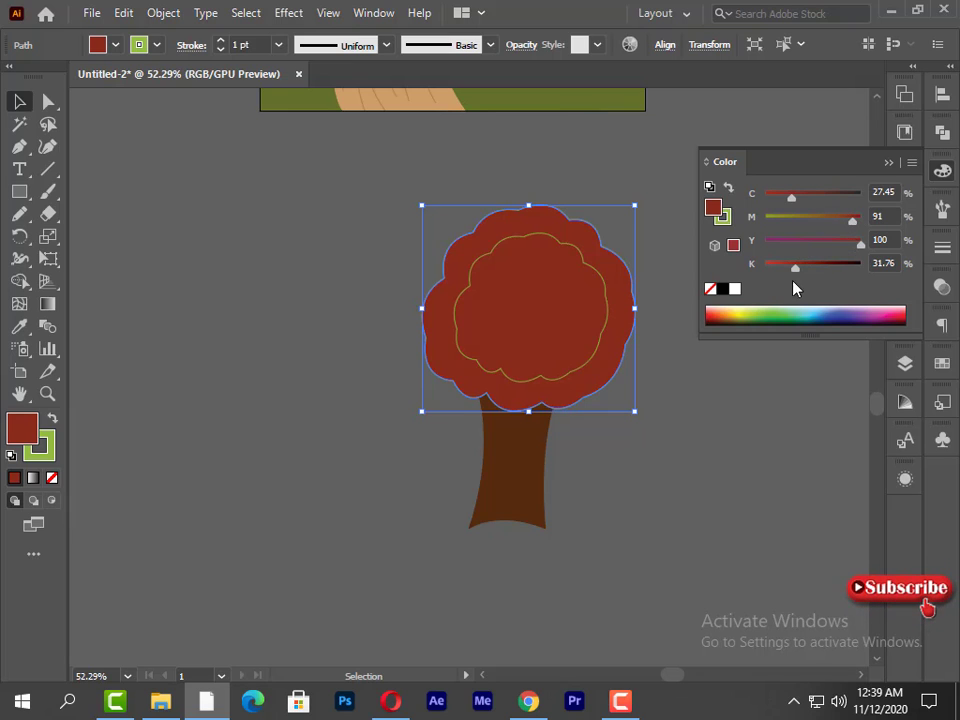
{"action": "left_click", "coordinate": [41, 459]}
{"action": "left_click", "coordinate": [33, 478]}
{"action": "left_click", "coordinate": [52, 478]}
{"action": "left_click", "coordinate": [20, 434]}
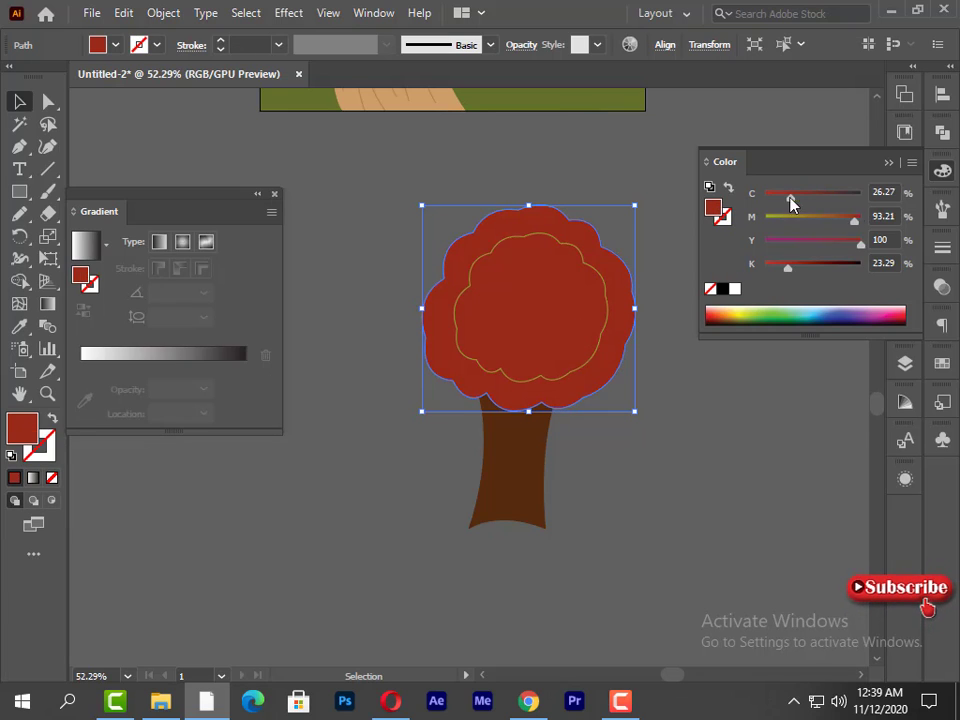
- Brighten the outer crown's red by setting cyan to 0% and magenta to 95%
{"action": "left_click", "coordinate": [775, 197]}
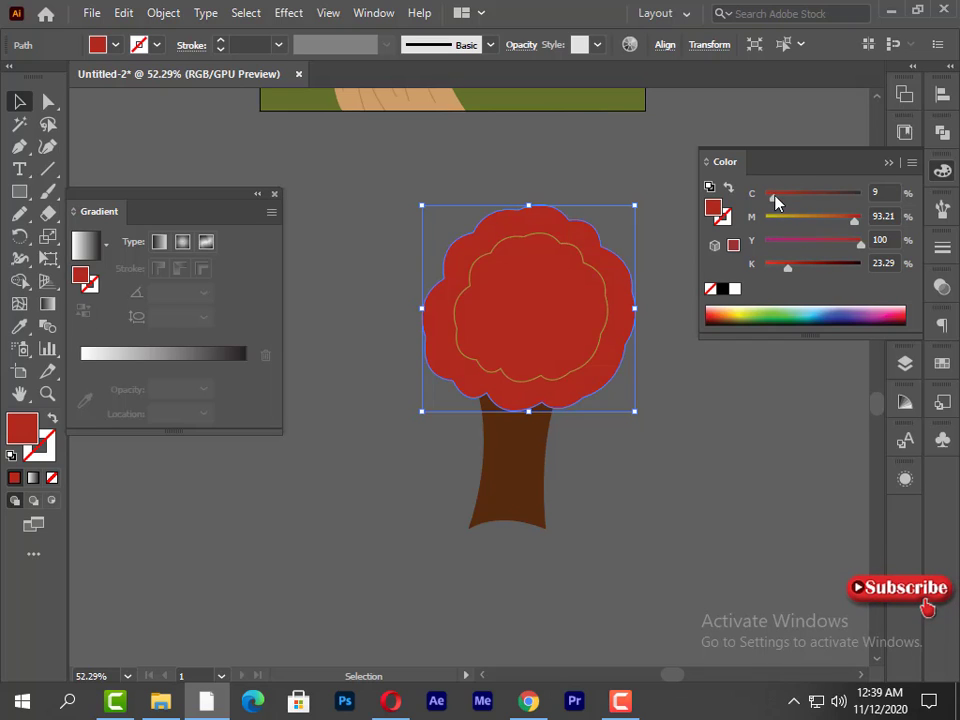
{"action": "left_click_drag", "start_coordinate": [775, 197], "coordinate": [765, 196]}
{"action": "mouse_move", "coordinate": [854, 219]}
{"action": "left_mouse_down"}
{"action": "mouse_move", "coordinate": [862, 219]}
{"action": "mouse_move", "coordinate": [853, 229]}
{"action": "left_mouse_up"}
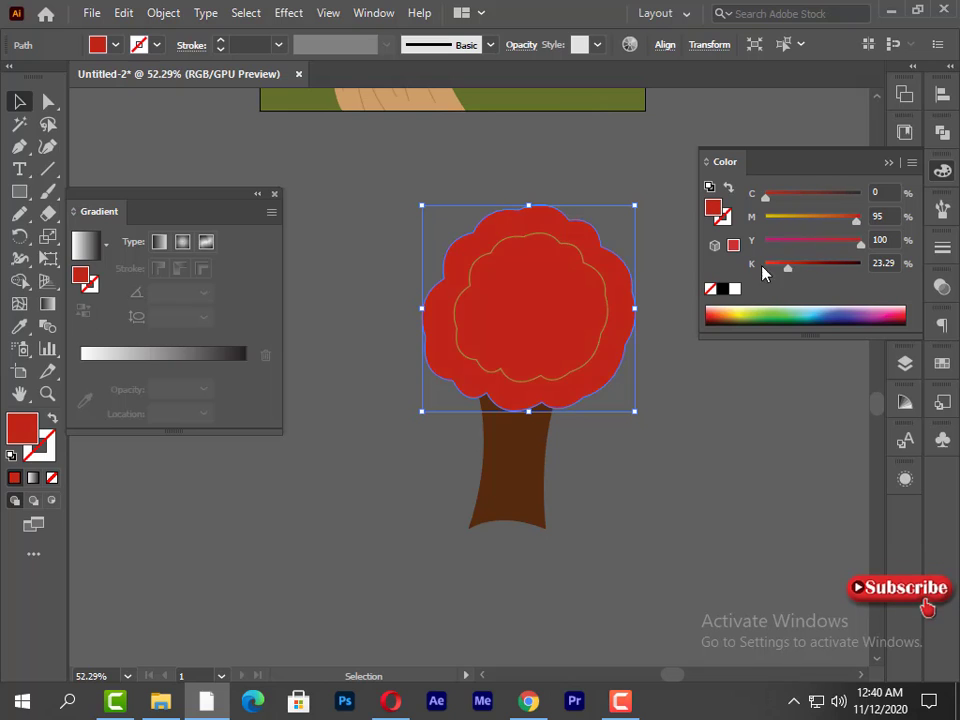
- Remove the inner crown's outline and copy the red fill from the outer crown onto it
{"action": "left_click", "coordinate": [467, 357]}
{"action": "left_click", "coordinate": [45, 452]}
{"action": "left_click", "coordinate": [52, 478]}
{"action": "left_click", "coordinate": [27, 424]}
{"action": "left_click", "coordinate": [19, 327]}
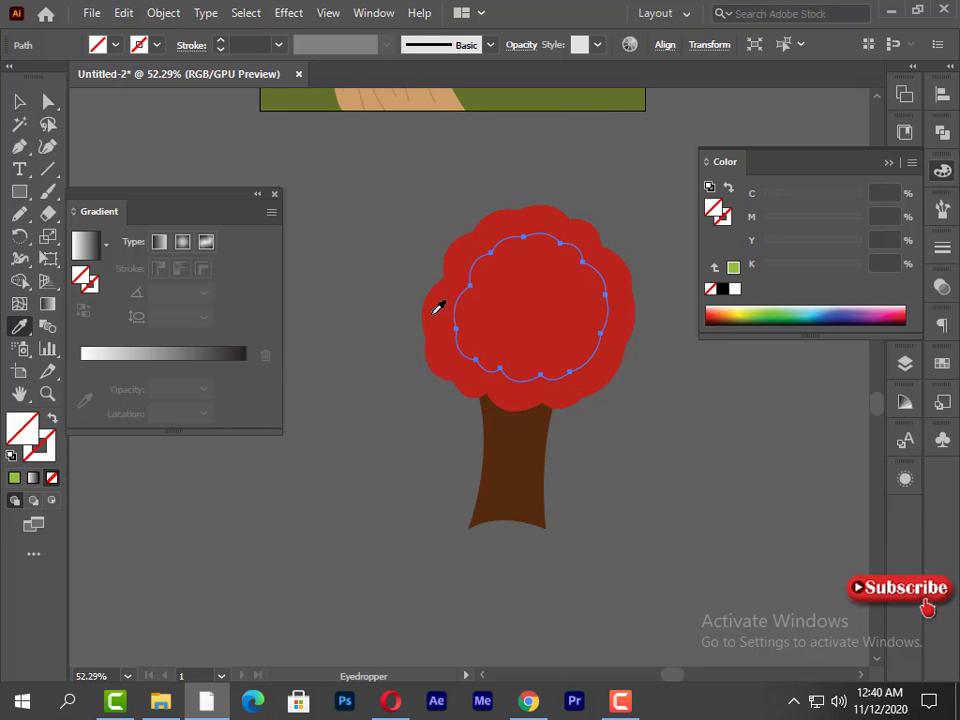
{"action": "left_click", "coordinate": [437, 308]}
{"action": "key", "text": "v"}
- Recolour the inner crown orange-red using HSB values of hue 10.88, saturation about 90% and brightness 83.92%
{"action": "left_click_drag", "start_coordinate": [862, 219], "coordinate": [855, 222]}
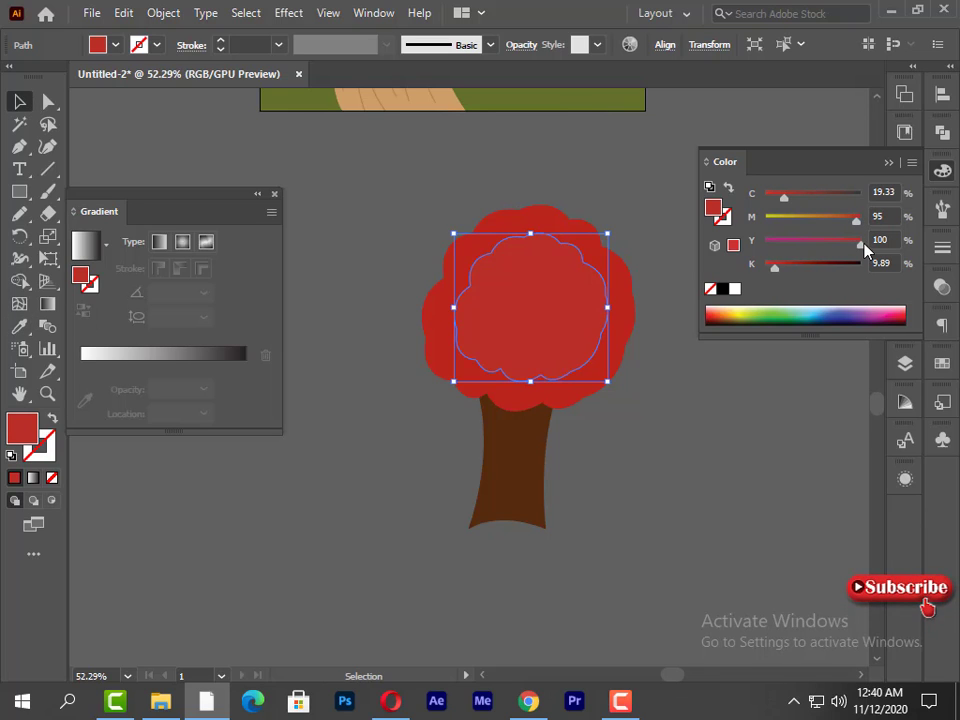
{"action": "left_click", "coordinate": [911, 162]}
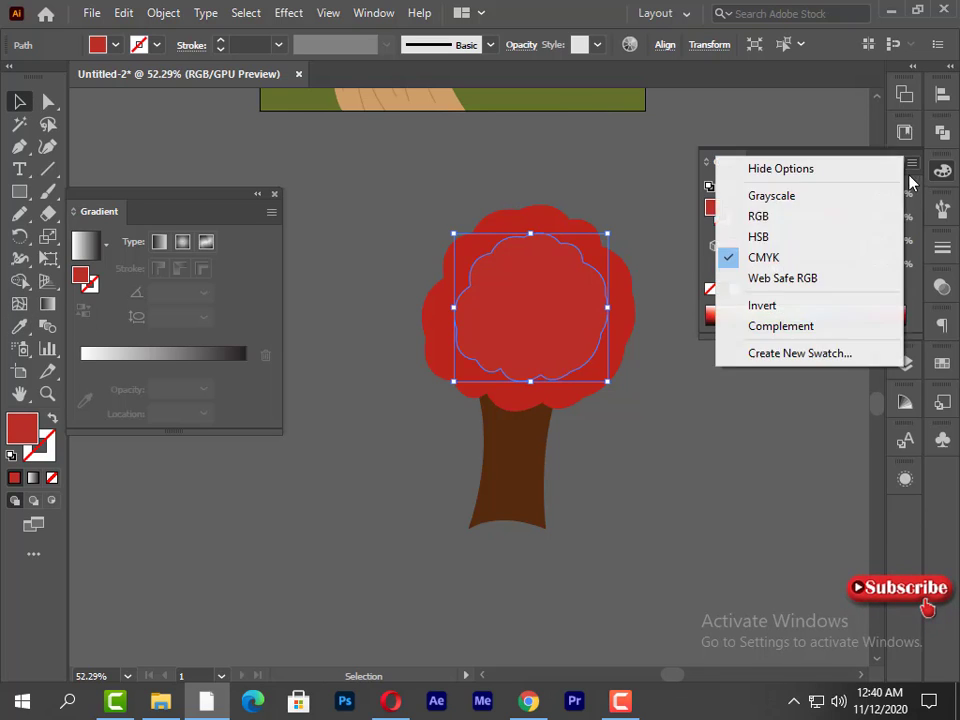
{"action": "left_click", "coordinate": [840, 236]}
{"action": "left_click_drag", "start_coordinate": [766, 197], "coordinate": [771, 204]}
{"action": "left_click_drag", "start_coordinate": [841, 228], "coordinate": [847, 262]}
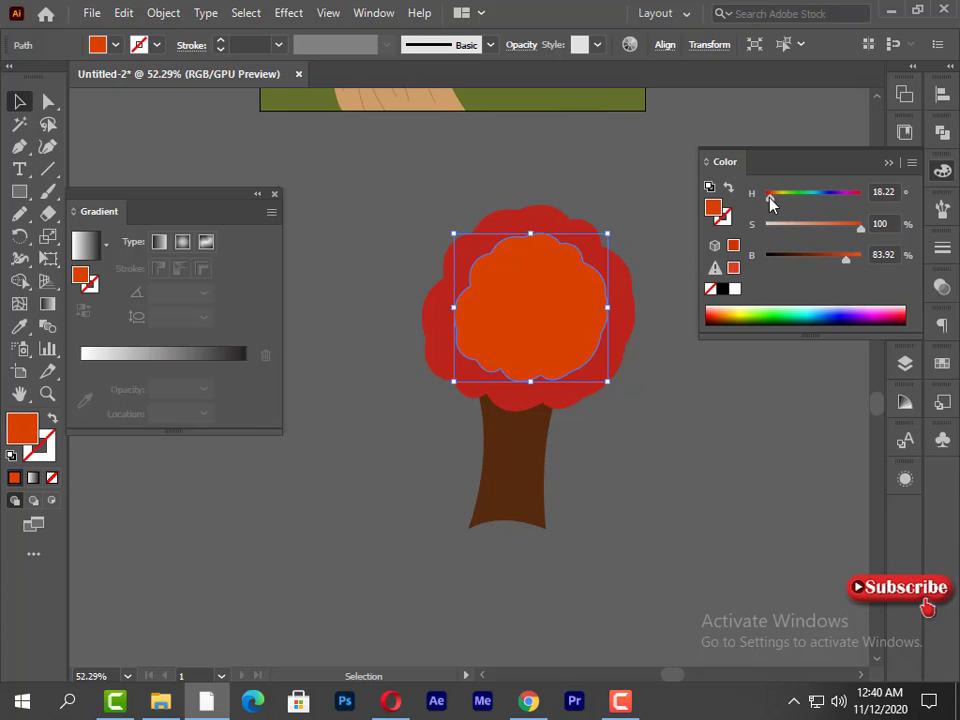
{"action": "left_click_drag", "start_coordinate": [771, 204], "coordinate": [765, 192]}
{"action": "left_click_drag", "start_coordinate": [858, 232], "coordinate": [849, 229]}
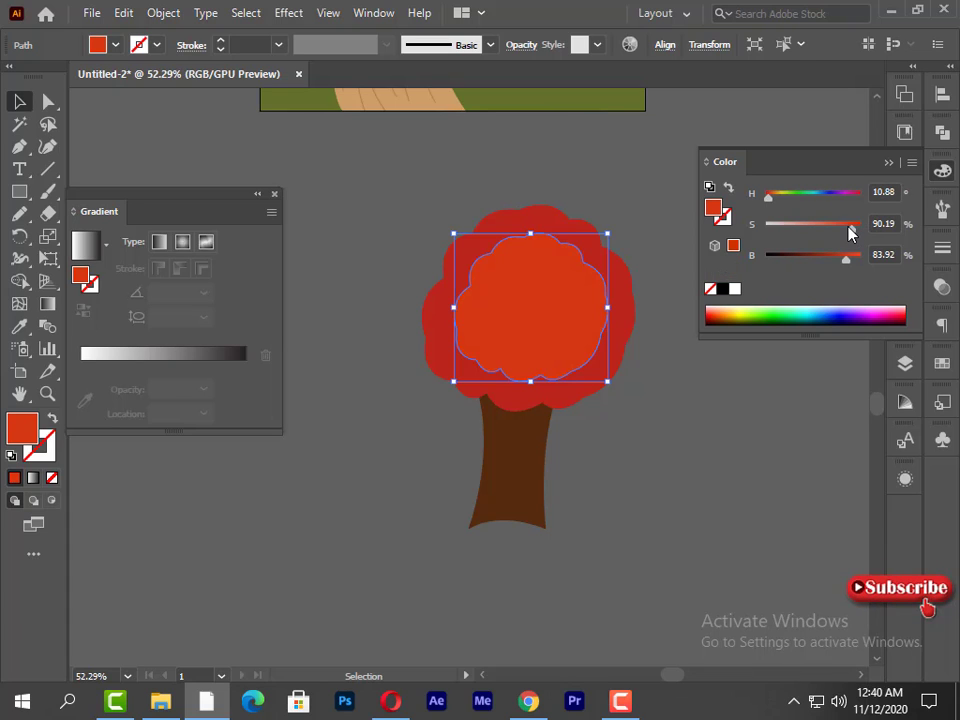
{"action": "left_click", "coordinate": [640, 176]}
- Scale the whole tree down and move it beside the artboard's right edge
{"action": "key", "text": "ctrl+minus"}
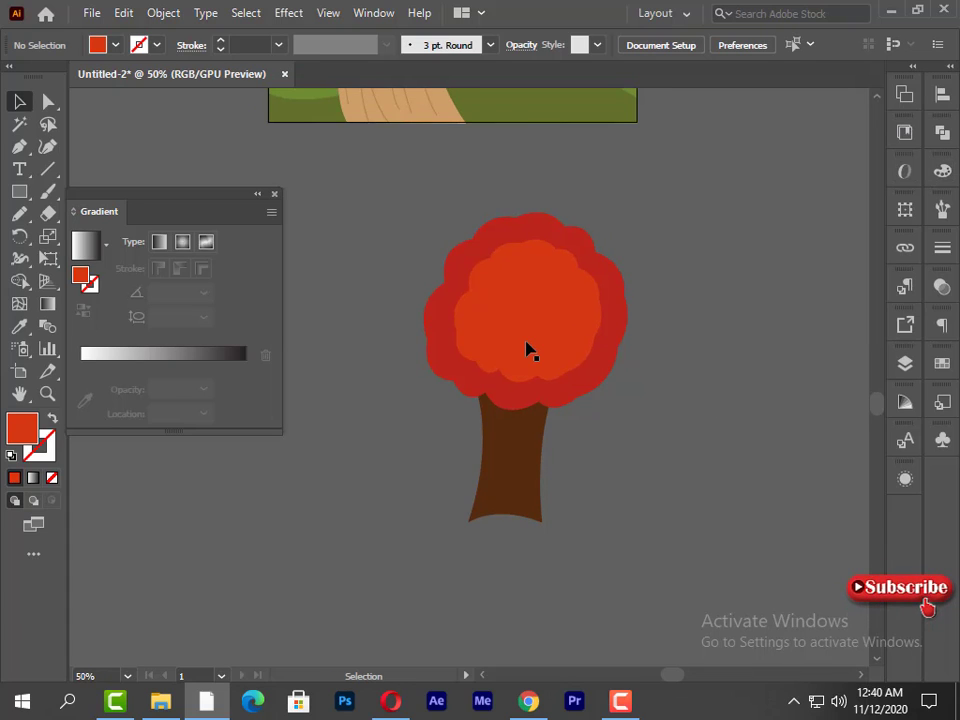
{"action": "key", "text": "ctrl+plus"}
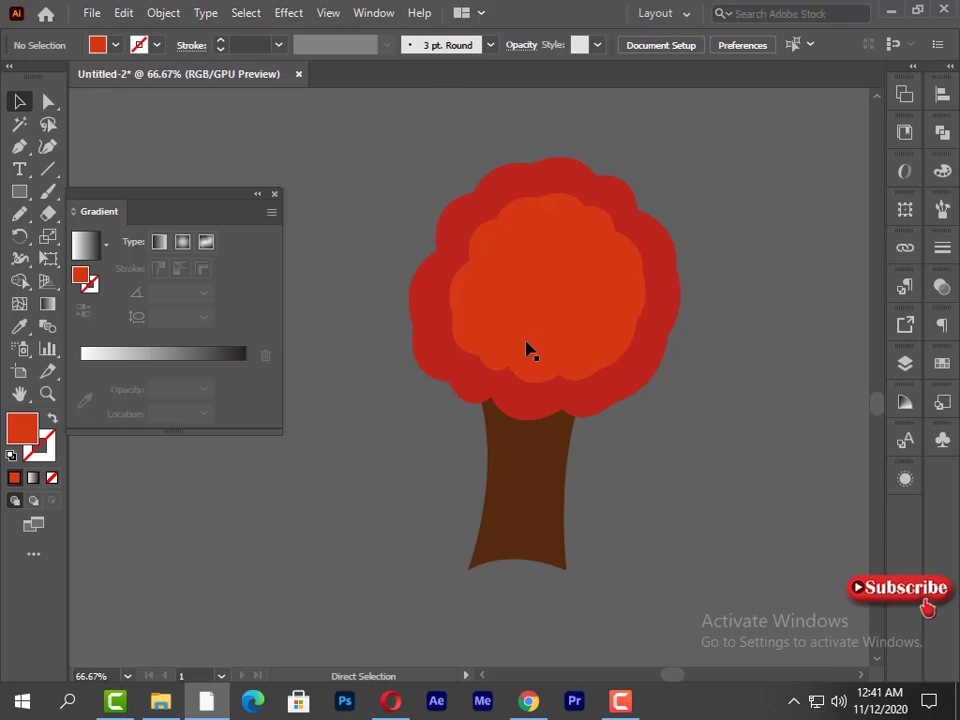
{"action": "key", "text": "ctrl+minus"}
{"action": "left_click_drag", "start_coordinate": [568, 502], "coordinate": [540, 510]}
{"action": "left_click_drag", "start_coordinate": [487, 387], "coordinate": [480, 399]}
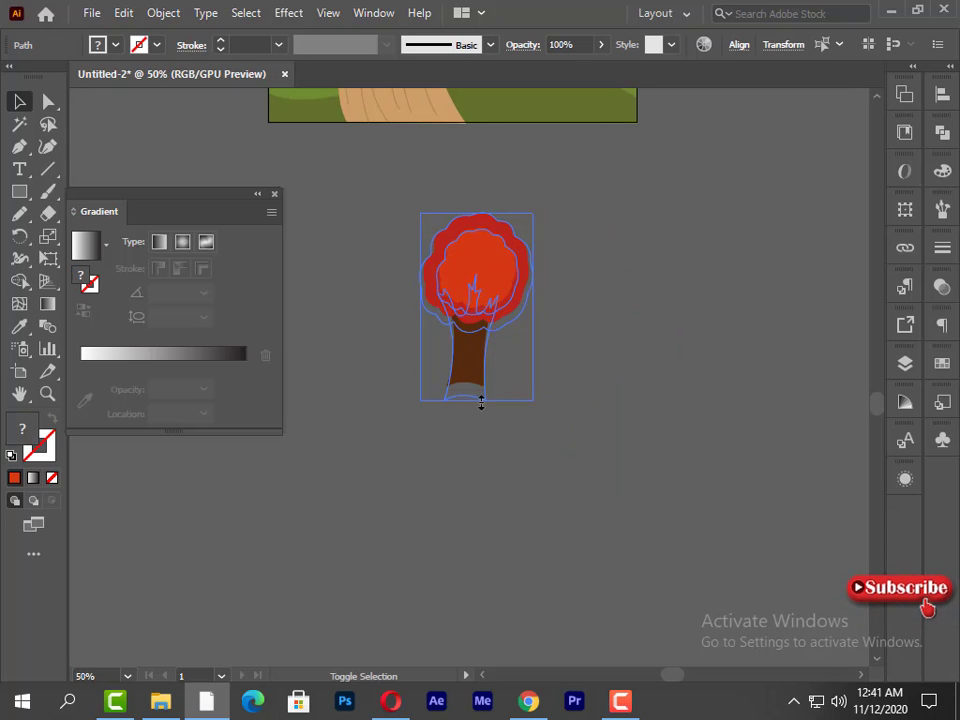
{"action": "left_click", "coordinate": [503, 458]}
{"action": "left_click_drag", "start_coordinate": [536, 201], "coordinate": [536, 199]}
{"action": "left_click_drag", "start_coordinate": [472, 362], "coordinate": [730, 267]}
{"action": "scroll", "coordinate": [701, 273], "scroll_direction": "up", "scroll_amount": 4}
{"action": "scroll", "coordinate": [731, 274], "scroll_direction": "up", "scroll_amount": 4}
{"action": "left_click", "coordinate": [275, 194]}
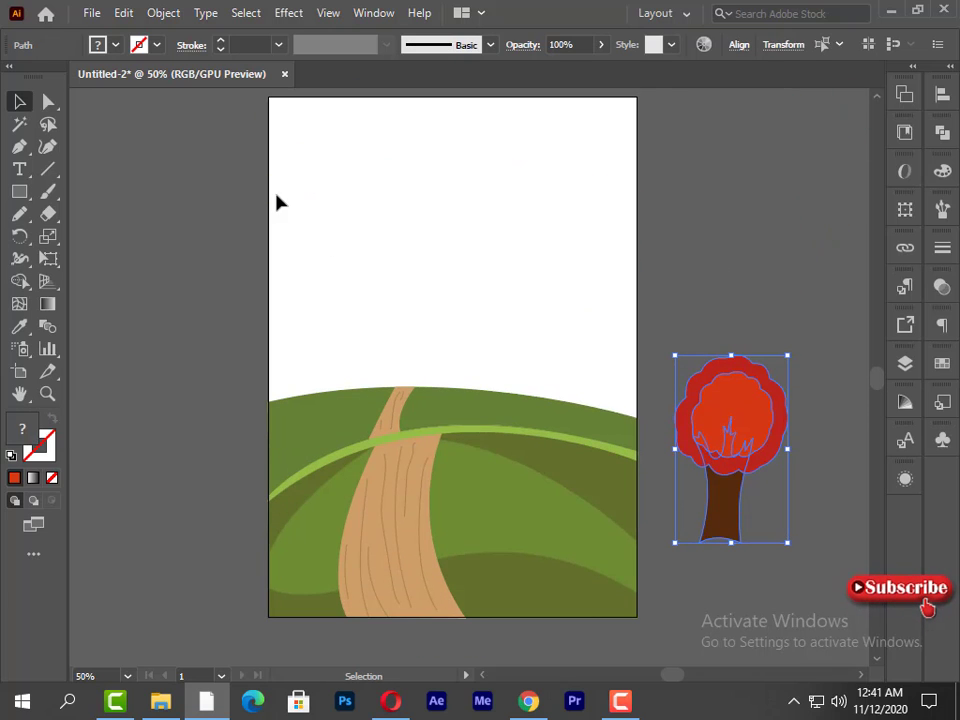
- Enlarge the tree, place it on the right side of the hills, and make it slightly shorter and wider
{"action": "left_click_drag", "start_coordinate": [678, 541], "coordinate": [631, 600]}
{"action": "left_click_drag", "start_coordinate": [641, 476], "coordinate": [665, 476]}
{"action": "left_click_drag", "start_coordinate": [730, 360], "coordinate": [731, 322]}
{"action": "left_click_drag", "start_coordinate": [705, 530], "coordinate": [553, 379]}
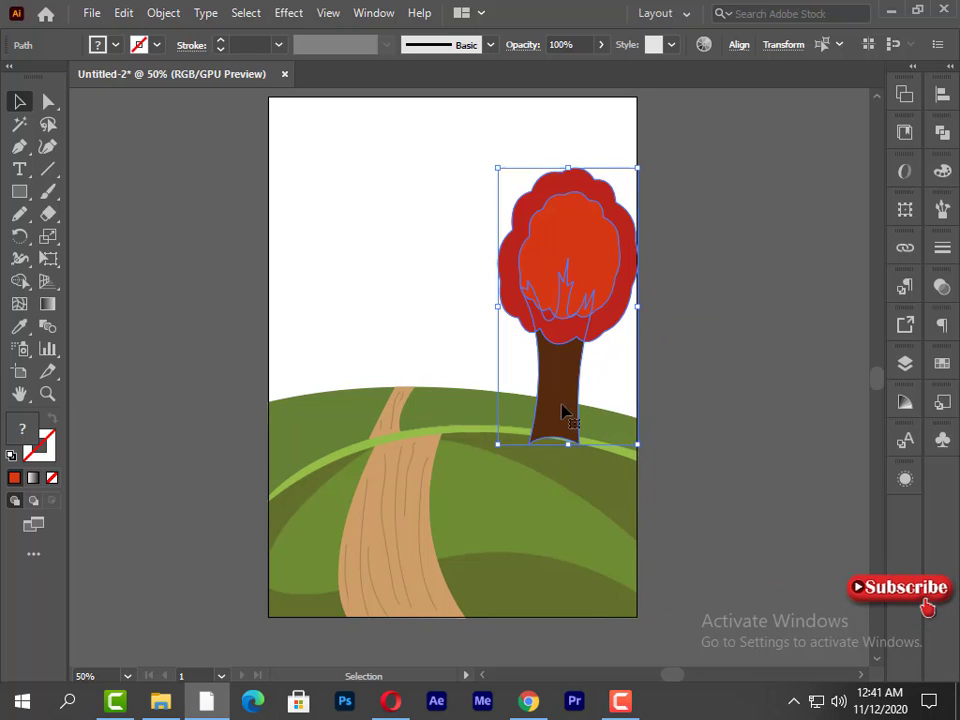
{"action": "left_click_drag", "start_coordinate": [568, 446], "coordinate": [568, 421]}
{"action": "left_click_drag", "start_coordinate": [495, 298], "coordinate": [482, 296]}
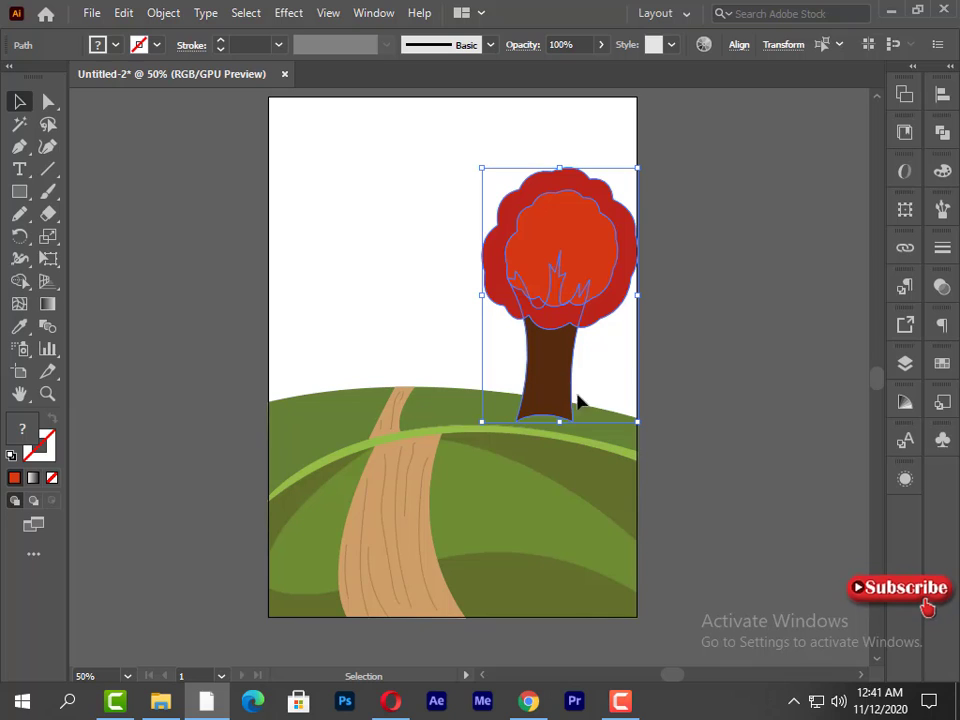
- Lower the trunk's base anchor points onto the front hill's edge, give the trunk a flat base, and deselect it
{"action": "left_click", "coordinate": [547, 371]}
{"action": "left_click", "coordinate": [588, 388]}
{"action": "left_click", "coordinate": [564, 387]}
{"action": "left_click", "coordinate": [56, 105]}
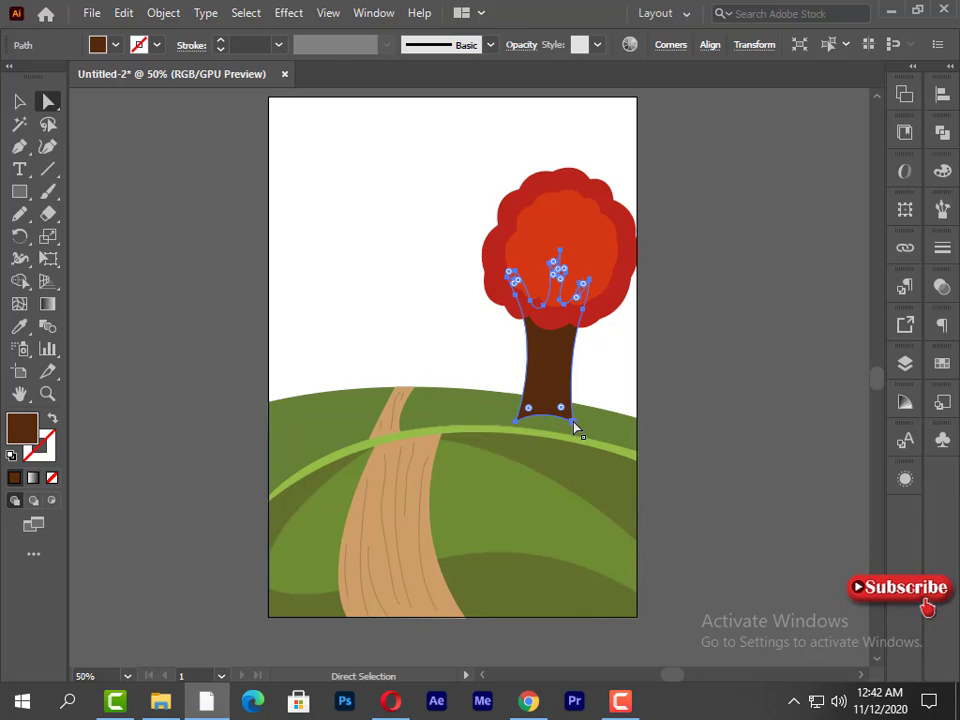
{"action": "left_click", "coordinate": [572, 421]}
{"action": "left_click_drag", "start_coordinate": [543, 408], "coordinate": [545, 440]}
{"action": "left_click", "coordinate": [519, 440]}
{"action": "left_click", "coordinate": [521, 439]}
{"action": "left_click", "coordinate": [518, 439]}
{"action": "left_click", "coordinate": [669, 491]}
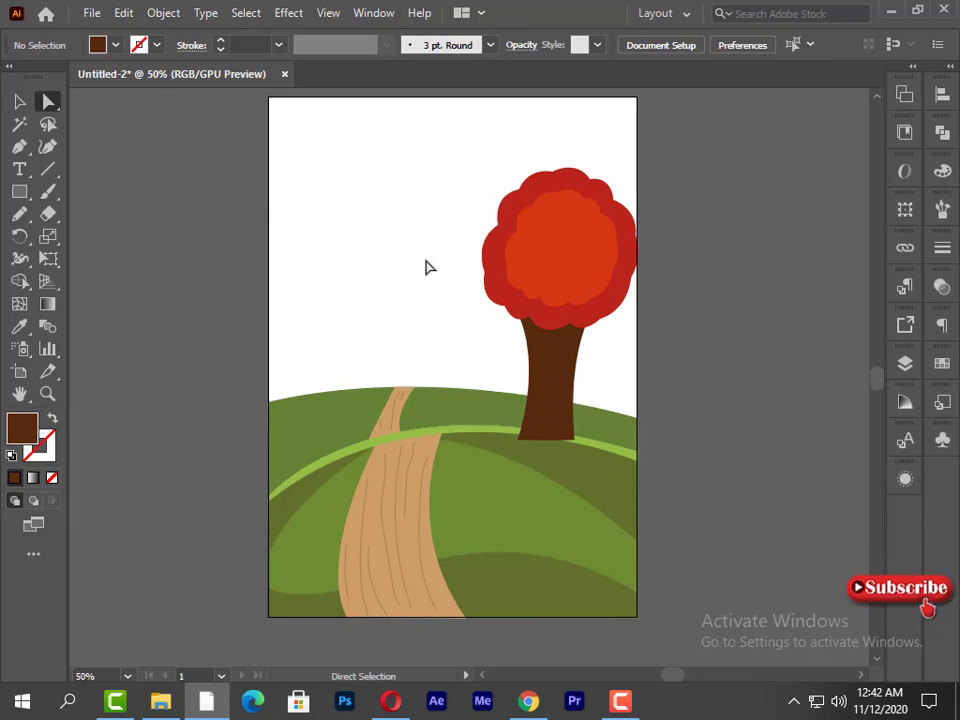
{"action": "key", "text": "v"}
{"action": "left_click_drag", "start_coordinate": [437, 206], "coordinate": [644, 350]}
{"action": "left_click_drag", "start_coordinate": [557, 272], "coordinate": [607, 322]}
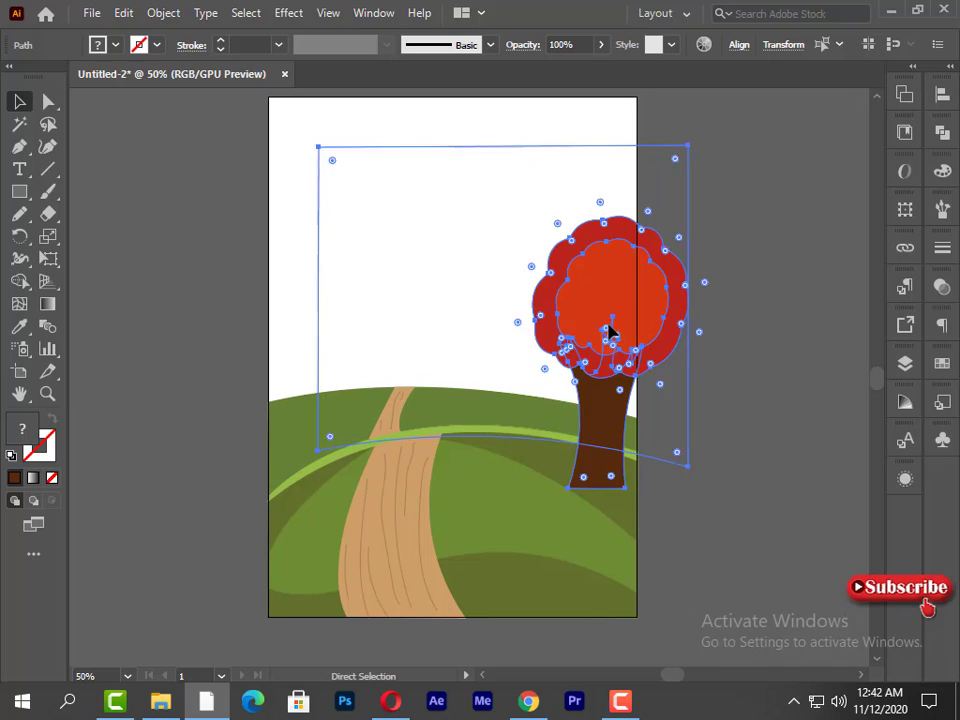
{"action": "key", "text": "ctrl+z"}
{"action": "left_click", "coordinate": [377, 252]}
- Select the crown and trunk together and rotate the tree slightly clockwise
{"action": "left_click_drag", "start_coordinate": [507, 331], "coordinate": [600, 399]}
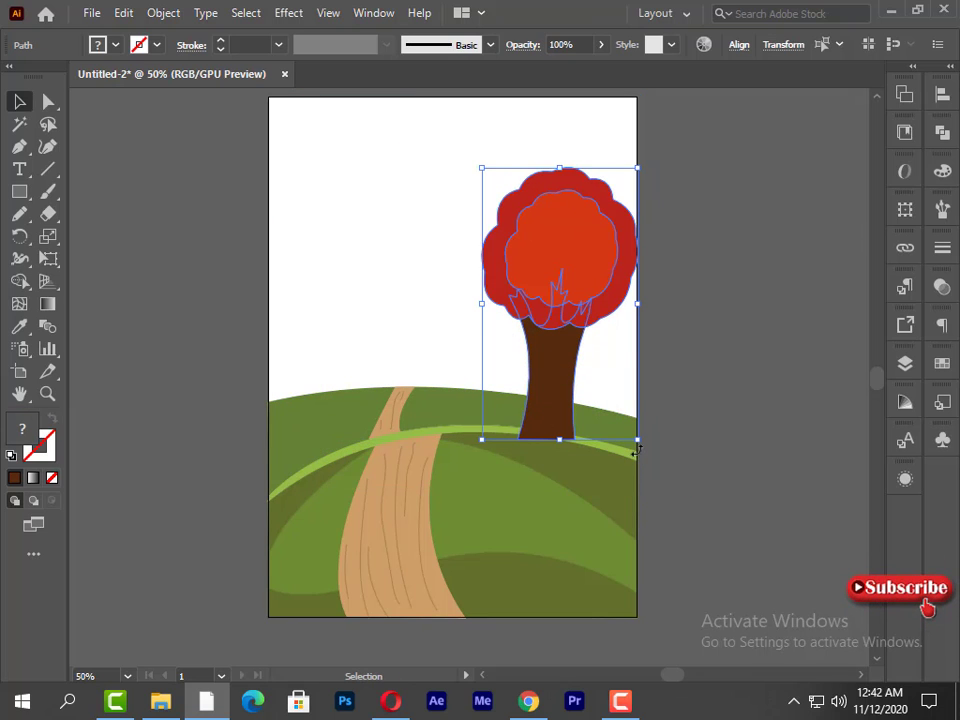
{"action": "left_click_drag", "start_coordinate": [636, 451], "coordinate": [629, 453]}
{"action": "left_click_drag", "start_coordinate": [463, 450], "coordinate": [490, 447]}
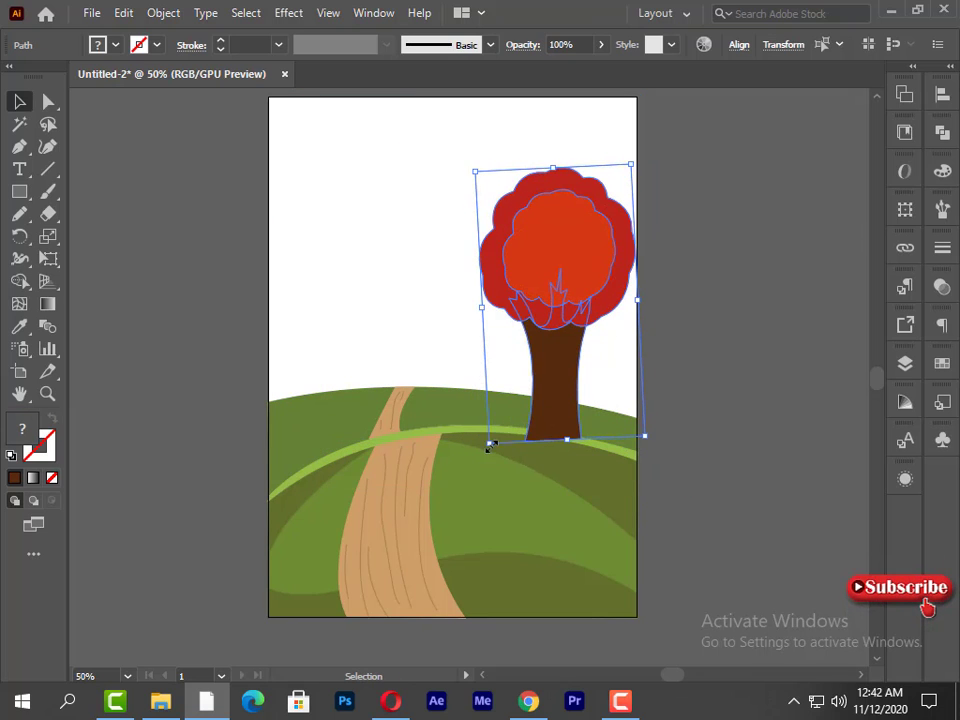
{"action": "left_click_drag", "start_coordinate": [656, 457], "coordinate": [628, 478]}
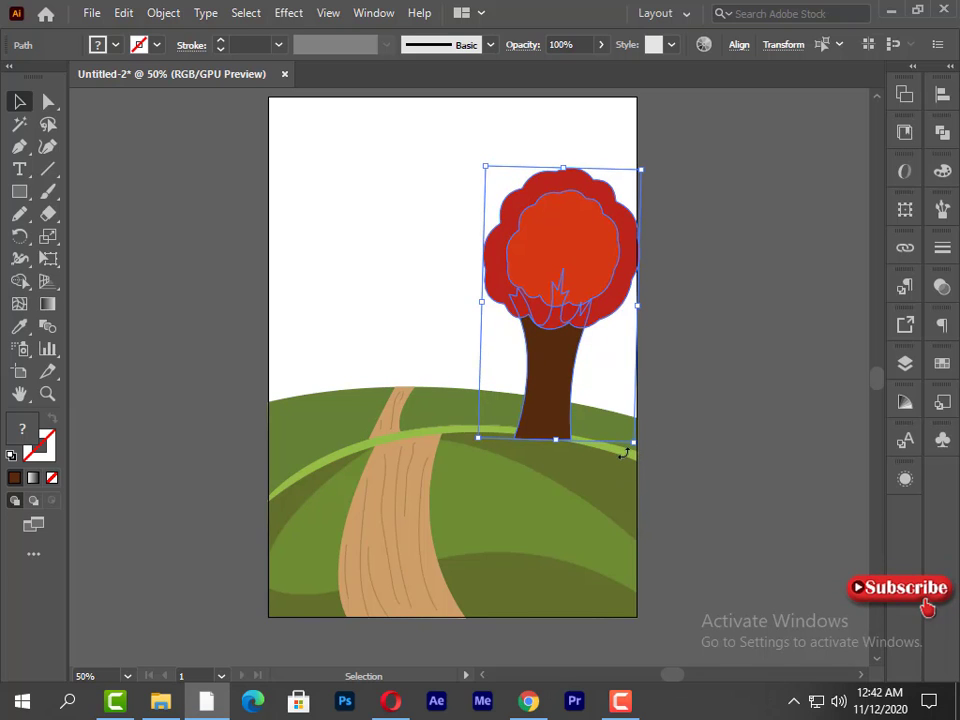
- Bring the light green hill stripe and the dark green shading right of the road to the front
{"action": "left_click", "coordinate": [621, 454]}
{"action": "right_click", "coordinate": [634, 446]}
{"action": "mouse_move", "coordinate": [735, 358]}
{"action": "left_click", "coordinate": [403, 351]}
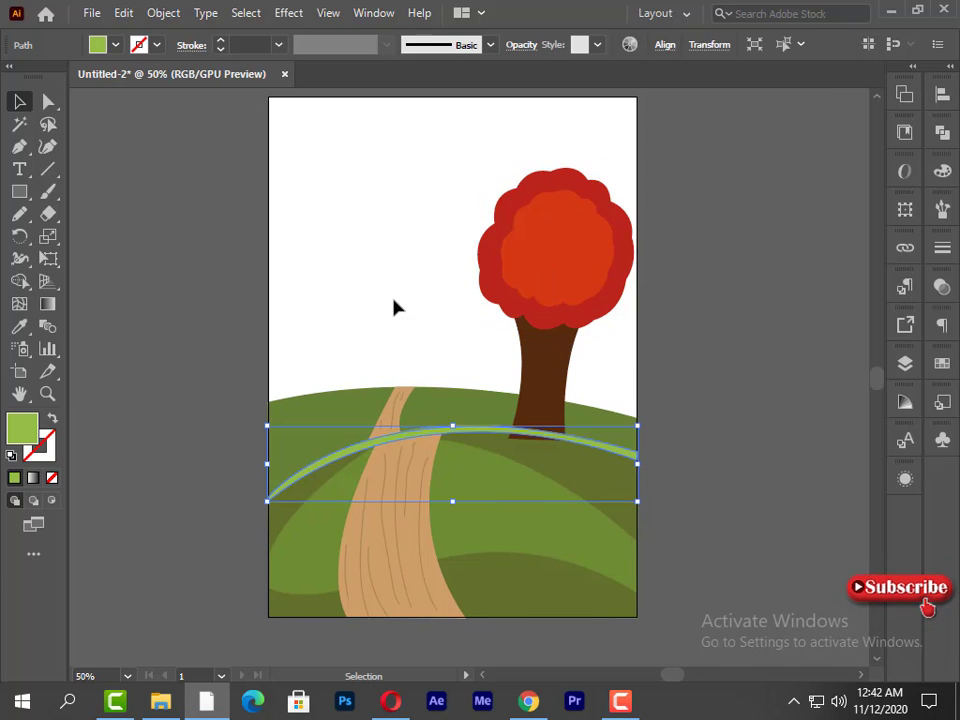
{"action": "left_click", "coordinate": [516, 452]}
{"action": "right_click", "coordinate": [516, 450]}
{"action": "mouse_move", "coordinate": [600, 351]}
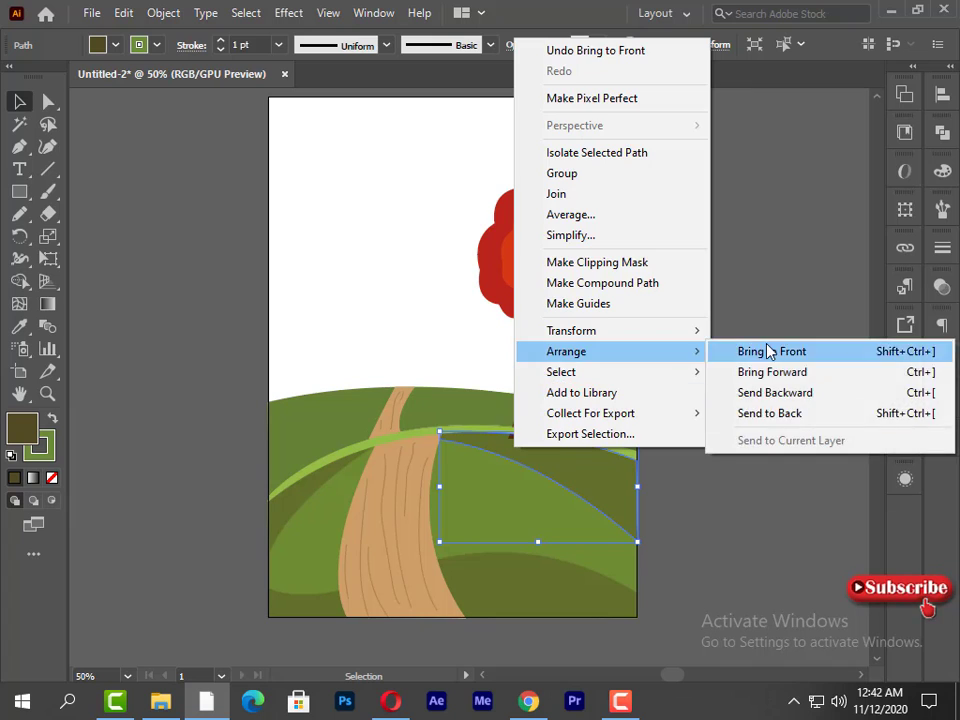
{"action": "left_click", "coordinate": [770, 351]}
- Select the hill and road shapes together and bring them to the front, over the trunk's base
{"action": "left_click", "coordinate": [511, 497]}
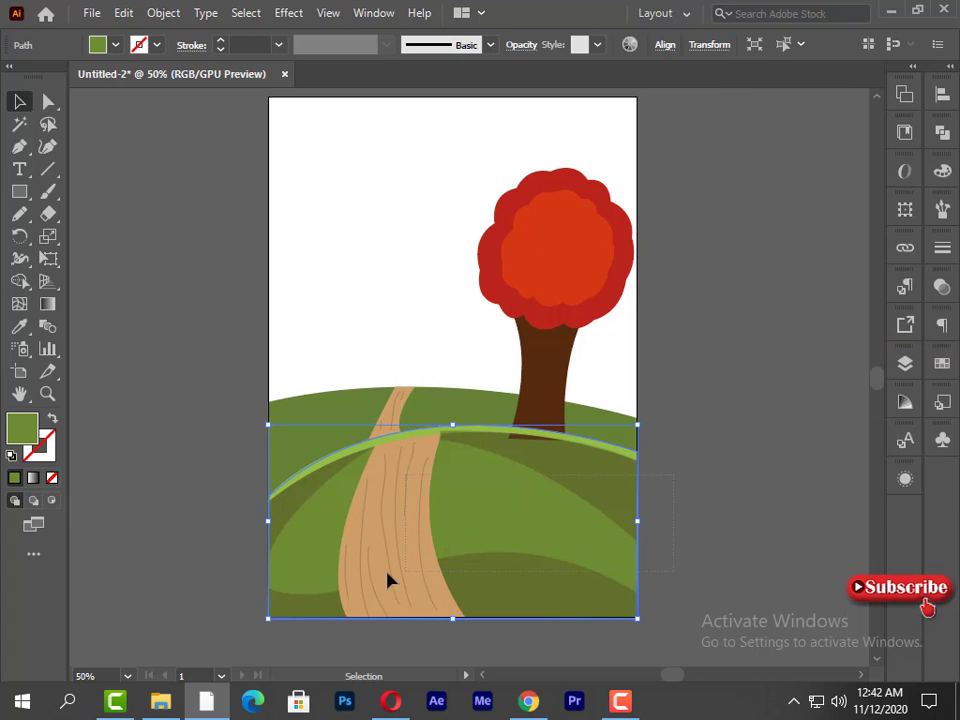
{"action": "right_click", "coordinate": [262, 618]}
{"action": "mouse_move", "coordinate": [313, 514]}
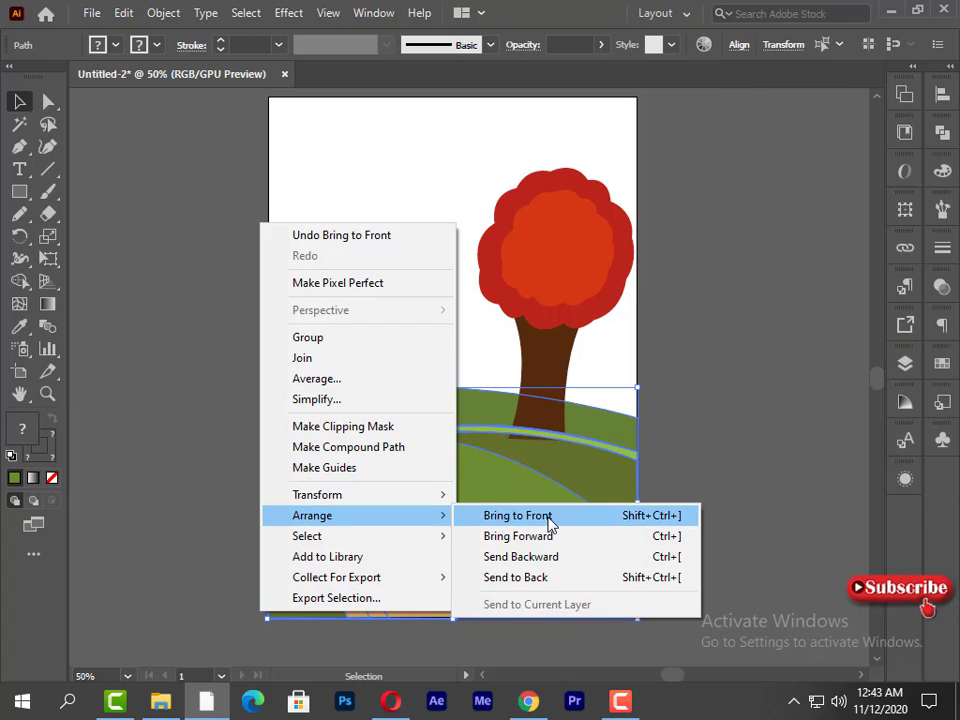
{"action": "left_click", "coordinate": [551, 519]}
- Send the back hill to the very back, behind the tree and road, and deselect it
{"action": "left_click", "coordinate": [596, 376]}
{"action": "left_click", "coordinate": [486, 398]}
{"action": "right_click", "coordinate": [486, 398]}
{"action": "mouse_move", "coordinate": [545, 583]}
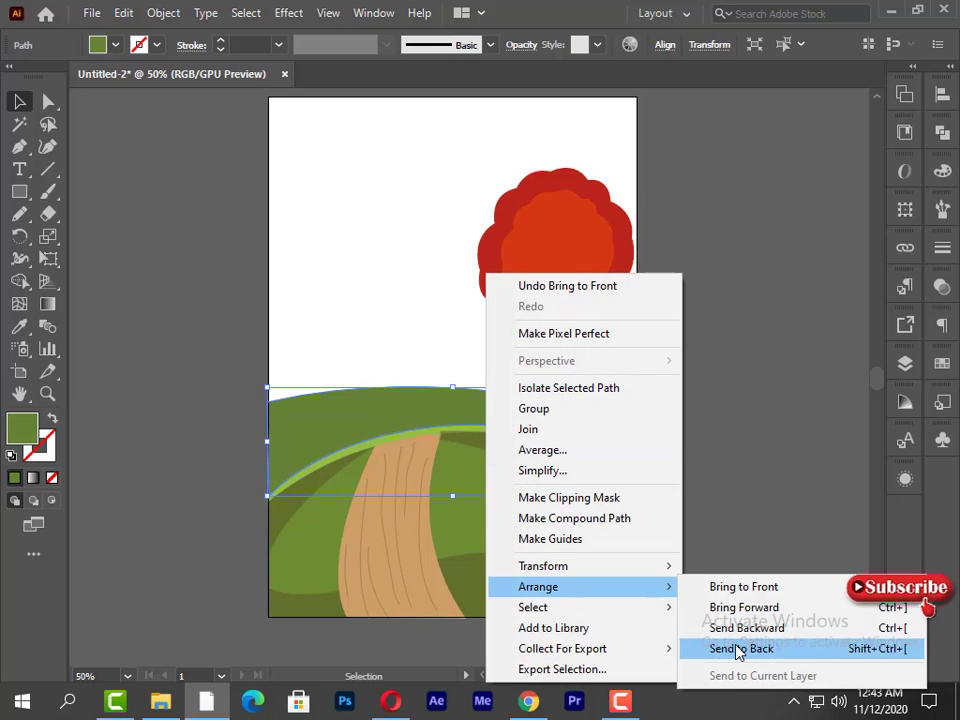
{"action": "left_click", "coordinate": [737, 647]}
{"action": "left_click", "coordinate": [757, 463]}
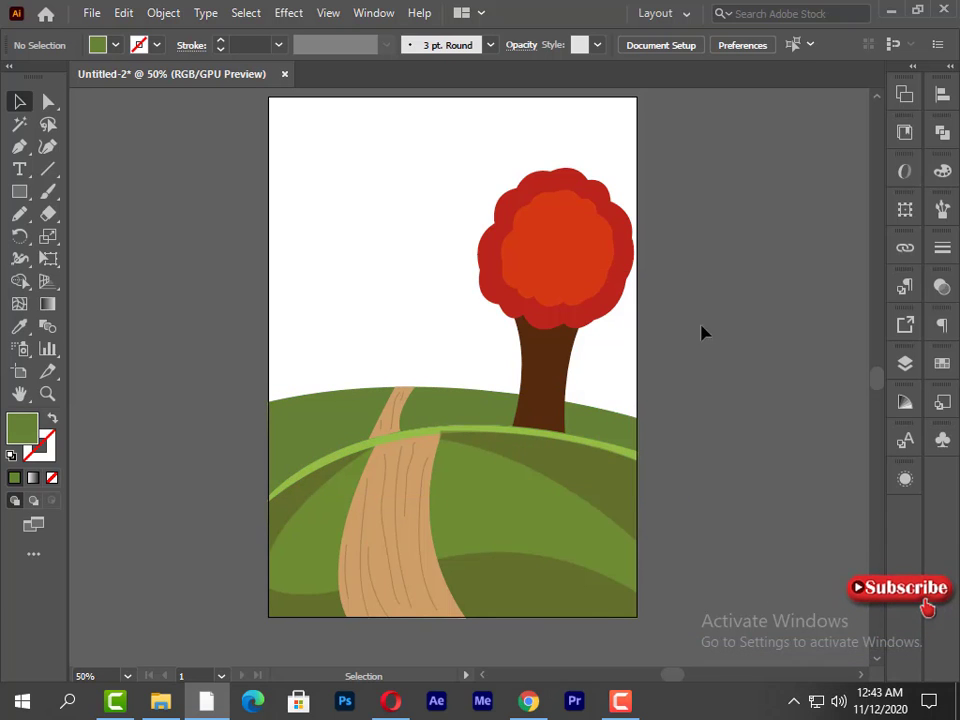
- Draw a closed scalloped bush shape with the Pen tool on the back hill's crest, from near the left edge to the road's end
{"action": "left_click", "coordinate": [19, 146]}
{"action": "left_click", "coordinate": [284, 396]}
{"action": "left_click_drag", "start_coordinate": [287, 371], "coordinate": [300, 364]}
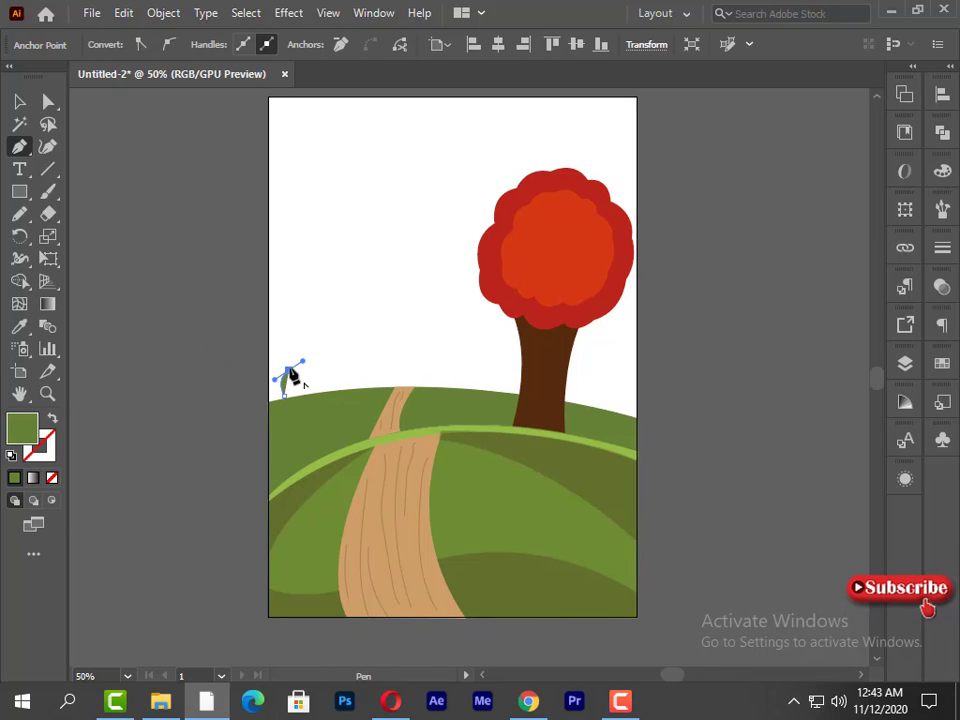
{"action": "left_click_drag", "start_coordinate": [340, 338], "coordinate": [416, 402]}
{"action": "left_click", "coordinate": [340, 337]}
{"action": "left_click", "coordinate": [358, 352]}
{"action": "left_click", "coordinate": [385, 358]}
{"action": "left_click", "coordinate": [407, 369]}
{"action": "left_click", "coordinate": [418, 386]}
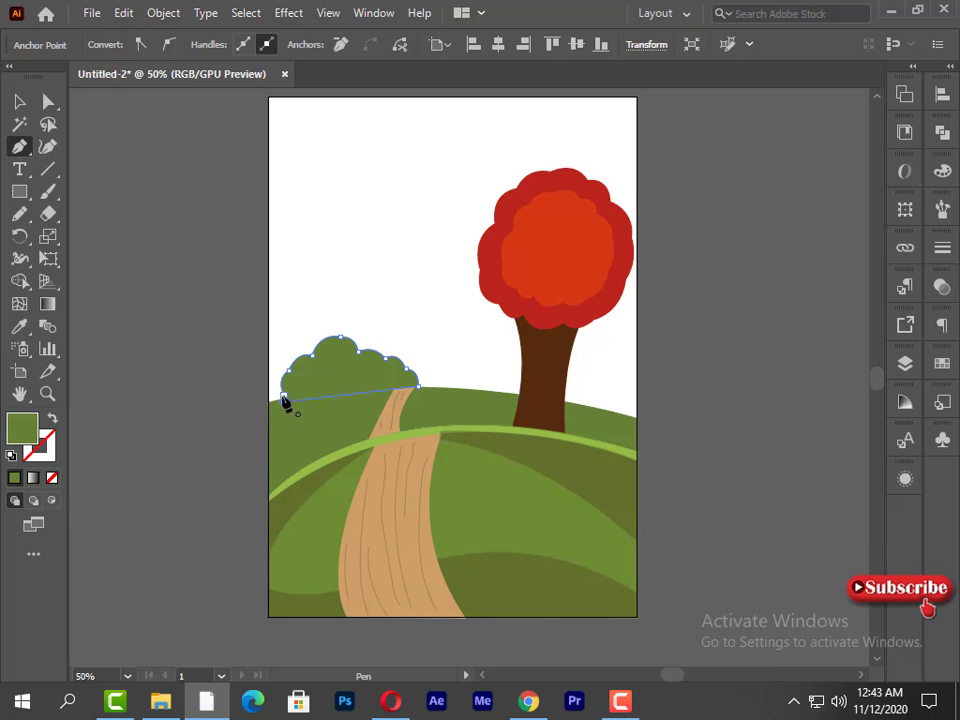
- Color the bush with the orange-red sampled from the tree's inner crown and darken it slightly by lowering its brightness
{"action": "left_click", "coordinate": [19, 102]}
{"action": "left_click", "coordinate": [19, 327]}
{"action": "left_click", "coordinate": [529, 294]}
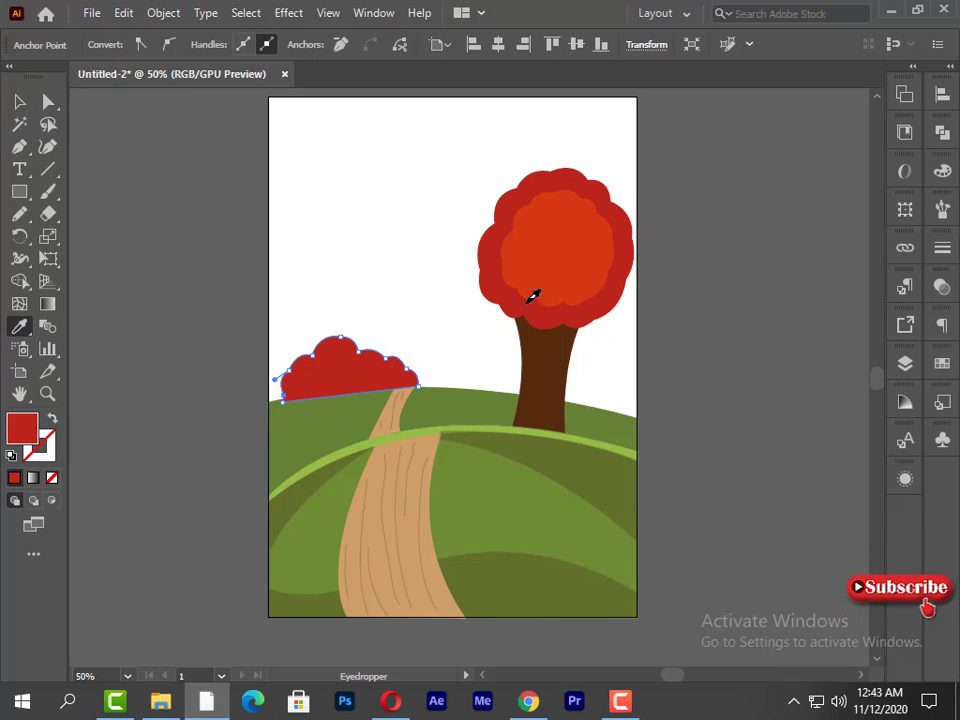
{"action": "left_click", "coordinate": [604, 242]}
{"action": "key", "text": "v"}
{"action": "left_click", "coordinate": [942, 171]}
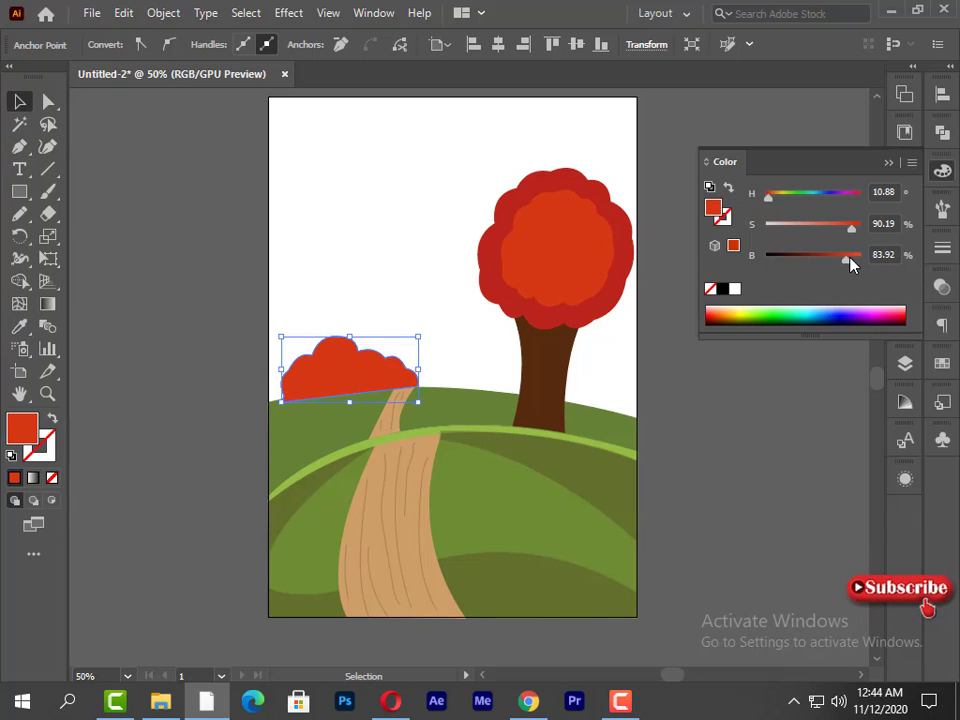
{"action": "left_click_drag", "start_coordinate": [849, 259], "coordinate": [839, 260]}
{"action": "left_click", "coordinate": [829, 132]}
{"action": "left_click", "coordinate": [942, 171]}
- Shrink the bush at the back hill's left end and copy it beside the road's end and, smaller and tilted, right of the trunk
{"action": "left_click", "coordinate": [293, 357]}
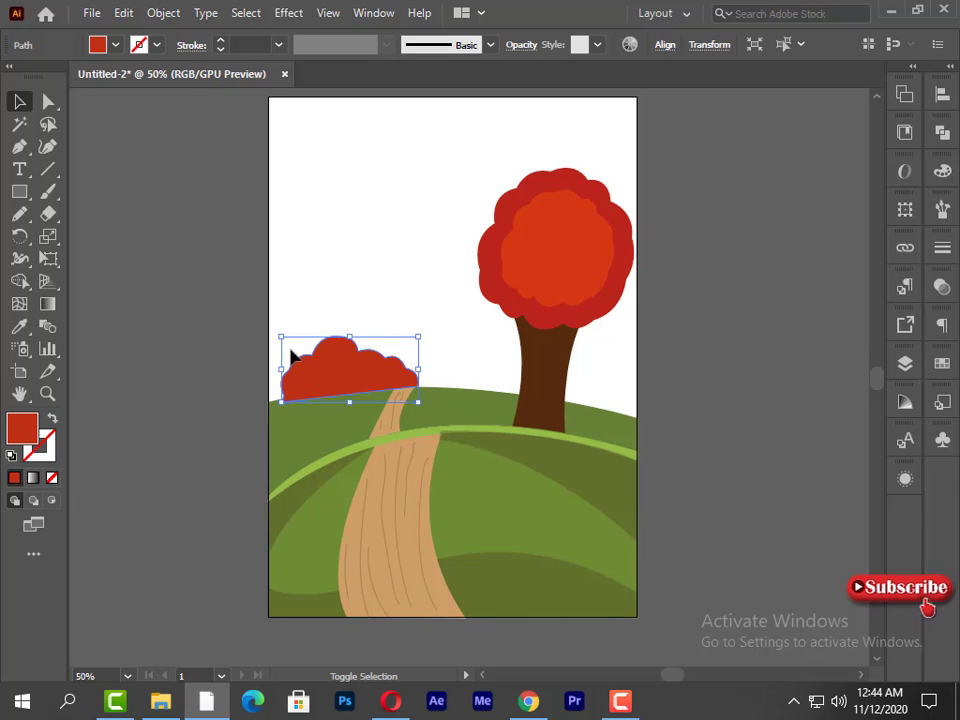
{"action": "left_click_drag", "start_coordinate": [278, 343], "coordinate": [311, 388]}
{"action": "left_click_drag", "start_coordinate": [375, 376], "coordinate": [446, 380]}
{"action": "left_click_drag", "start_coordinate": [437, 382], "coordinate": [603, 404]}
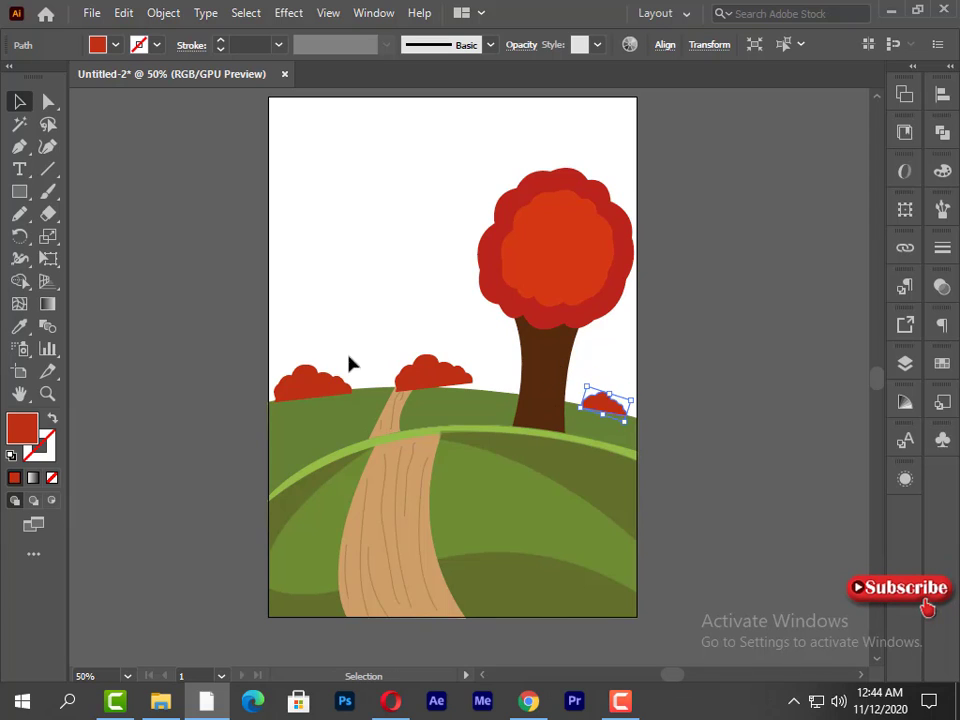
- Tilt the middle bush clockwise, scale it down slightly and seat it on the back hill clear of the road
{"action": "left_click", "coordinate": [432, 372]}
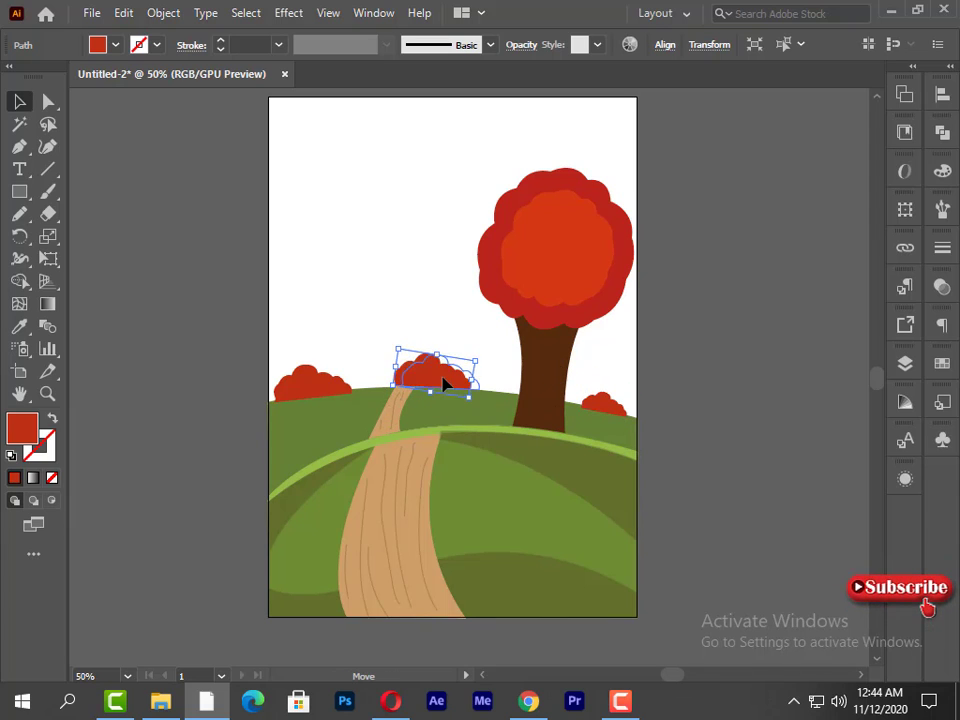
{"action": "left_click_drag", "start_coordinate": [444, 386], "coordinate": [466, 394]}
{"action": "left_click", "coordinate": [380, 332]}
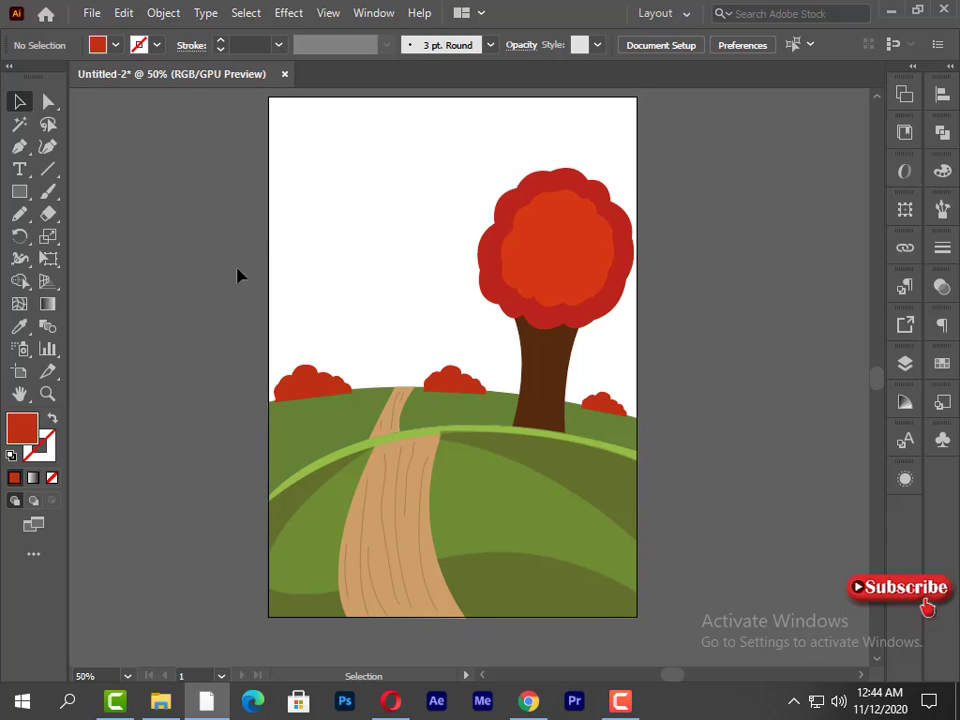
- Select the unfilled sky shape and apply a linear white-to-black gradient fill to it
{"action": "left_click", "coordinate": [328, 279]}
{"action": "left_click", "coordinate": [373, 13]}
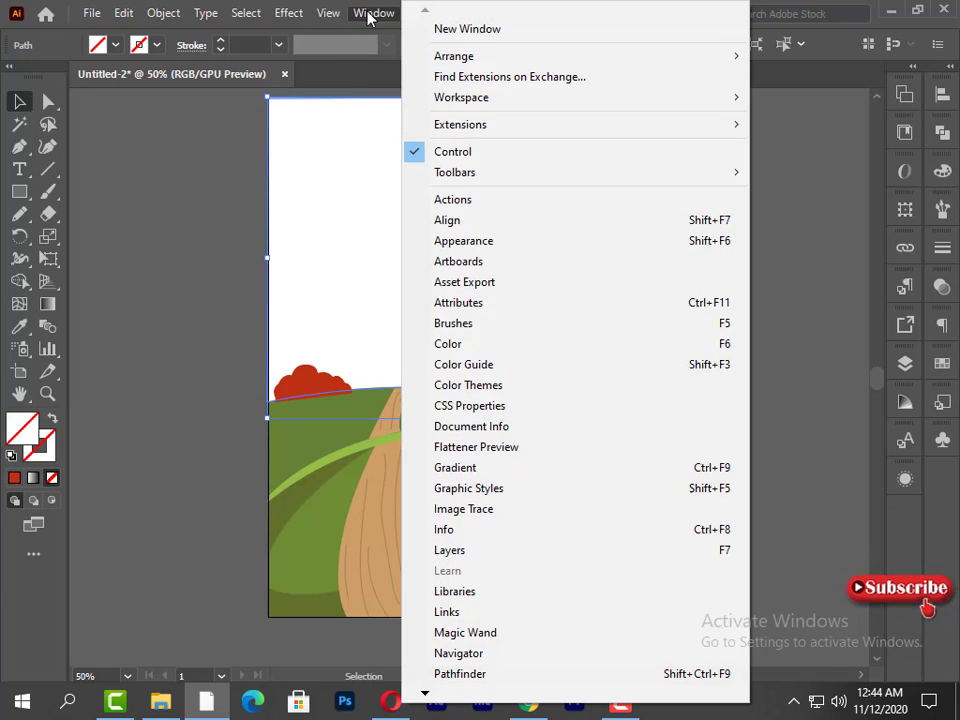
{"action": "left_click", "coordinate": [411, 472]}
{"action": "left_click_drag", "start_coordinate": [339, 311], "coordinate": [447, 295]}
{"action": "left_click_drag", "start_coordinate": [235, 215], "coordinate": [258, 205]}
{"action": "left_click", "coordinate": [100, 345]}
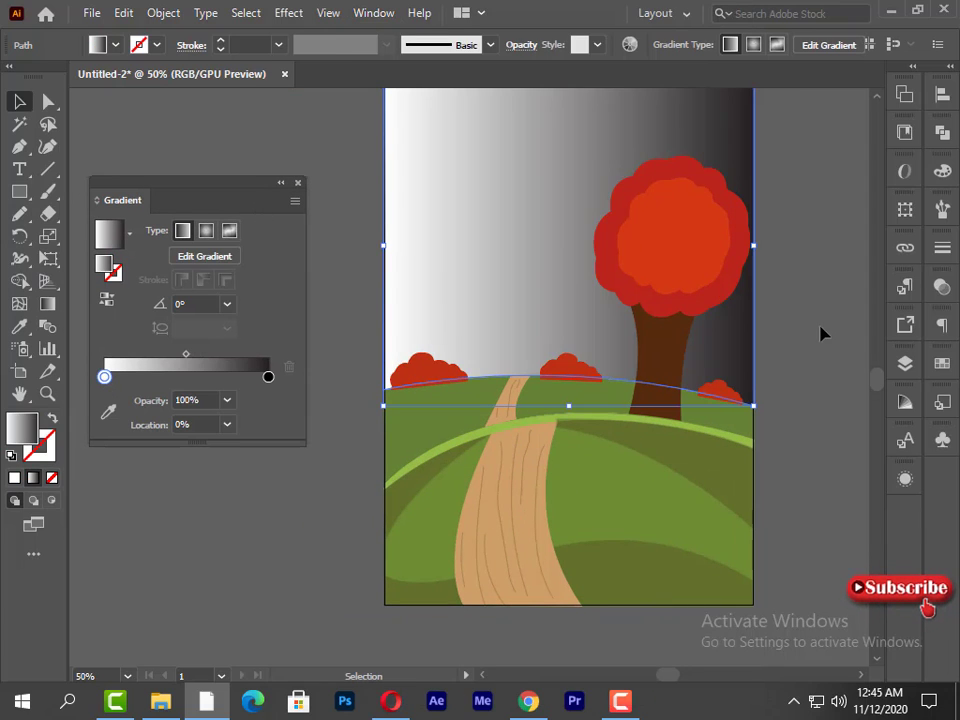
- Change the sky gradient's white stop to a muted purple with CMYK values C 53.33, M 57, Y 0, K 0
{"action": "left_click", "coordinate": [938, 174]}
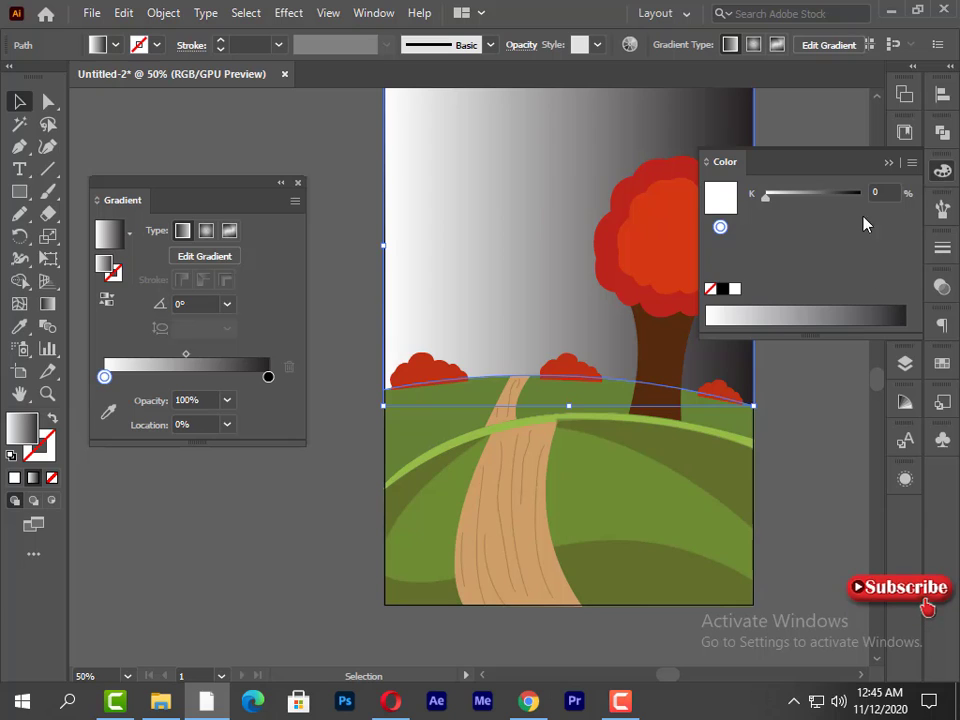
{"action": "left_click", "coordinate": [911, 162]}
{"action": "left_click", "coordinate": [793, 257]}
{"action": "left_click", "coordinate": [790, 263]}
{"action": "left_click", "coordinate": [852, 240]}
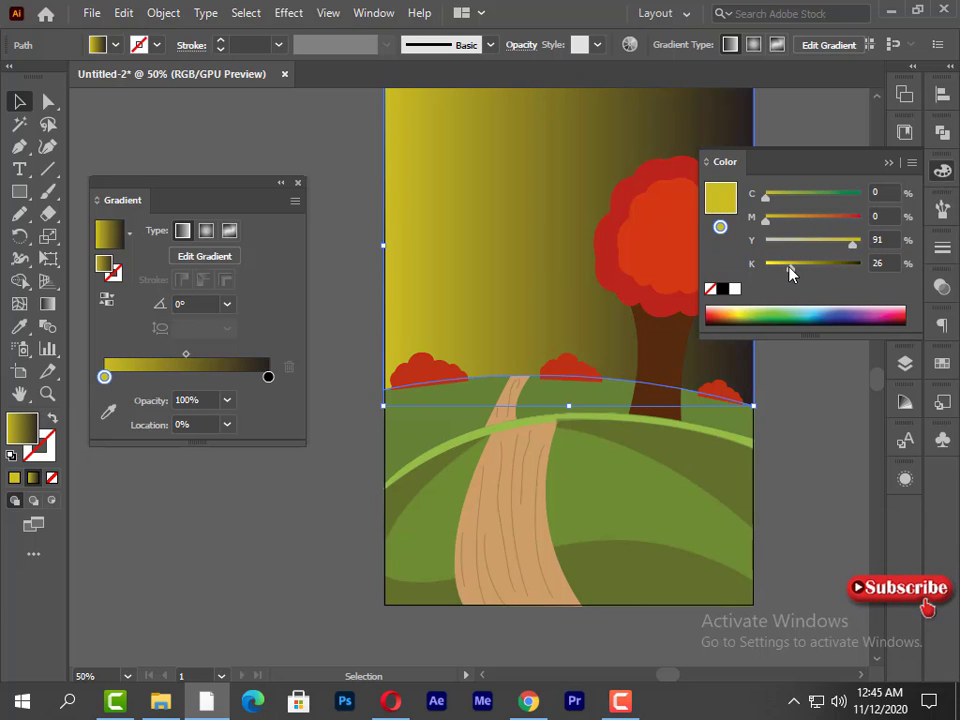
{"action": "left_click", "coordinate": [738, 318]}
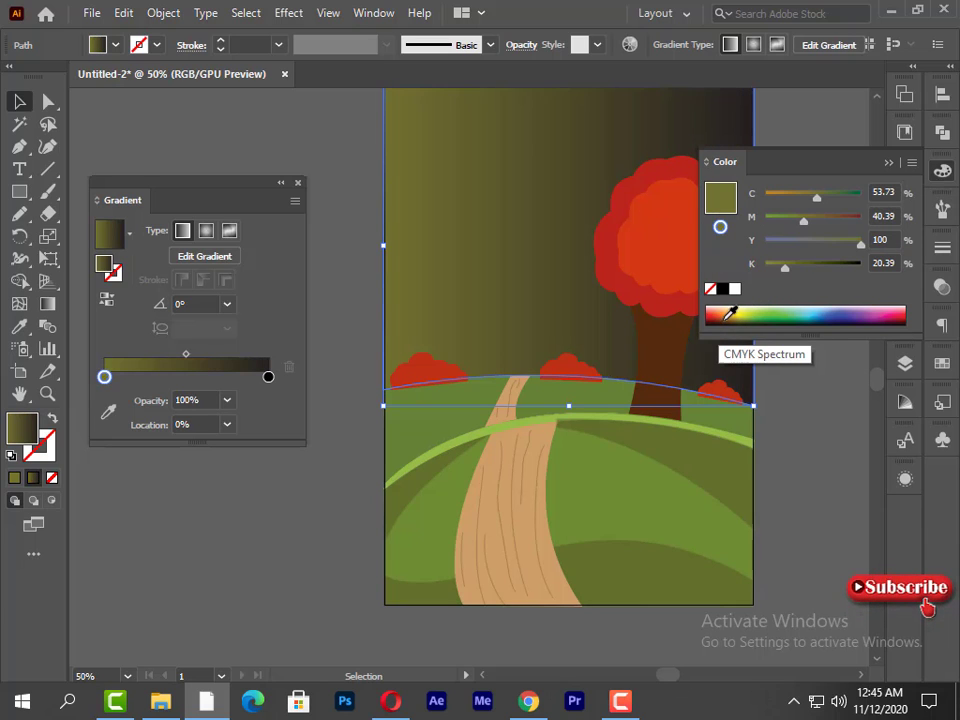
{"action": "left_click", "coordinate": [853, 314]}
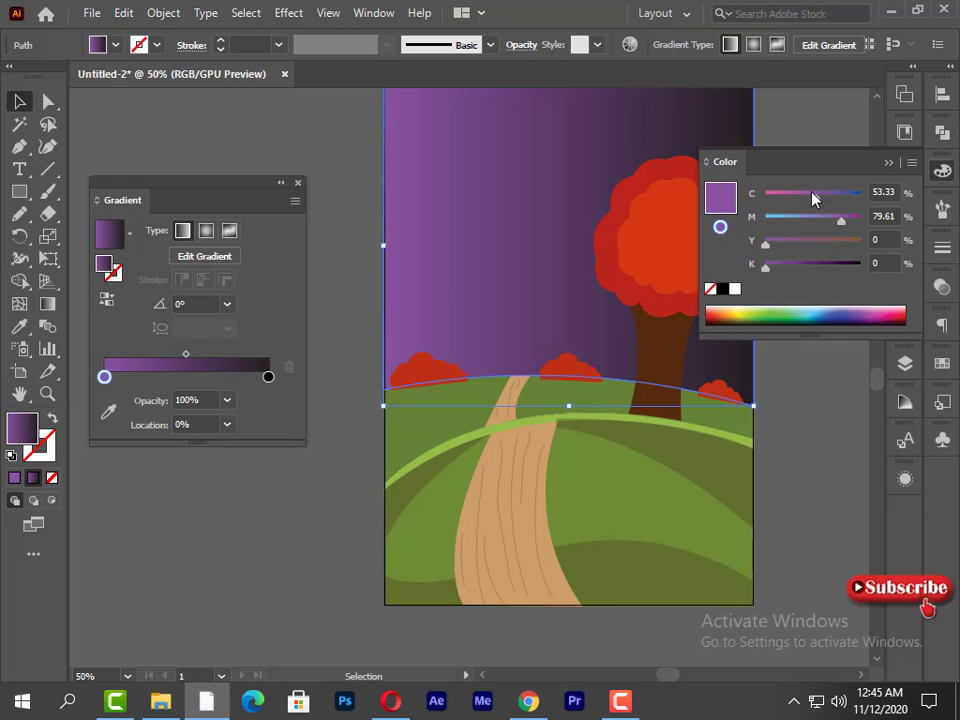
{"action": "left_click_drag", "start_coordinate": [841, 230], "coordinate": [822, 226]}
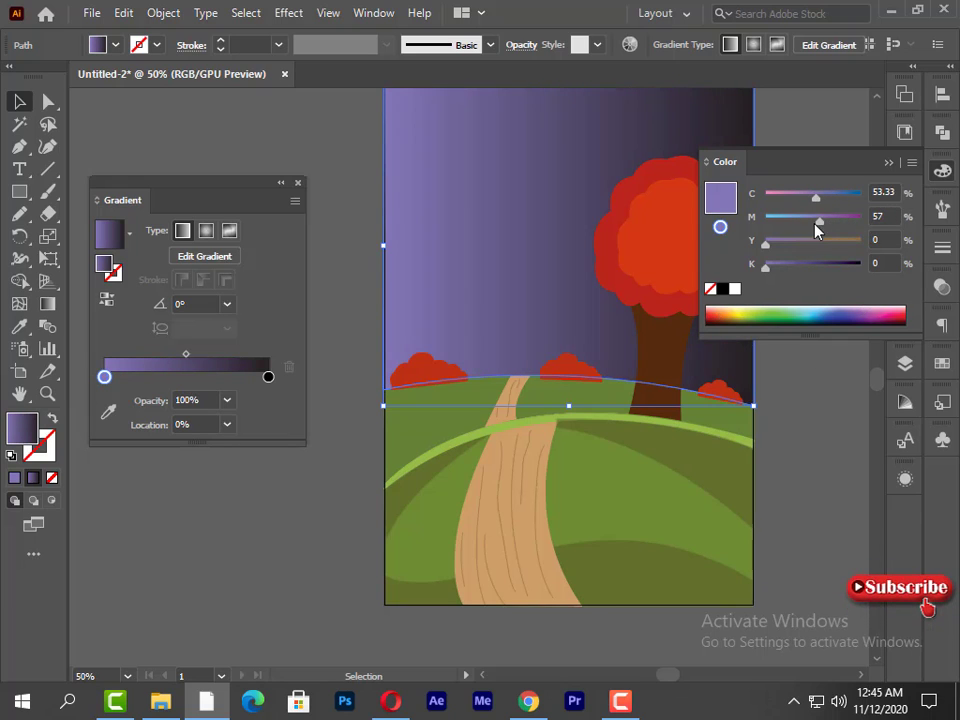
- Change the sky gradient's black end stop to brown, then lighten it to a soft tan
{"action": "left_click", "coordinate": [268, 376]}
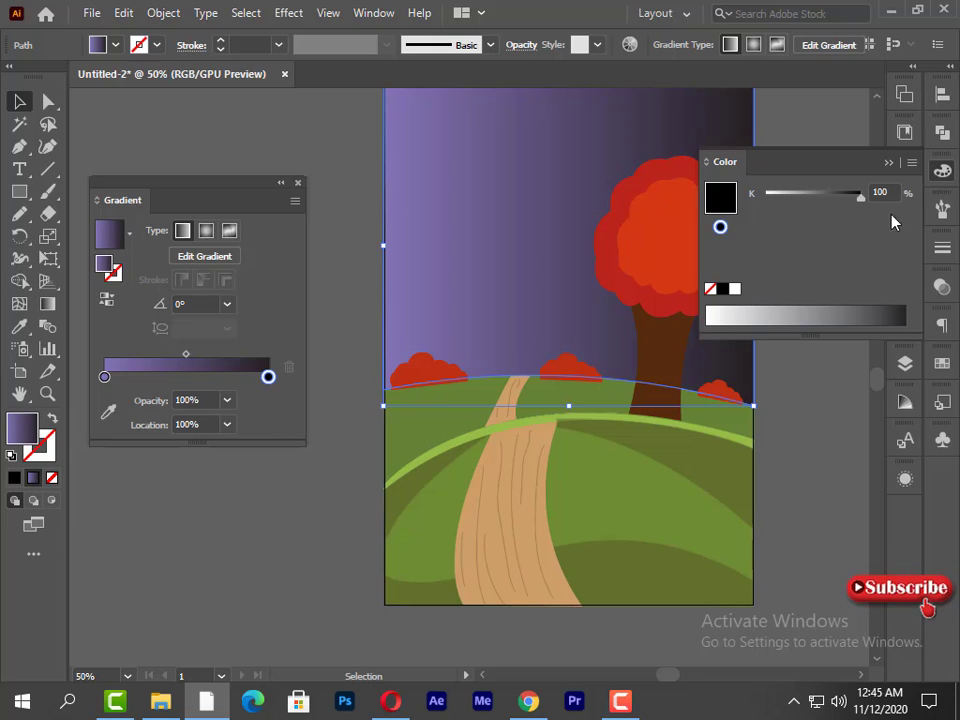
{"action": "left_click", "coordinate": [911, 159]}
{"action": "left_click", "coordinate": [775, 253]}
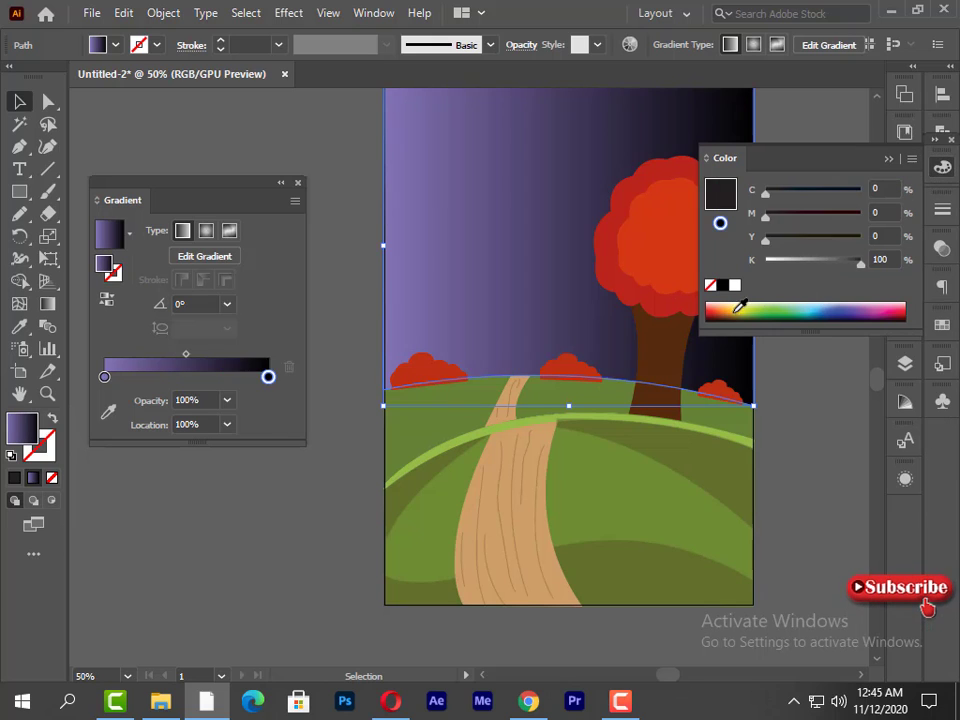
{"action": "left_click", "coordinate": [765, 303]}
{"action": "left_click_drag", "start_coordinate": [815, 262], "coordinate": [770, 262]}
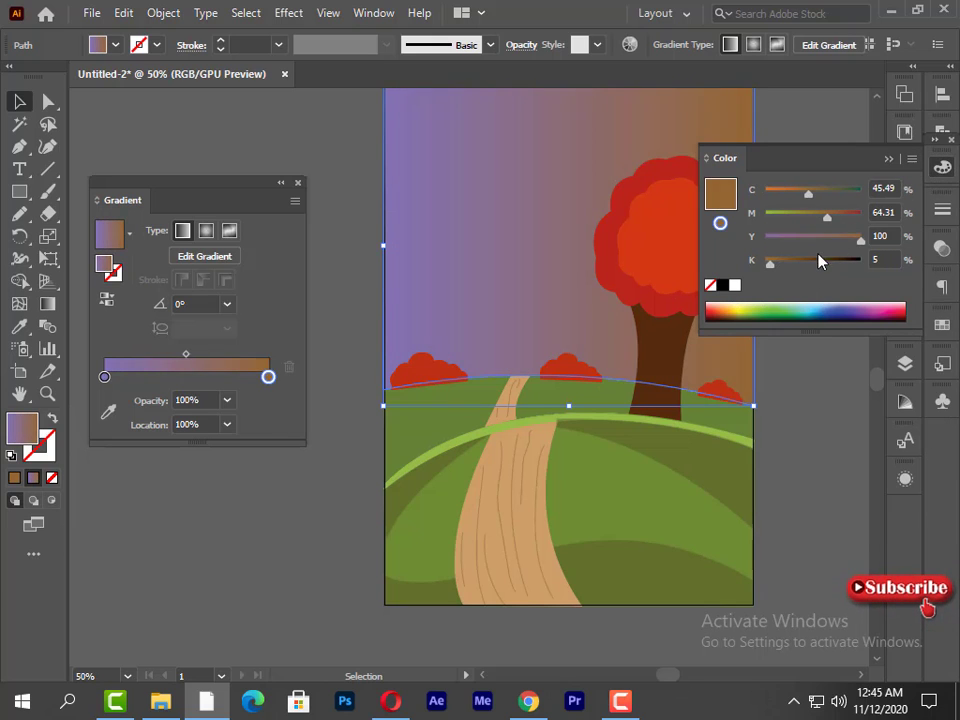
{"action": "left_click_drag", "start_coordinate": [861, 239], "coordinate": [801, 192]}
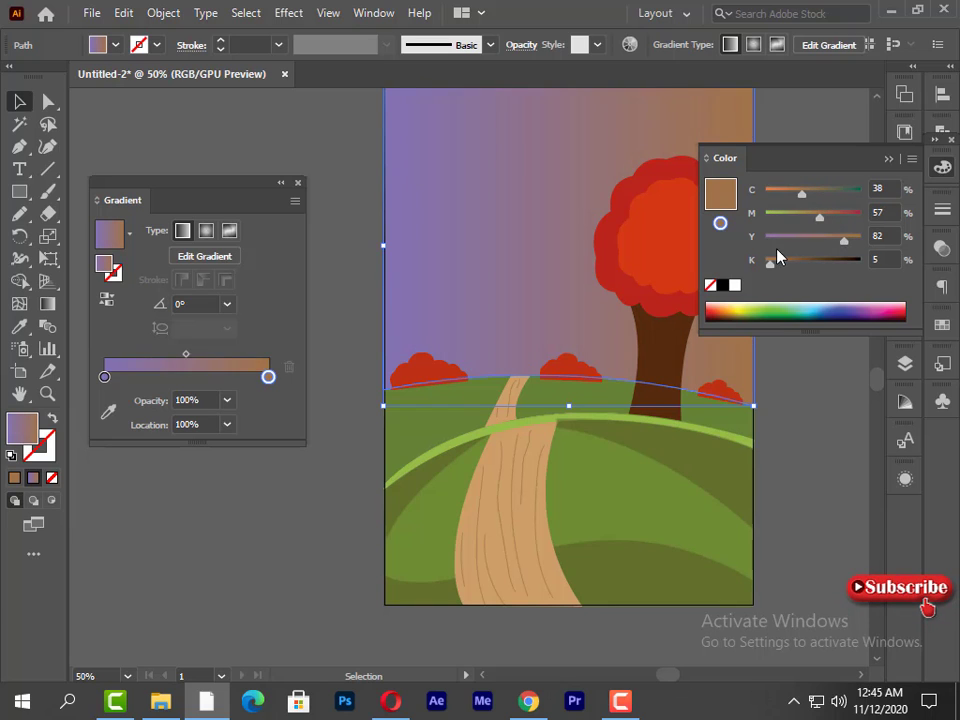
{"action": "left_click", "coordinate": [911, 159]}
{"action": "left_click", "coordinate": [790, 232]}
{"action": "left_click_drag", "start_coordinate": [838, 251], "coordinate": [811, 221]}
{"action": "left_click", "coordinate": [888, 159]}
- Redirect the sky gradient vertically so purple starts just above the hills and fades up to tan
{"action": "key", "text": "g"}
{"action": "left_click_drag", "start_coordinate": [555, 129], "coordinate": [555, 272]}
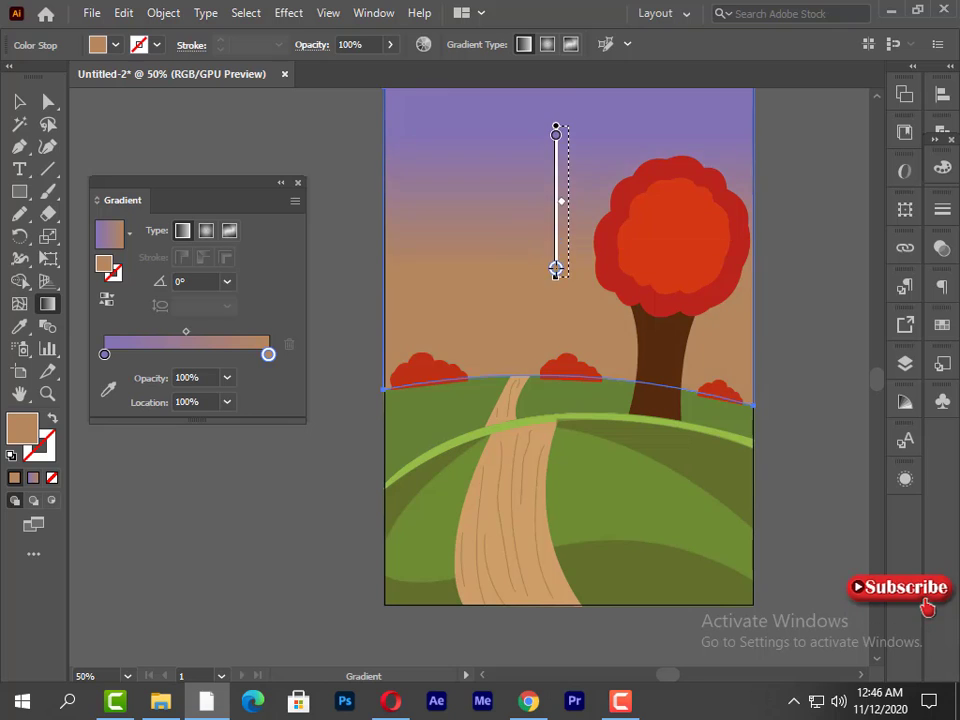
{"action": "left_click_drag", "start_coordinate": [565, 353], "coordinate": [561, 175]}
{"action": "left_click", "coordinate": [15, 103]}
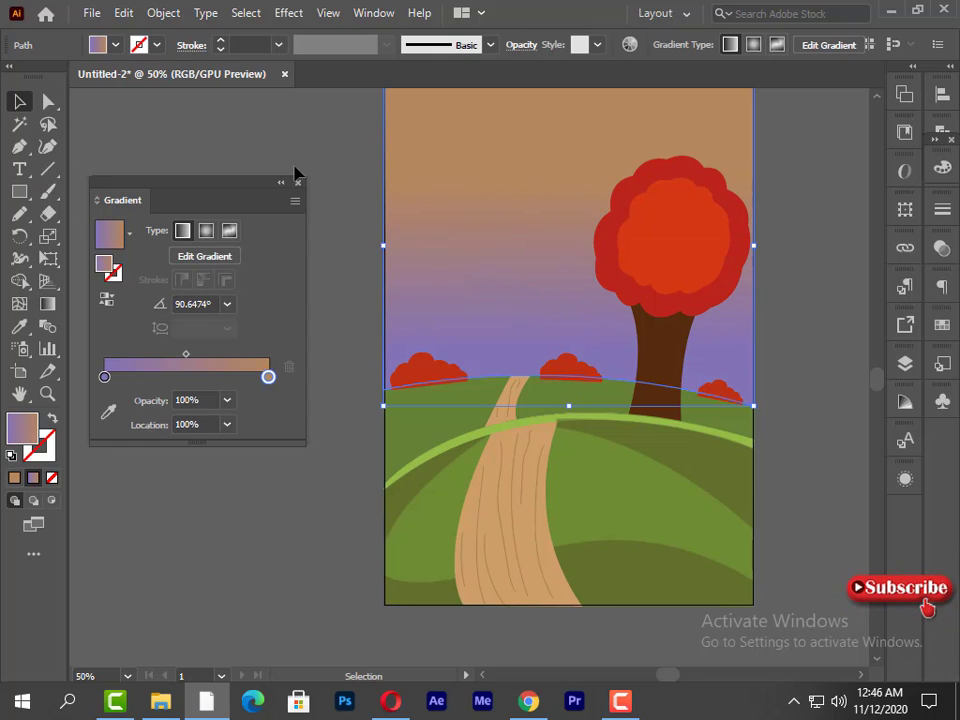
- Close the gradient settings and lower the sky shape's opacity to 95%
{"action": "left_click", "coordinate": [298, 183]}
{"action": "left_click", "coordinate": [521, 44]}
{"action": "left_click", "coordinate": [510, 76]}
{"action": "mouse_move", "coordinate": [506, 98]}
{"action": "left_mouse_down"}
{"action": "mouse_move", "coordinate": [484, 98]}
{"action": "mouse_move", "coordinate": [501, 98]}
{"action": "left_mouse_up"}
{"action": "left_click", "coordinate": [289, 250]}
{"action": "left_click", "coordinate": [510, 77]}
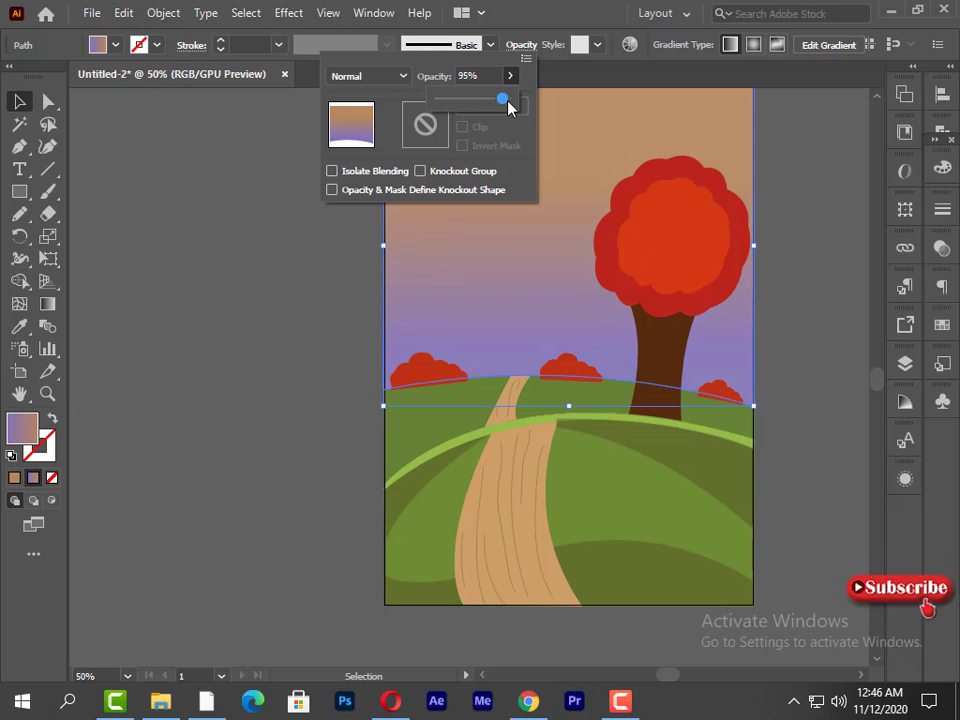
- Stretch the sky shape's lower edge slightly down over the back hill's crest and deselect it
{"action": "left_click", "coordinate": [308, 315]}
{"action": "left_click", "coordinate": [308, 315]}
{"action": "left_click", "coordinate": [308, 315]}
{"action": "left_click", "coordinate": [526, 307]}
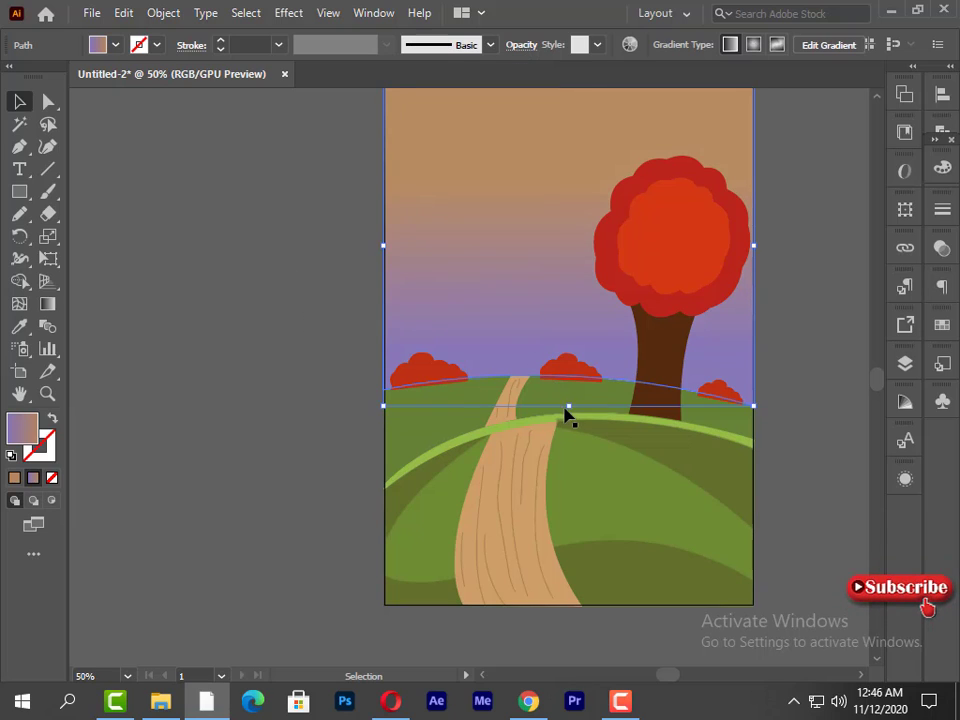
{"action": "left_click", "coordinate": [316, 346]}
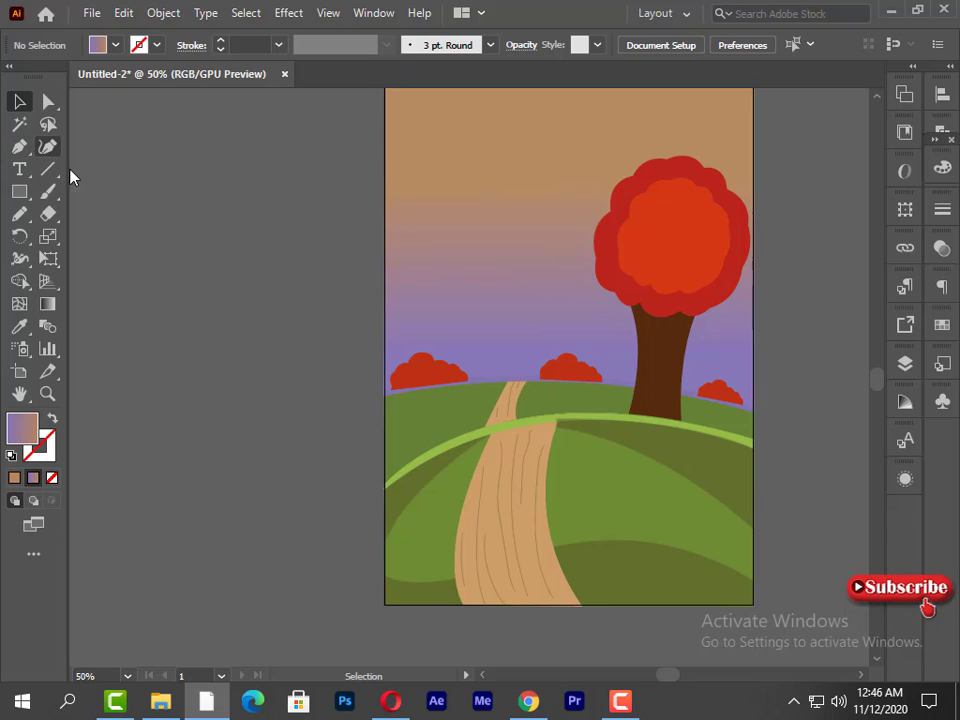
- Draw a thin pointed cloud streak with the Pen tool, tapering inward from the sky's upper left edge
{"action": "left_click", "coordinate": [20, 148]}
{"action": "left_click", "coordinate": [384, 141]}
{"action": "key", "text": "ctrl+z"}
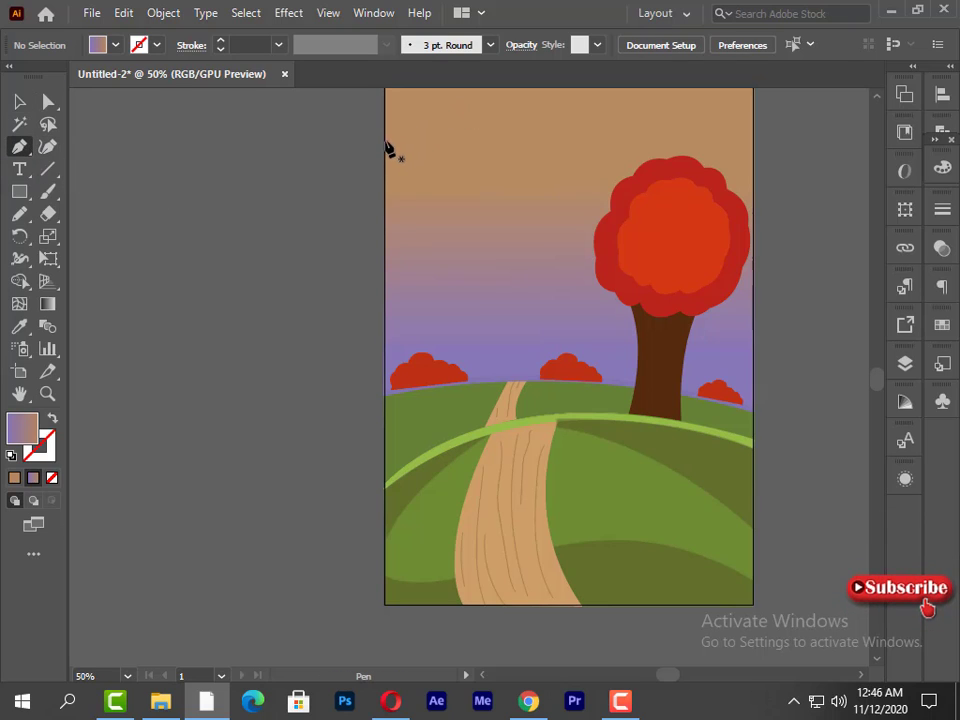
{"action": "left_click", "coordinate": [385, 140]}
{"action": "left_click", "coordinate": [551, 138]}
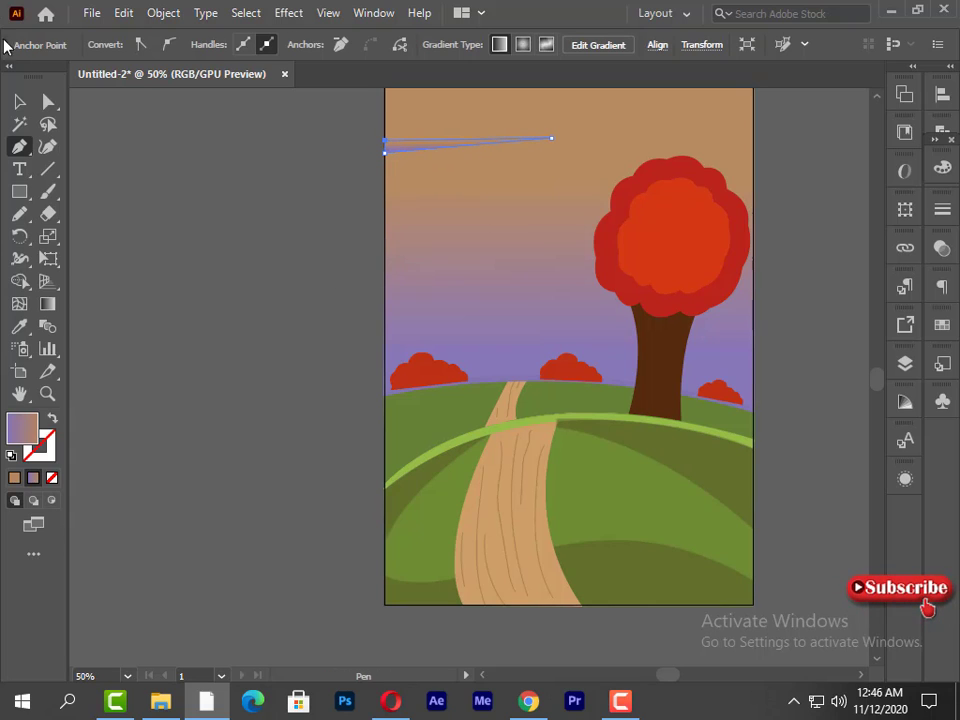
- Duplicate the cloud streak twice, placing the copies lower along the sky's left edge
{"action": "left_click", "coordinate": [19, 101]}
{"action": "left_click", "coordinate": [409, 209]}
{"action": "left_click_drag", "start_coordinate": [402, 147], "coordinate": [389, 295]}
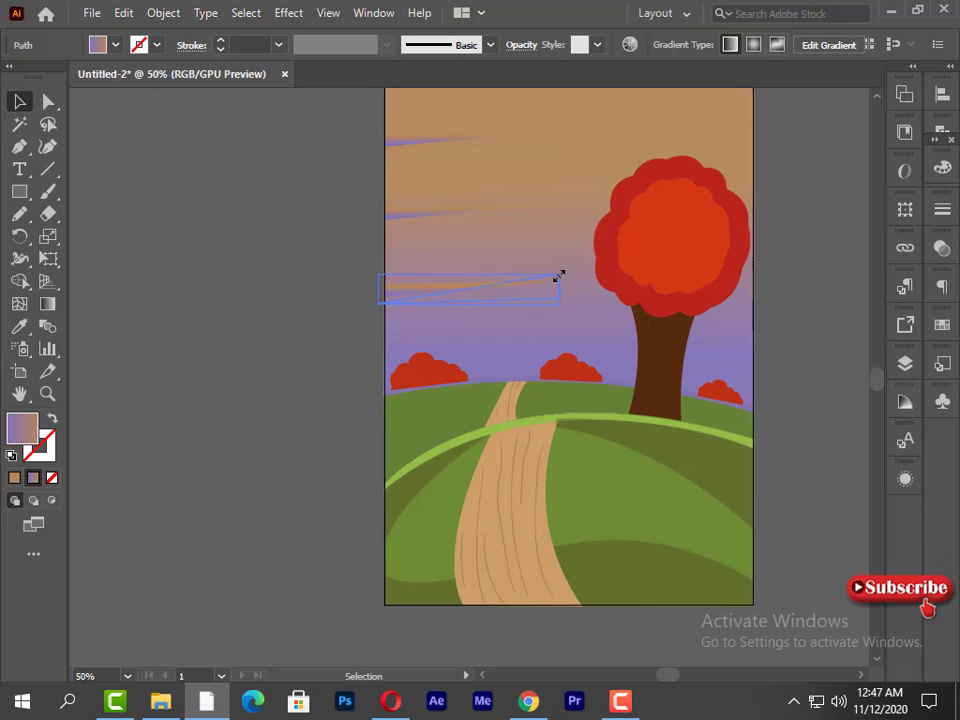
- Turn the lowest streak to point left, place it and a copy along the sky's right edge, and add another lower left streak
{"action": "mouse_move", "coordinate": [552, 285]}
{"action": "left_mouse_down"}
{"action": "mouse_move", "coordinate": [647, 171]}
{"action": "mouse_move", "coordinate": [752, 151]}
{"action": "left_mouse_up"}
{"action": "mouse_move", "coordinate": [735, 160]}
{"action": "left_mouse_down"}
{"action": "mouse_move", "coordinate": [720, 317]}
{"action": "mouse_move", "coordinate": [731, 323]}
{"action": "left_mouse_up"}
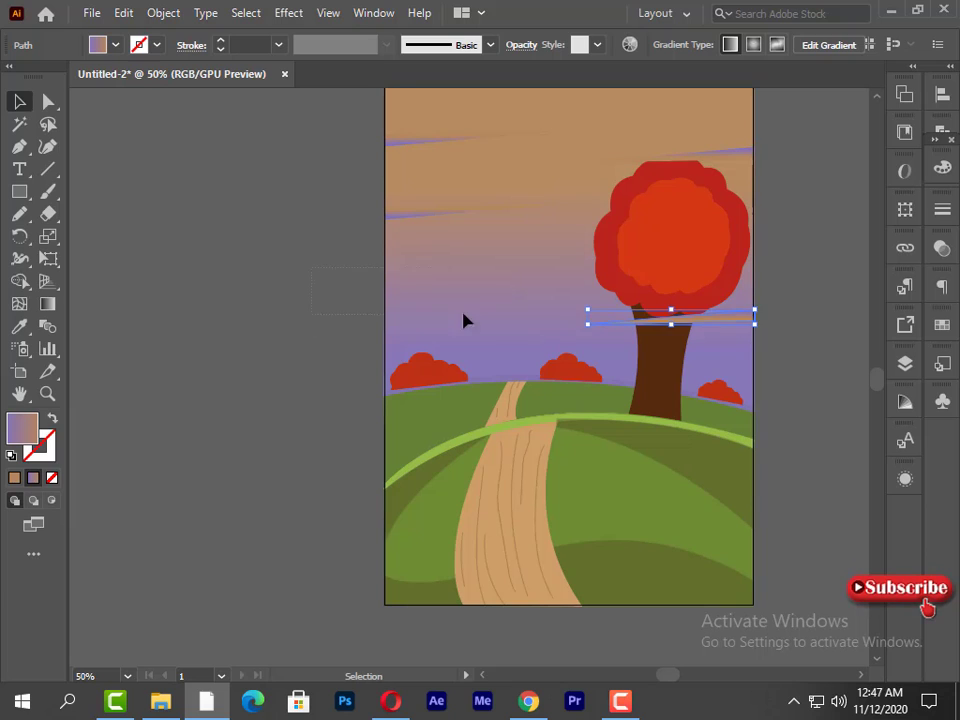
{"action": "left_click", "coordinate": [420, 225]}
{"action": "mouse_move", "coordinate": [420, 225]}
{"action": "left_mouse_down"}
{"action": "mouse_move", "coordinate": [416, 313]}
{"action": "mouse_move", "coordinate": [410, 290]}
{"action": "left_mouse_up"}
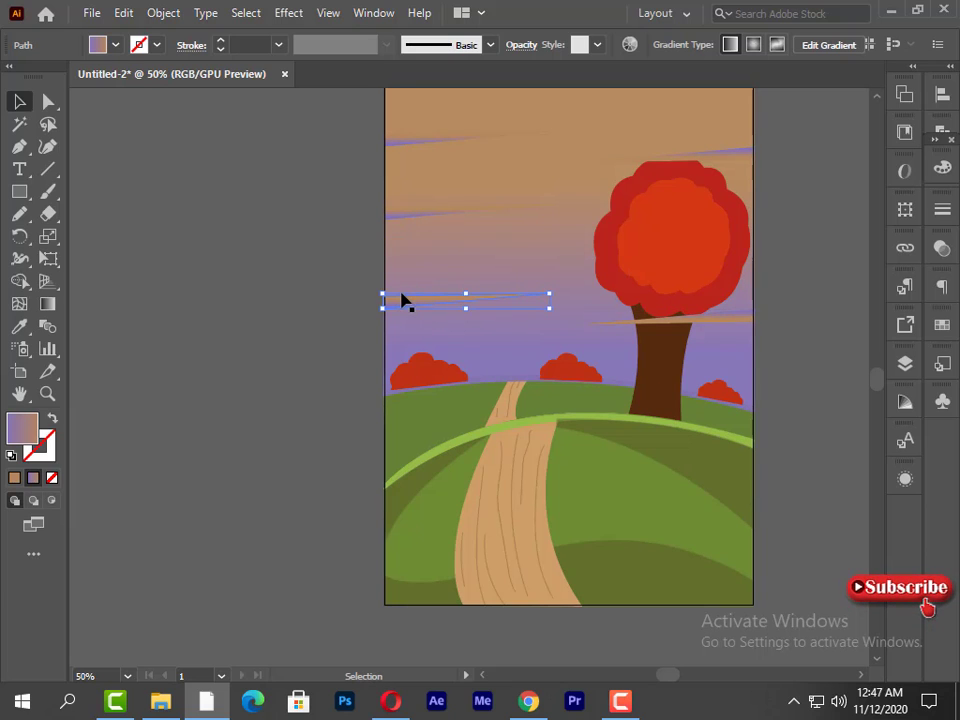
- Select all five cloud streaks together and change their gradient's tan stop to white
{"action": "left_click_drag", "start_coordinate": [370, 213], "coordinate": [412, 305]}
{"action": "left_click", "coordinate": [483, 311], "text": "shift"}
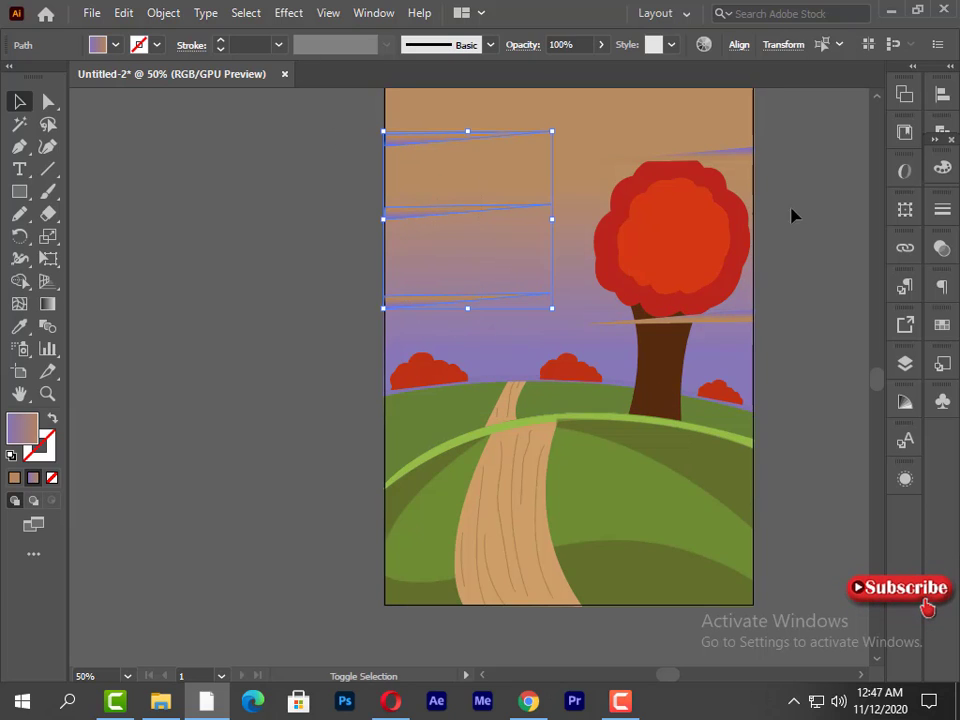
{"action": "mouse_move", "coordinate": [793, 145]}
{"action": "left_mouse_down"}
{"action": "mouse_move", "coordinate": [755, 157]}
{"action": "mouse_move", "coordinate": [742, 337]}
{"action": "left_mouse_up"}
{"action": "left_click", "coordinate": [733, 351], "text": "shift"}
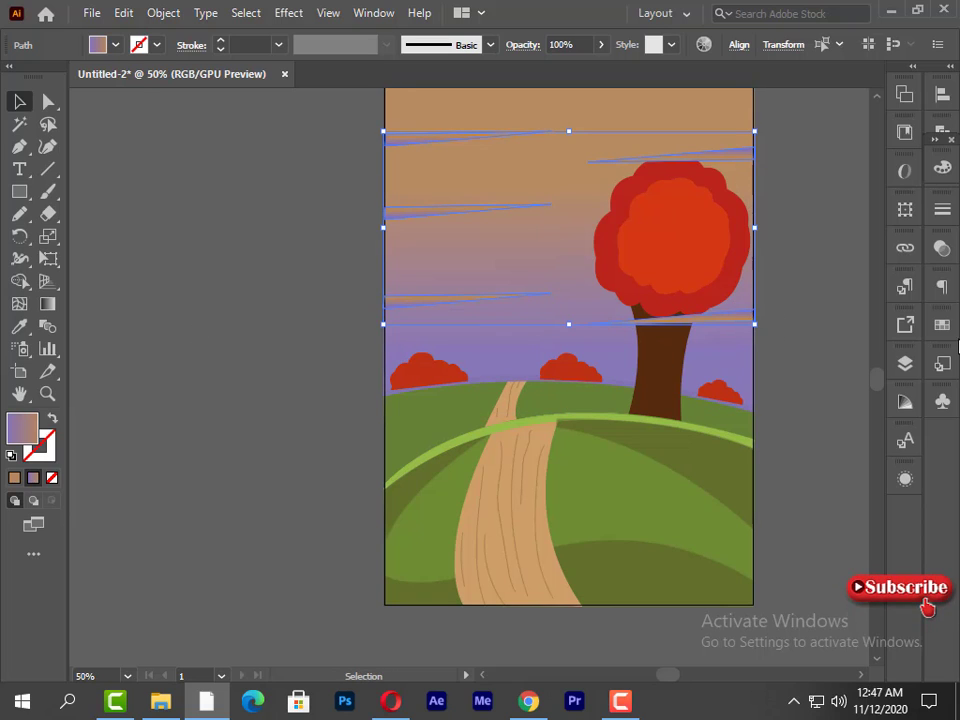
{"action": "left_click", "coordinate": [942, 168]}
{"action": "left_click", "coordinate": [735, 286]}
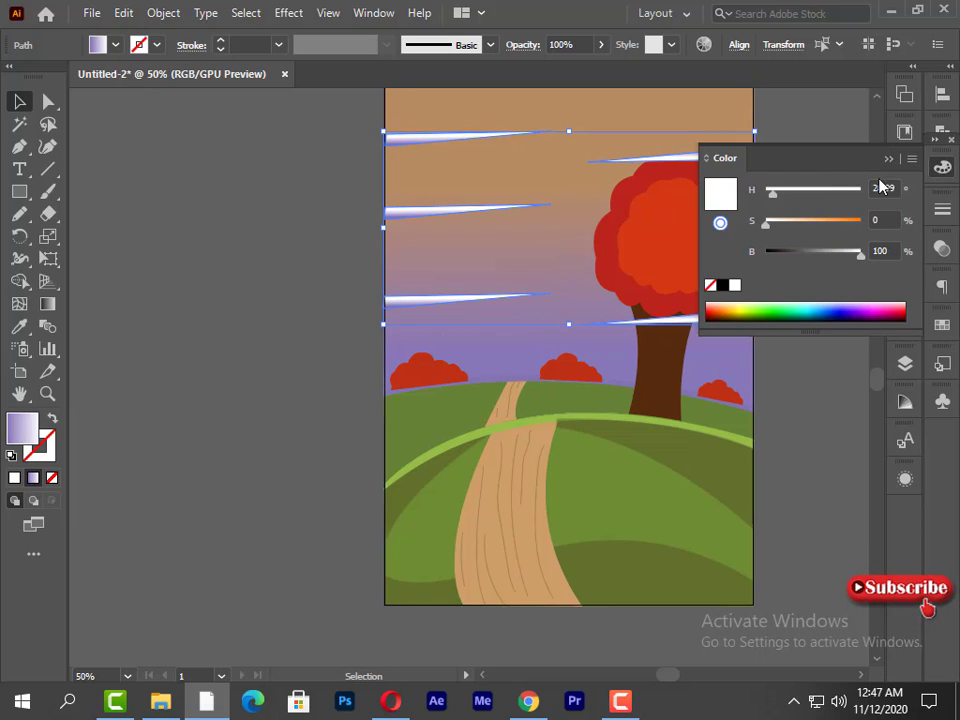
{"action": "left_click", "coordinate": [888, 160]}
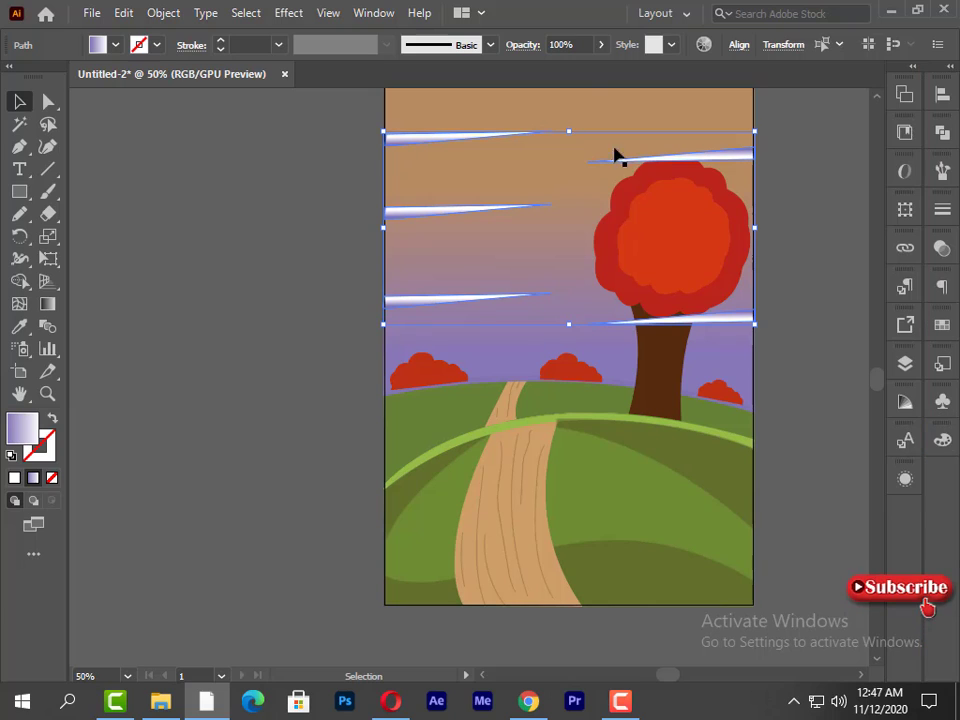
- Lower the selected cloud streaks' opacity to 22% and switch their fill to solid white
{"action": "left_click", "coordinate": [601, 44]}
{"action": "left_click", "coordinate": [556, 68]}
{"action": "left_click_drag", "start_coordinate": [556, 68], "coordinate": [542, 69]}
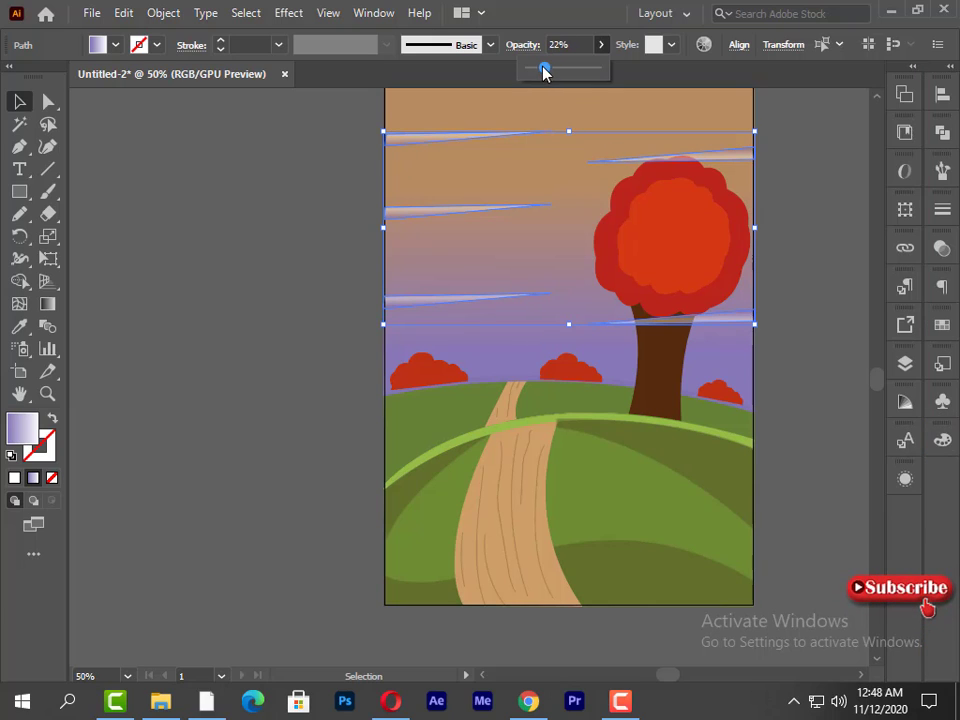
{"action": "key", "text": "F6"}
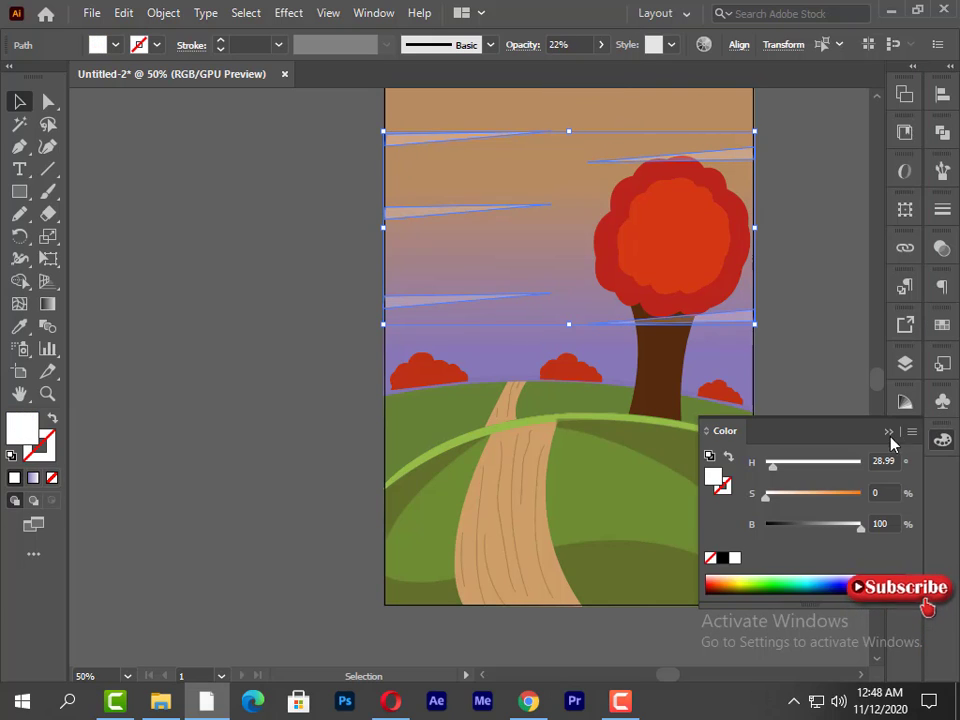
- Raise the selected cloud streaks' opacity to 31% and deselect them
{"action": "left_click", "coordinate": [889, 433]}
{"action": "left_click", "coordinate": [601, 44]}
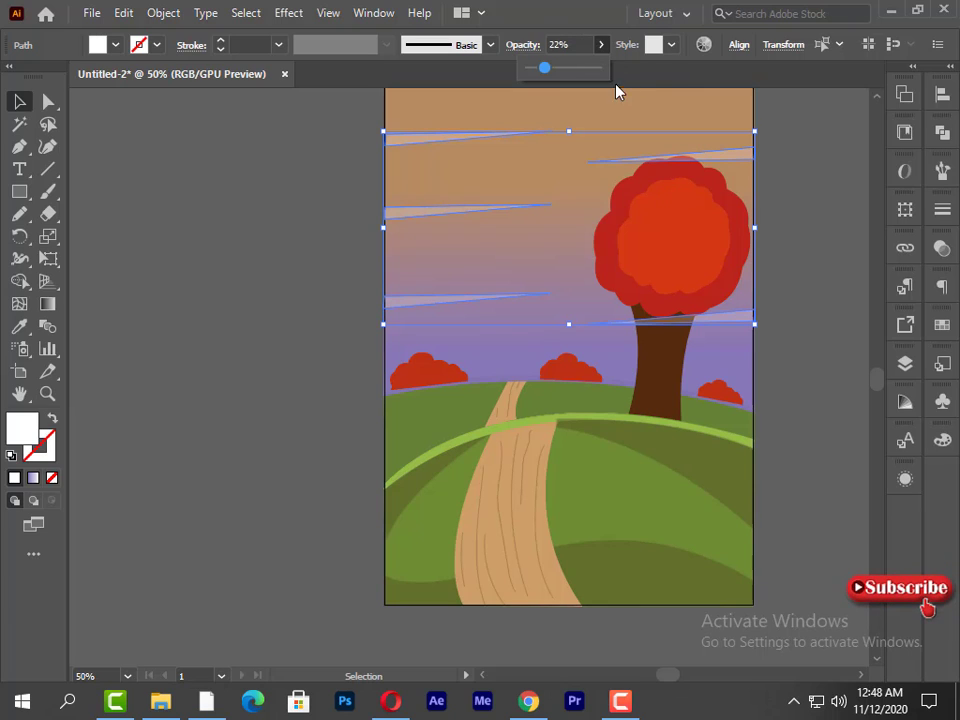
{"action": "left_click_drag", "start_coordinate": [544, 68], "coordinate": [551, 68]}
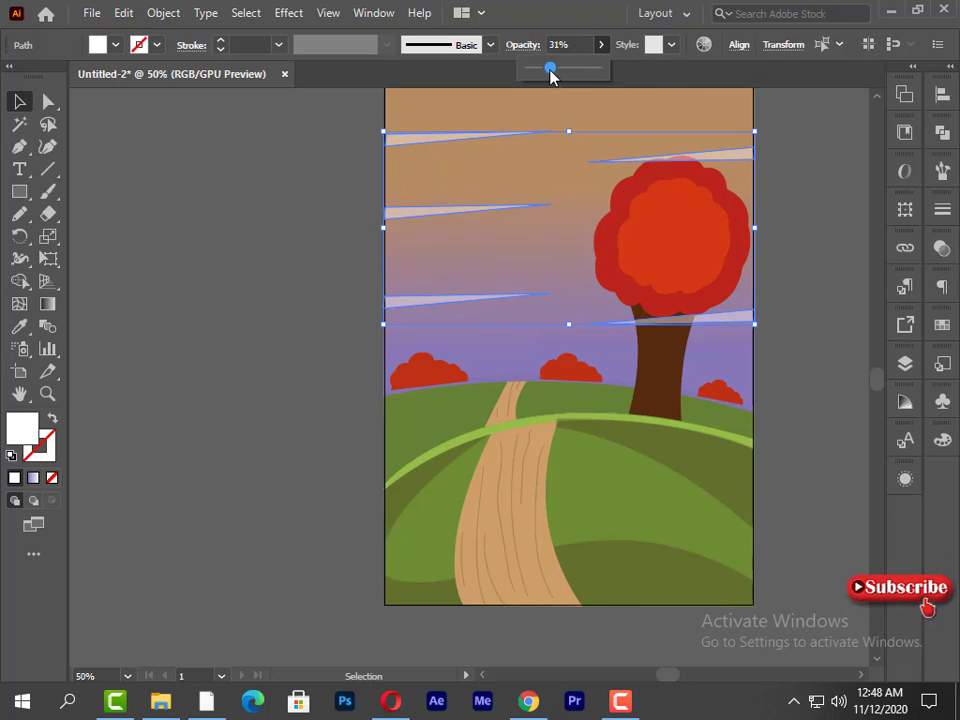
{"action": "left_click", "coordinate": [296, 277]}
- Try to place the lower right cloud streak behind the tree trunk by sending it backward and to the back
{"action": "left_click", "coordinate": [735, 321]}
{"action": "right_click", "coordinate": [735, 321]}
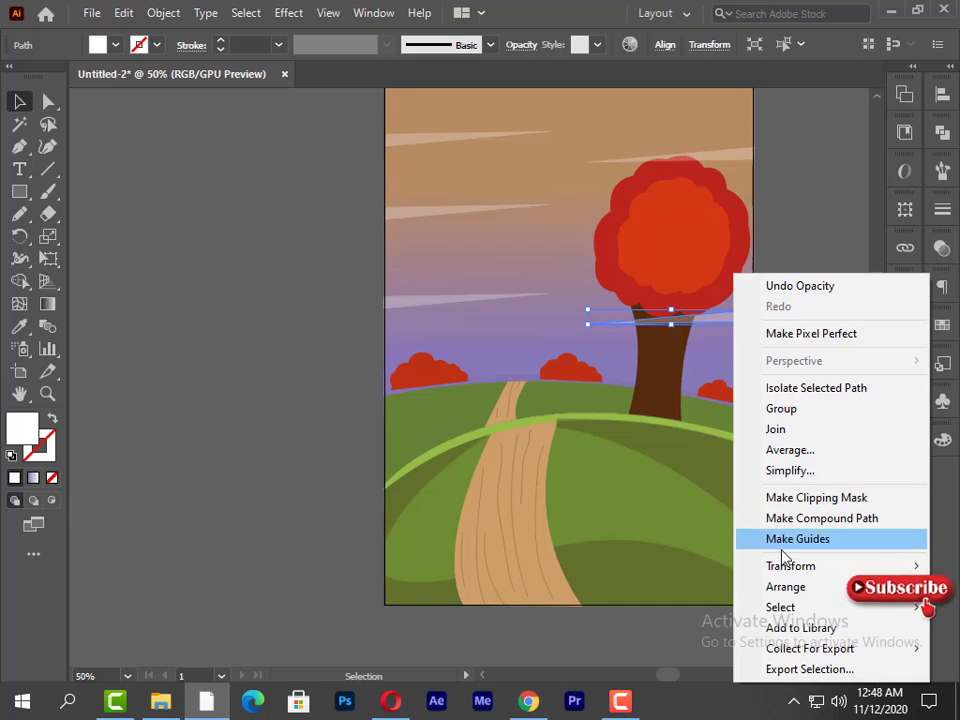
{"action": "mouse_move", "coordinate": [785, 587]}
{"action": "left_click", "coordinate": [559, 628]}
{"action": "right_click", "coordinate": [677, 306]}
{"action": "mouse_move", "coordinate": [729, 586]}
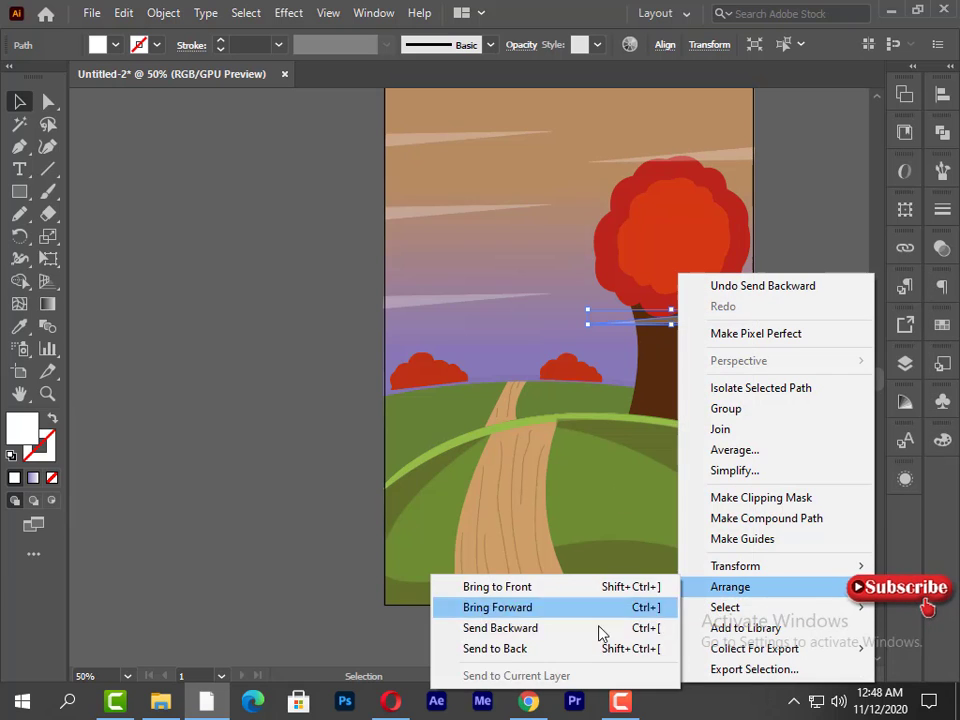
{"action": "left_click", "coordinate": [590, 648]}
- Move the lower right cloud streak forward in the stacking order and bring it to the front
{"action": "right_click", "coordinate": [715, 318]}
{"action": "mouse_move", "coordinate": [787, 589]}
{"action": "left_click", "coordinate": [606, 607]}
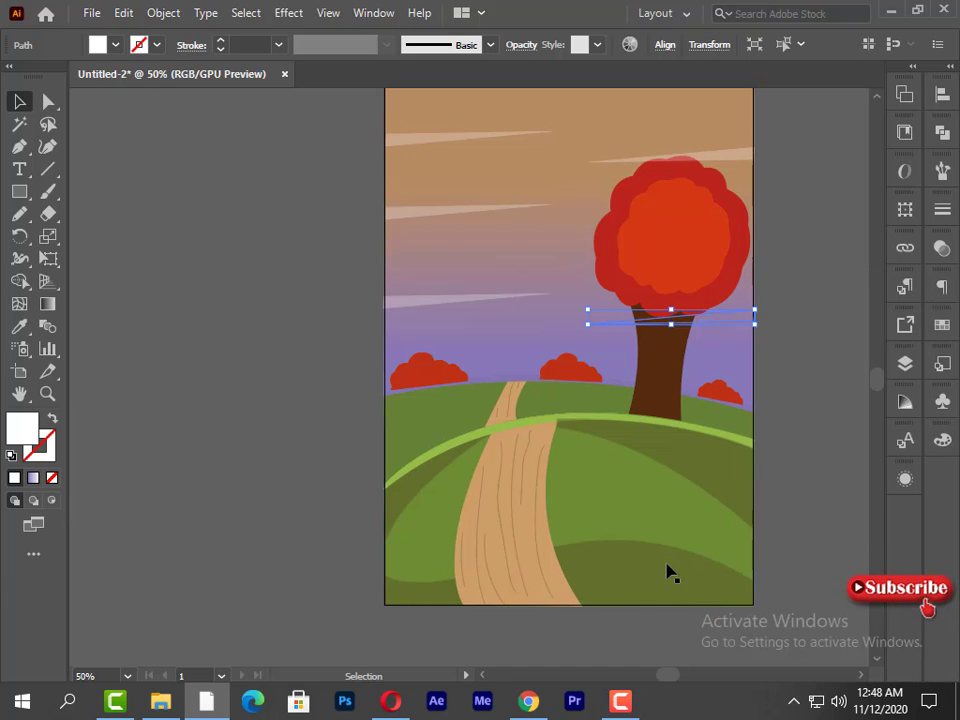
{"action": "right_click", "coordinate": [658, 274]}
{"action": "mouse_move", "coordinate": [710, 587]}
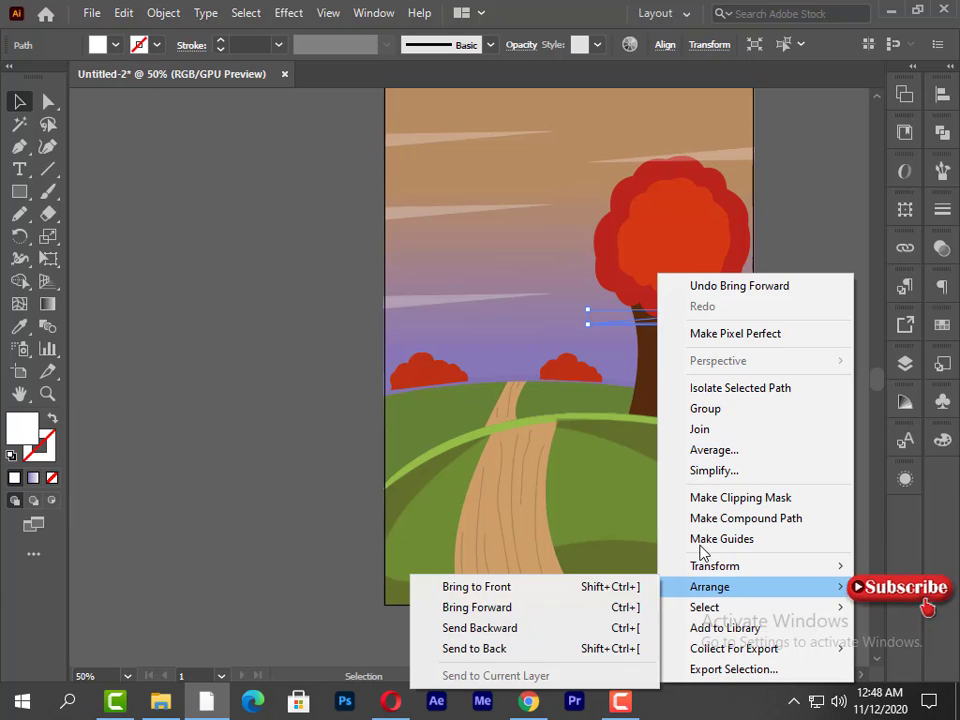
{"action": "left_click", "coordinate": [625, 607]}
{"action": "right_click", "coordinate": [560, 343]}
{"action": "mouse_move", "coordinate": [614, 587]}
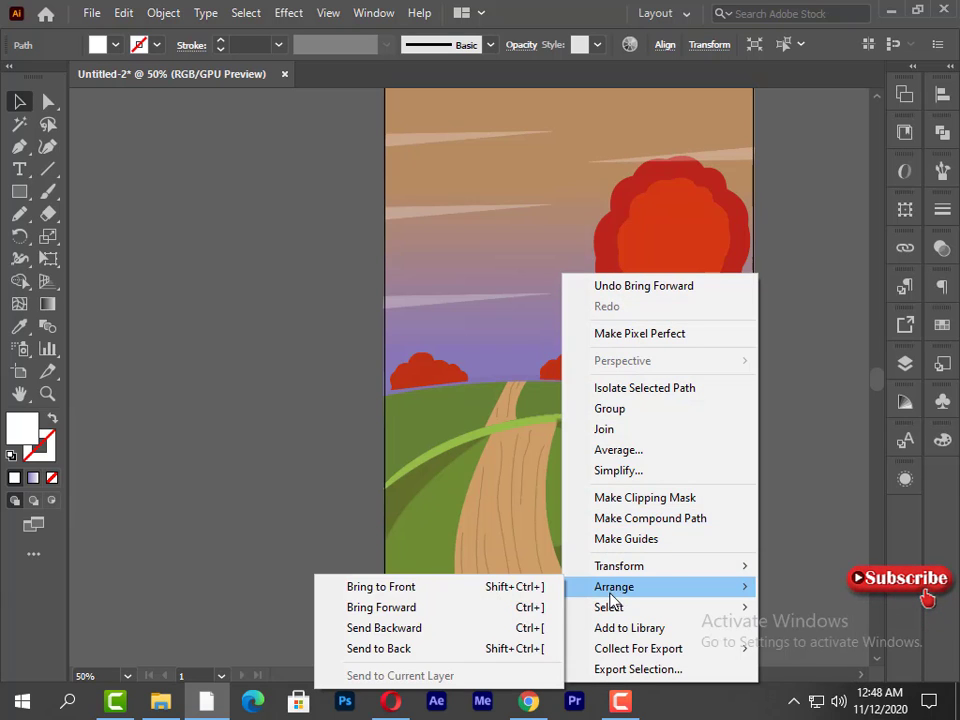
{"action": "left_click", "coordinate": [456, 634]}
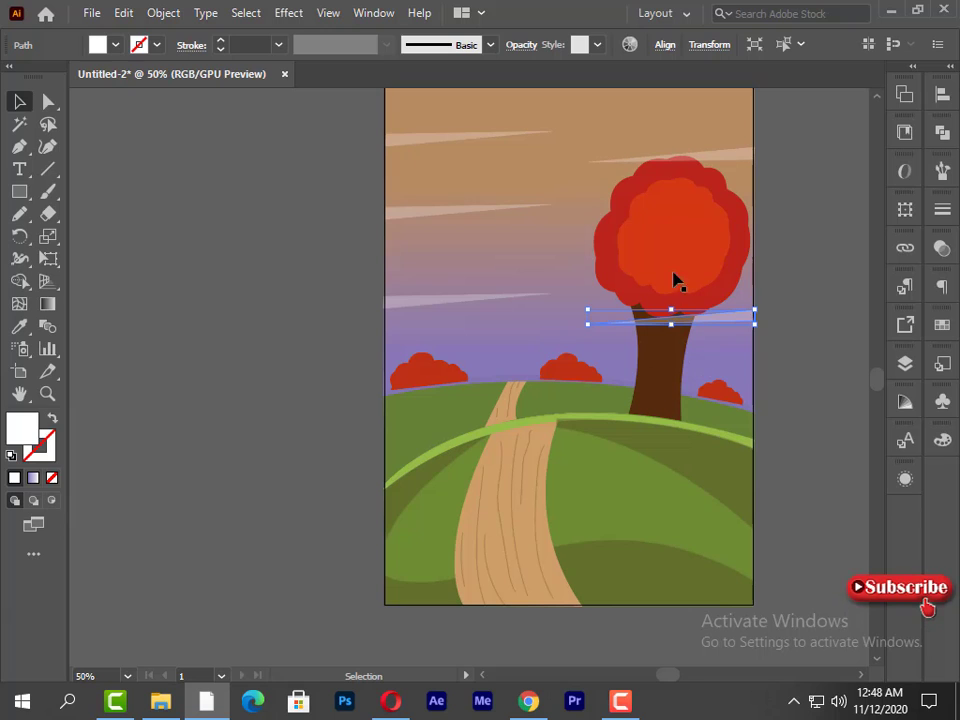
- Add both crown shapes and the trunk to the streak selection and bring them all to the front
{"action": "left_click", "coordinate": [666, 214], "text": "shift"}
{"action": "left_click", "coordinate": [669, 303], "text": "shift"}
{"action": "left_click", "coordinate": [669, 377], "text": "shift"}
{"action": "right_click", "coordinate": [666, 377]}
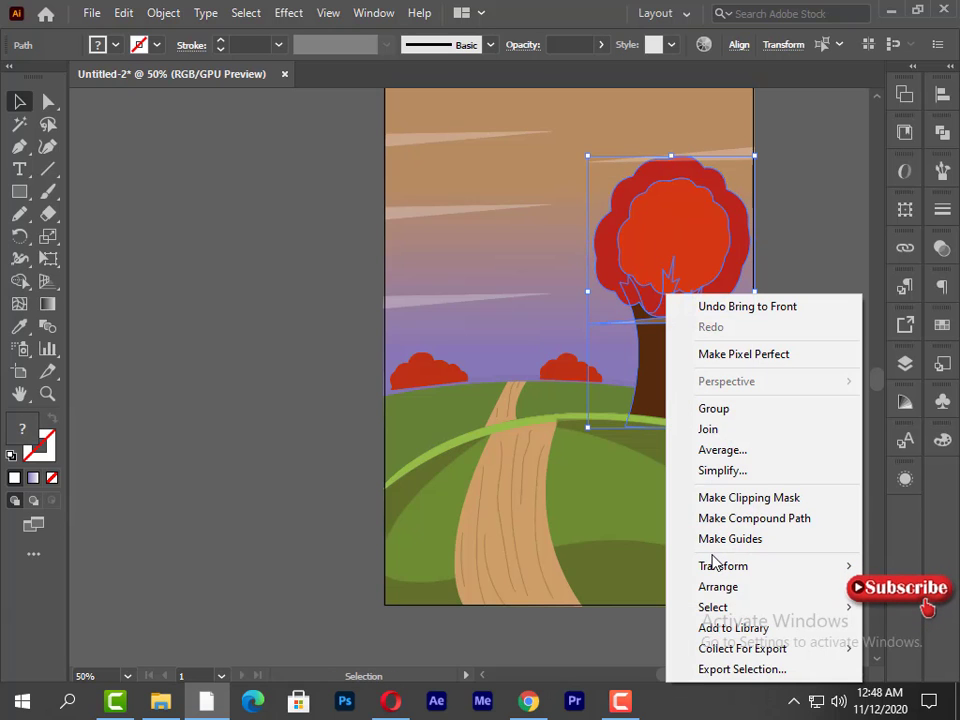
{"action": "mouse_move", "coordinate": [710, 590]}
{"action": "left_click", "coordinate": [591, 607]}
{"action": "right_click", "coordinate": [638, 362]}
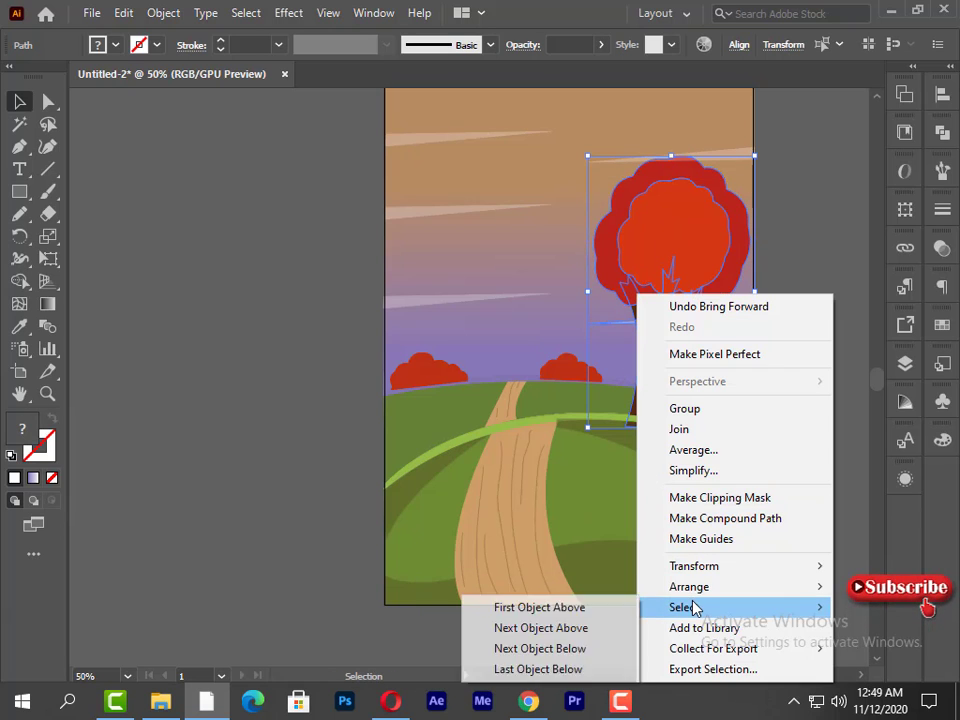
{"action": "left_click", "coordinate": [553, 590]}
{"action": "left_click", "coordinate": [680, 437]}
{"action": "left_click", "coordinate": [679, 438]}
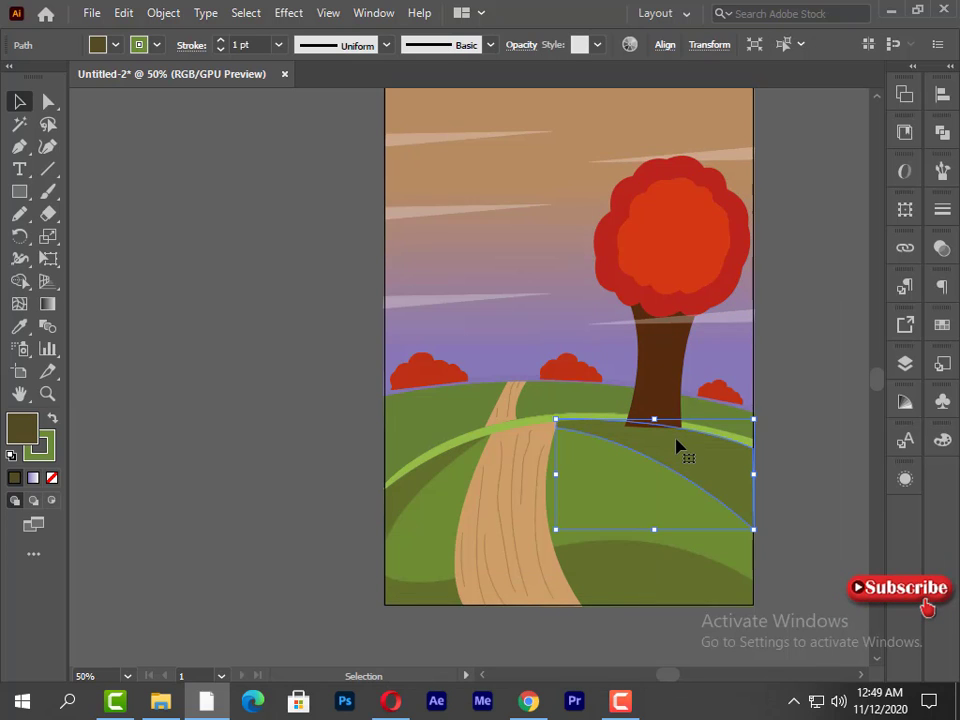
{"action": "right_click", "coordinate": [682, 437]}
{"action": "left_click", "coordinate": [437, 450]}
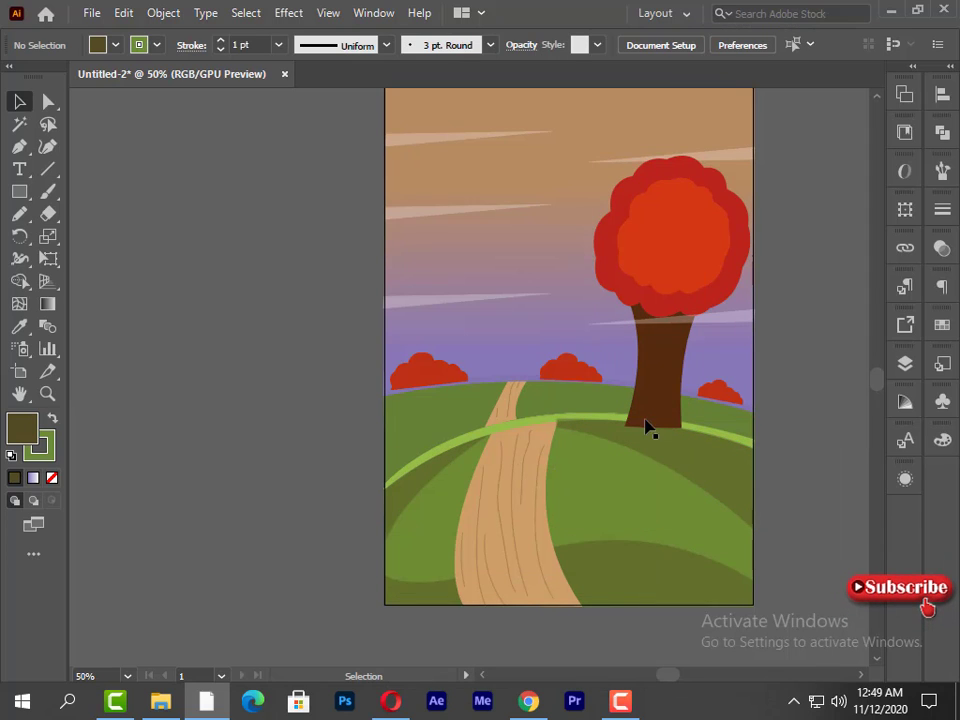
- Raise the trunk's lower-left anchor point slightly with Direct Selection so the trunk base slants with the hill
{"action": "left_click", "coordinate": [645, 428]}
{"action": "left_click", "coordinate": [45, 100]}
{"action": "left_click", "coordinate": [625, 427]}
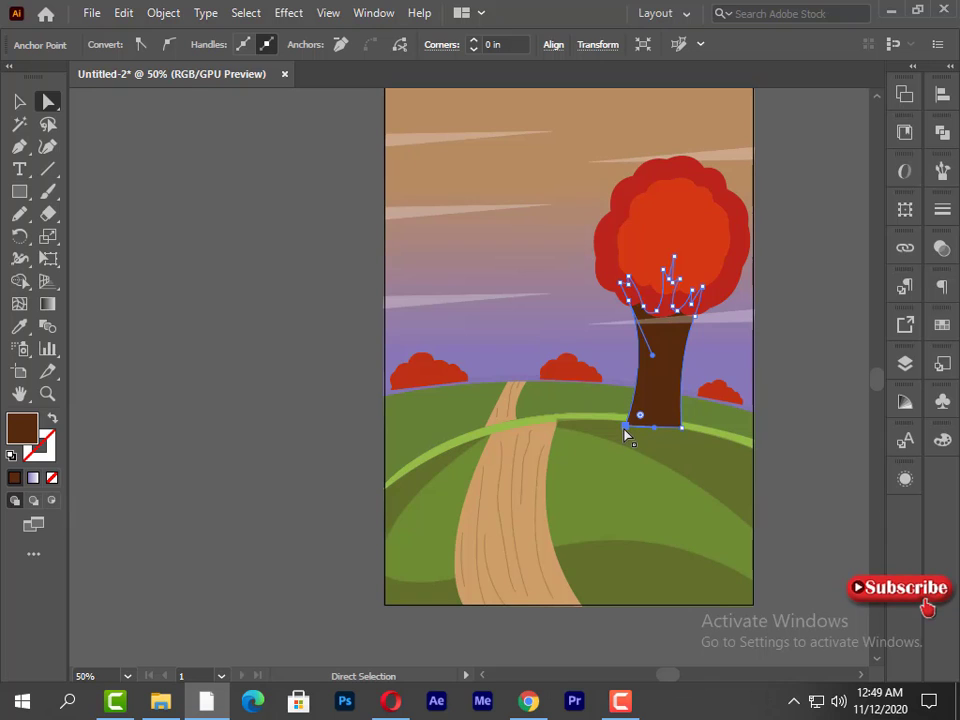
{"action": "left_click", "coordinate": [279, 459]}
{"action": "key", "text": "space"}
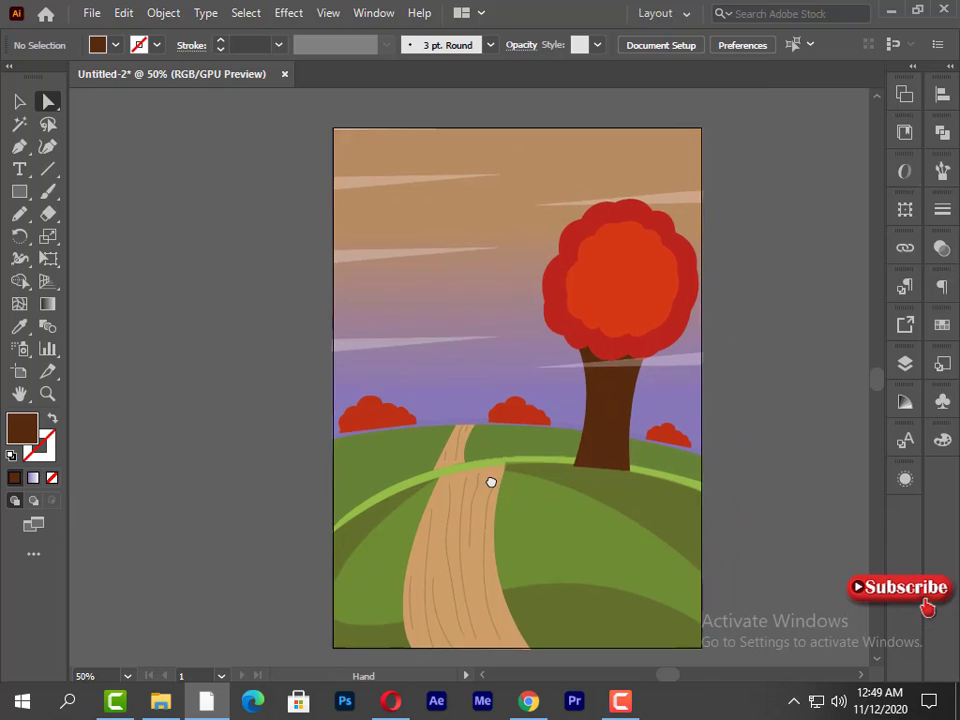